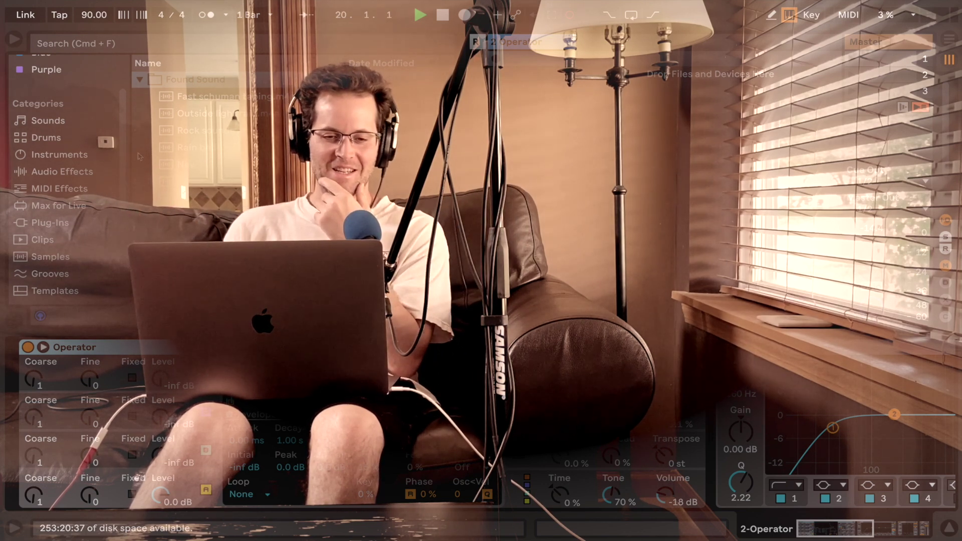
List the Samples category in the browser and look through its first entries
scroll(86, 160, "down", 1)
scroll(86, 160, "down", 2)
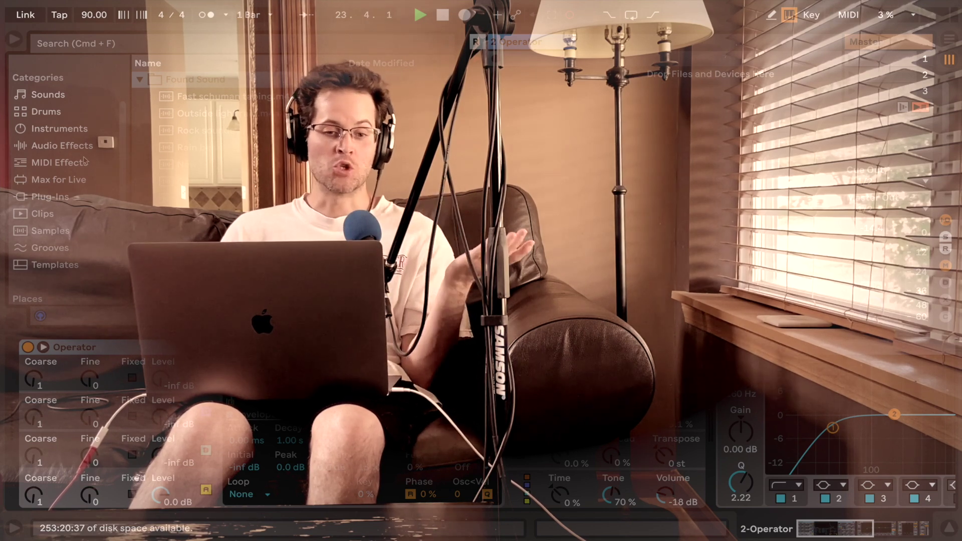
scroll(34, 157, "down", 2)
scroll(34, 157, "up", 1)
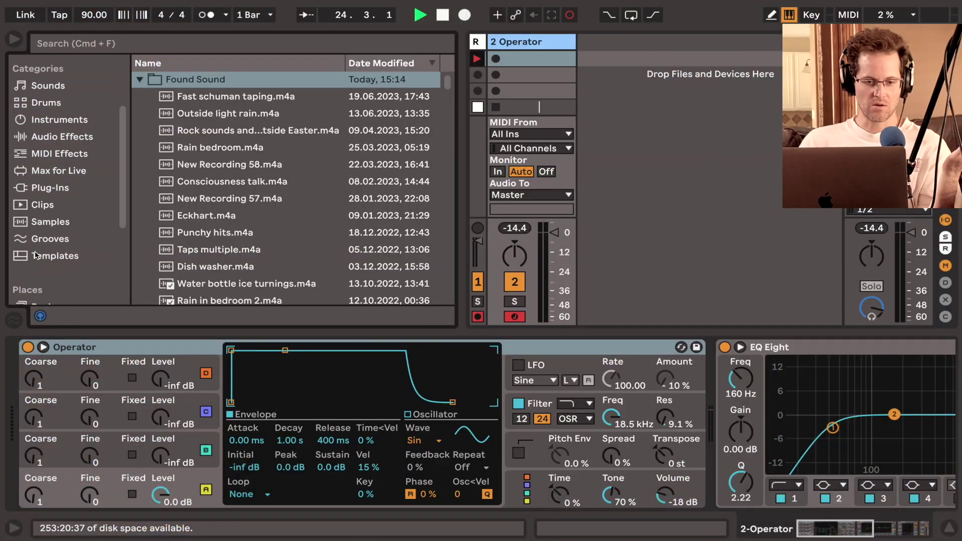
left_click(56, 221)
scroll(189, 142, "down", 10)
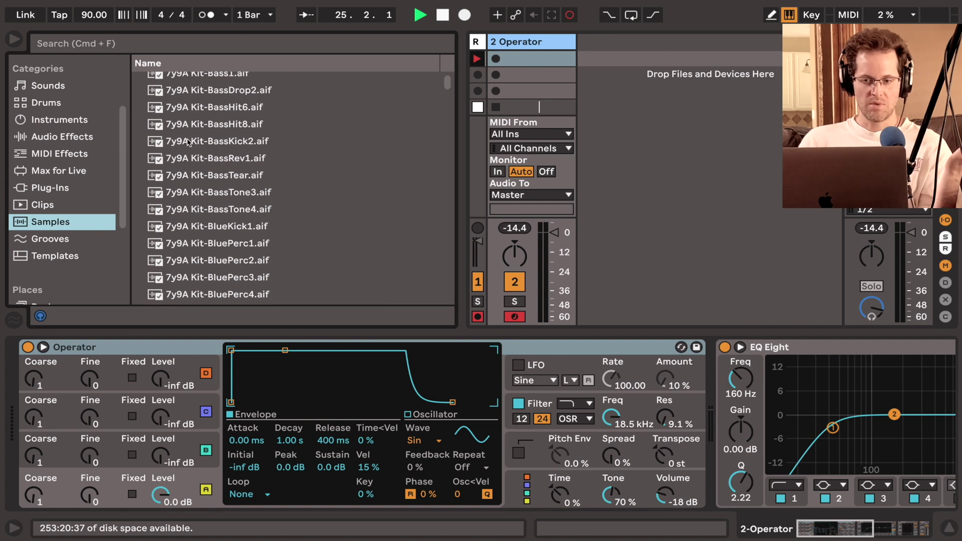
scroll(188, 141, "down", 10)
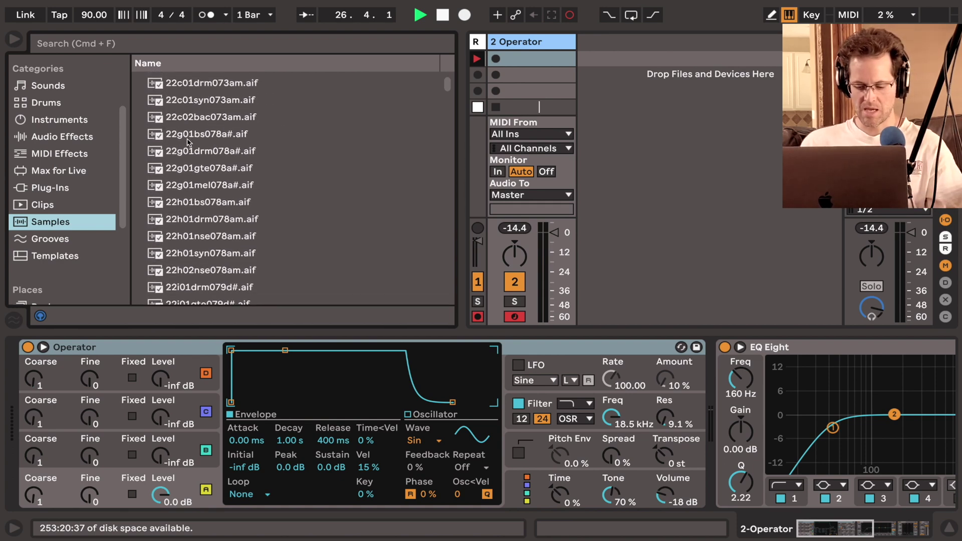
Hide the device view to enlarge the browser and preview the sample Bell Reso Noise 1.aif
key("super+alt+l")
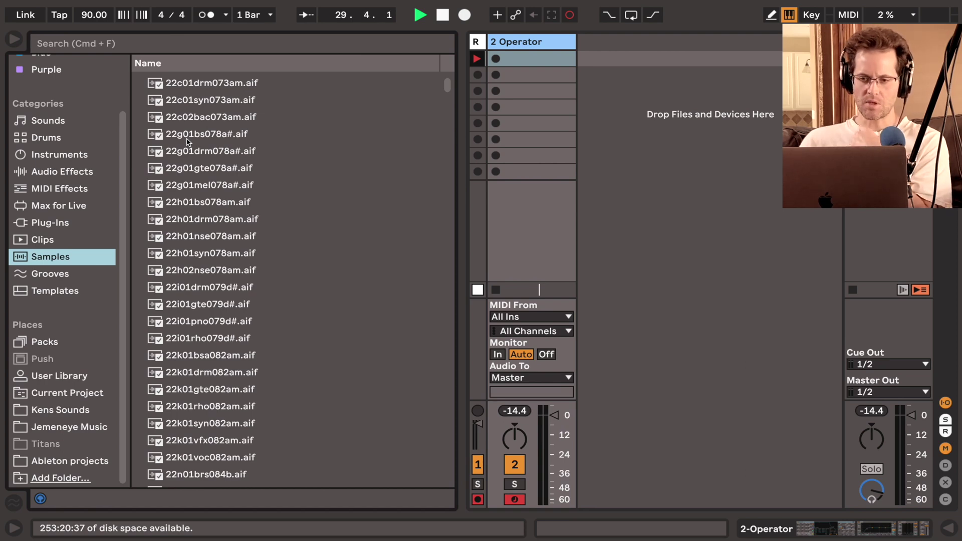
scroll(187, 142, "down", 20)
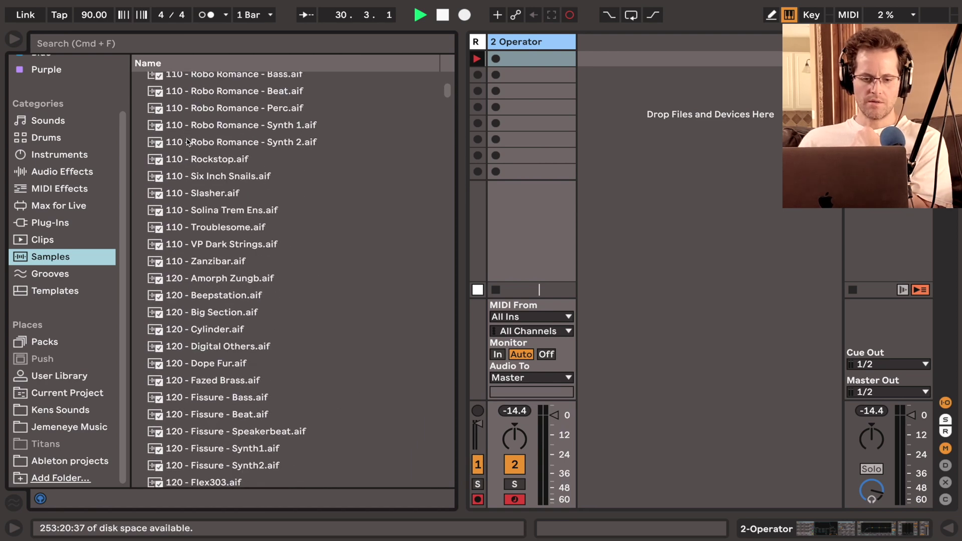
scroll(187, 142, "down", 20)
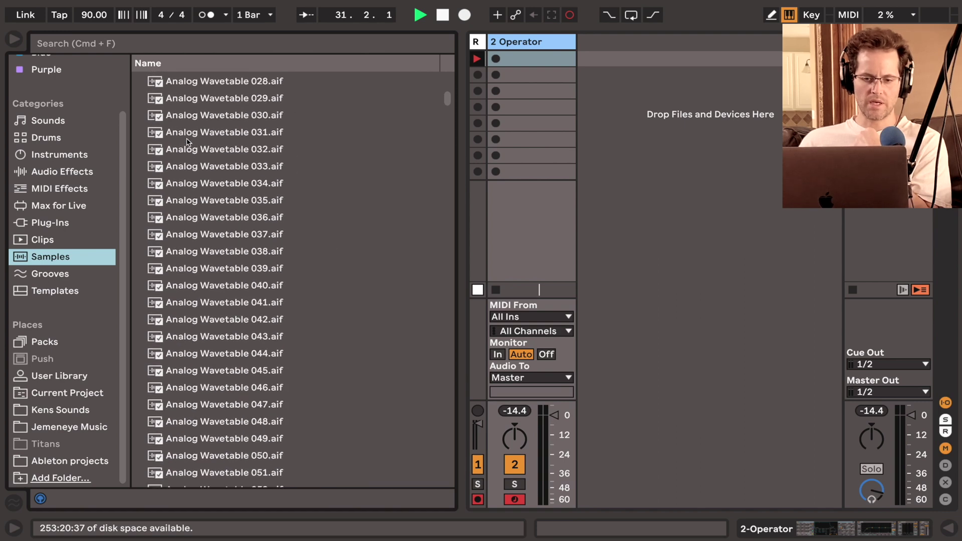
scroll(187, 142, "down", 20)
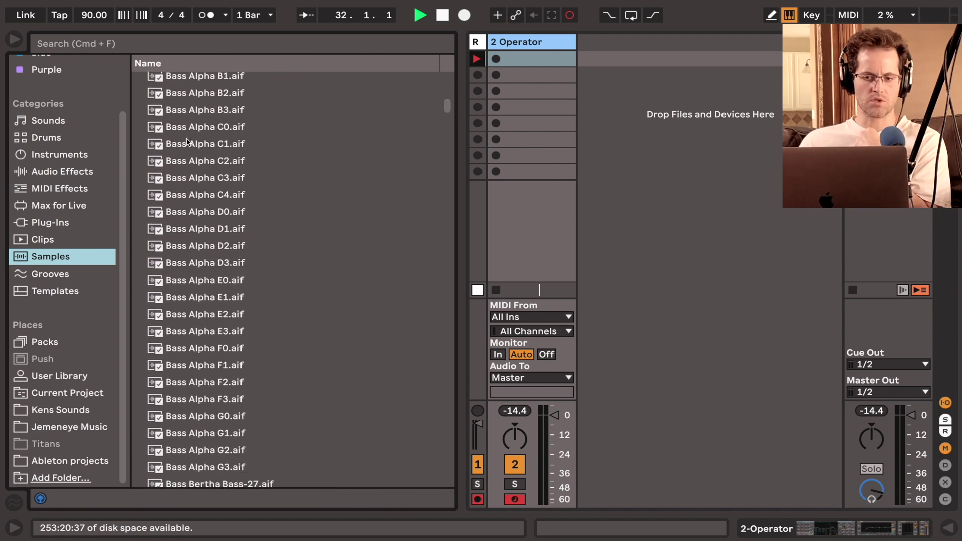
scroll(187, 142, "down", 20)
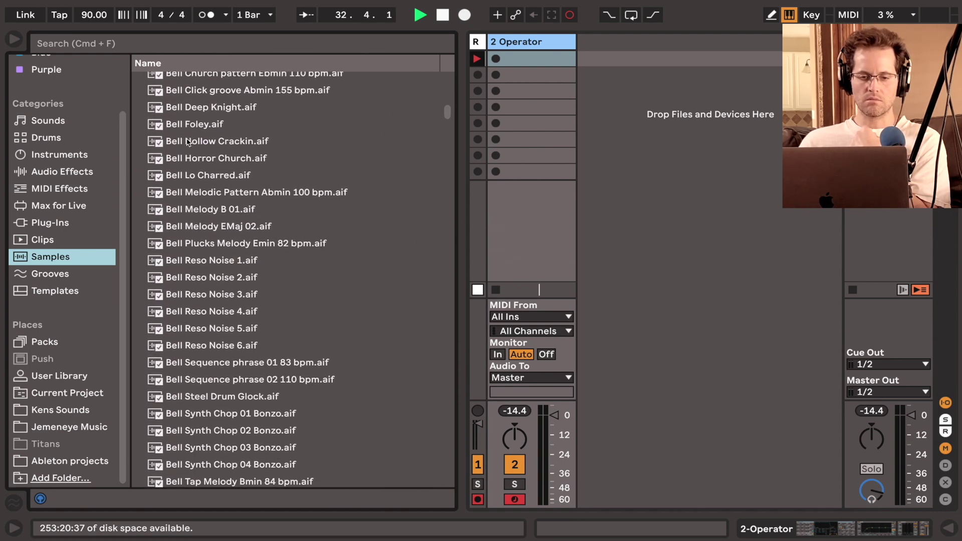
left_click(198, 239)
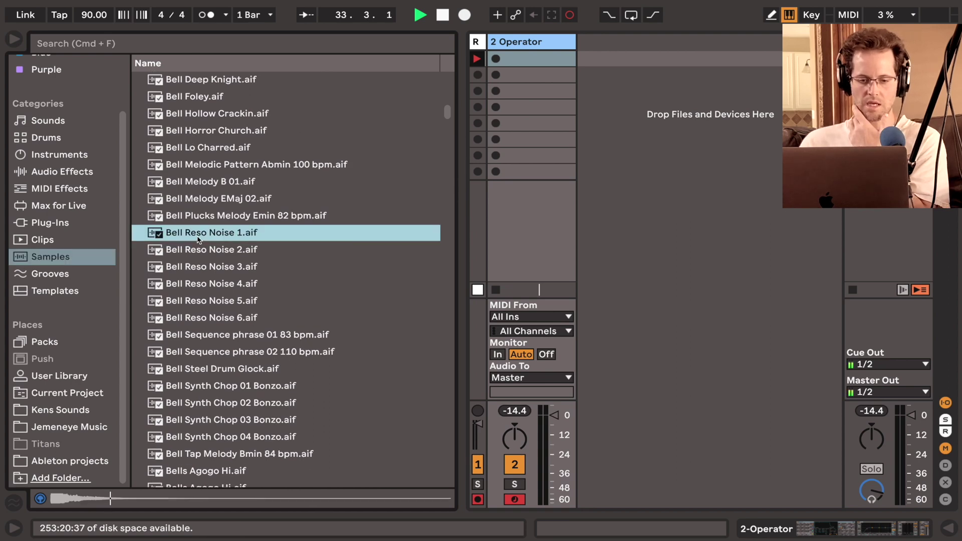
scroll(198, 239, "down", 15)
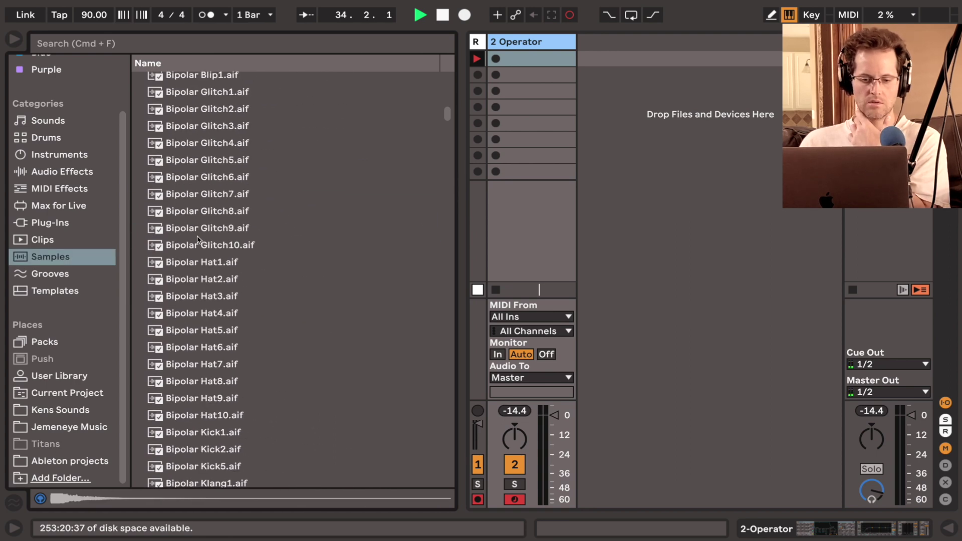
scroll(198, 239, "down", 3)
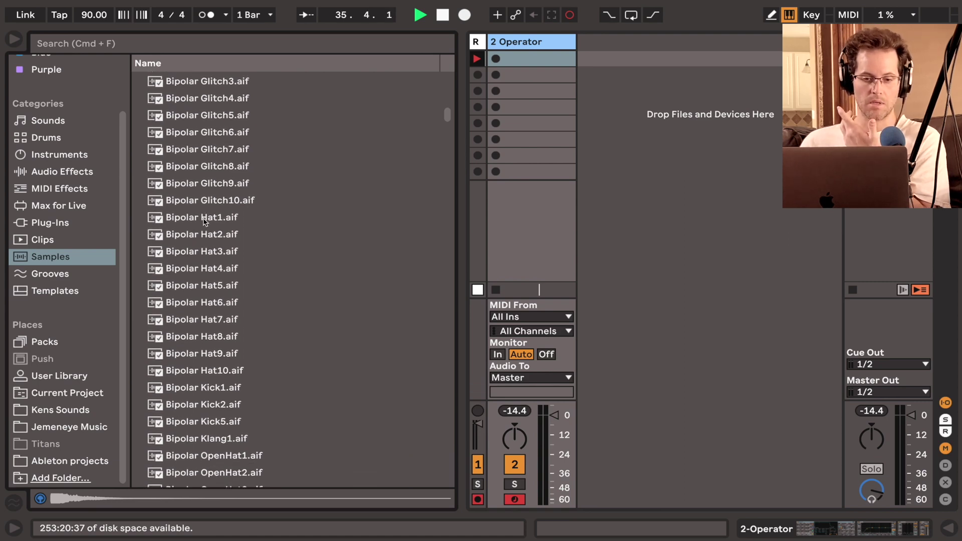
Search the samples for "hat" and look through the matching files
left_click(184, 47)
type("hat")
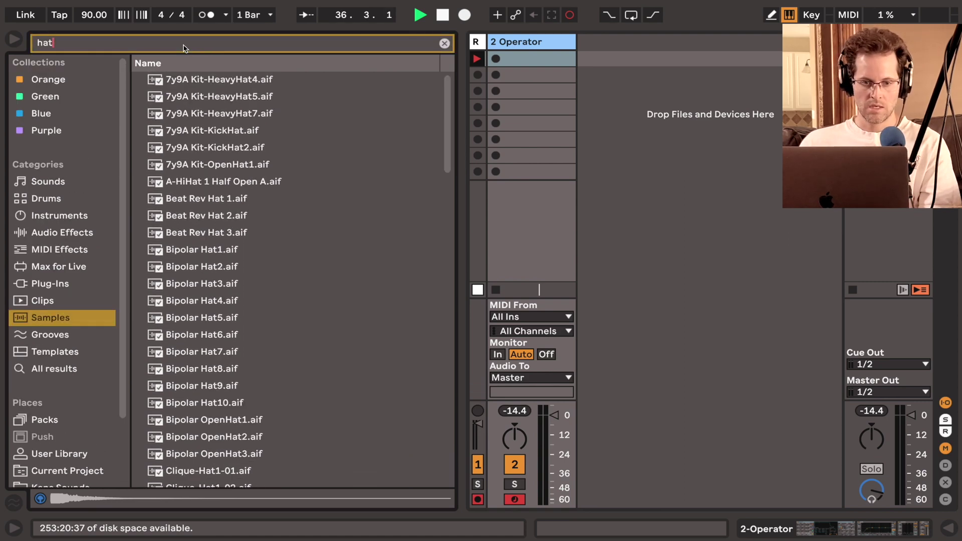
scroll(228, 213, "down", 8)
scroll(228, 213, "up", 5)
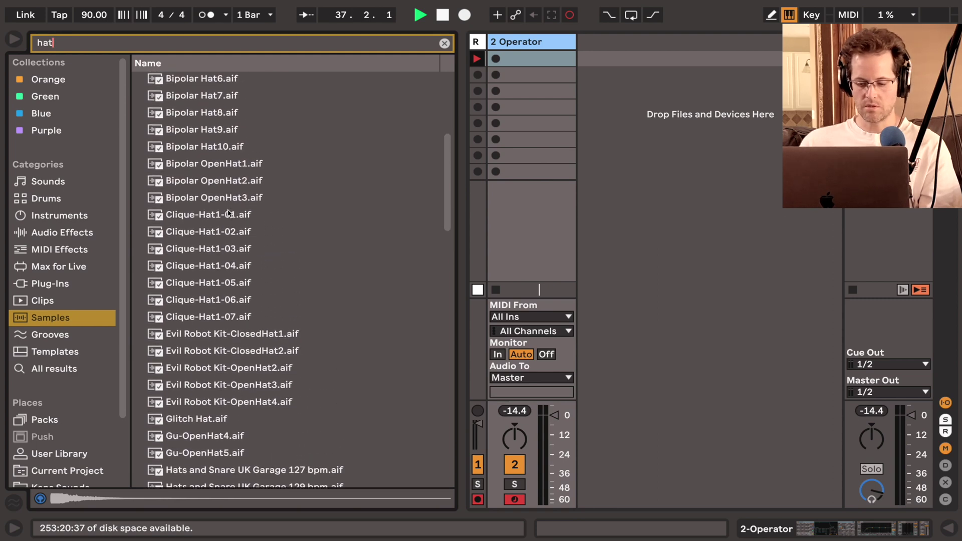
Search the samples for "synth" instead, and clear the search to return to the full Samples list
key("BackSpace")
key("BackSpace")
key("BackSpace")
type("synth")
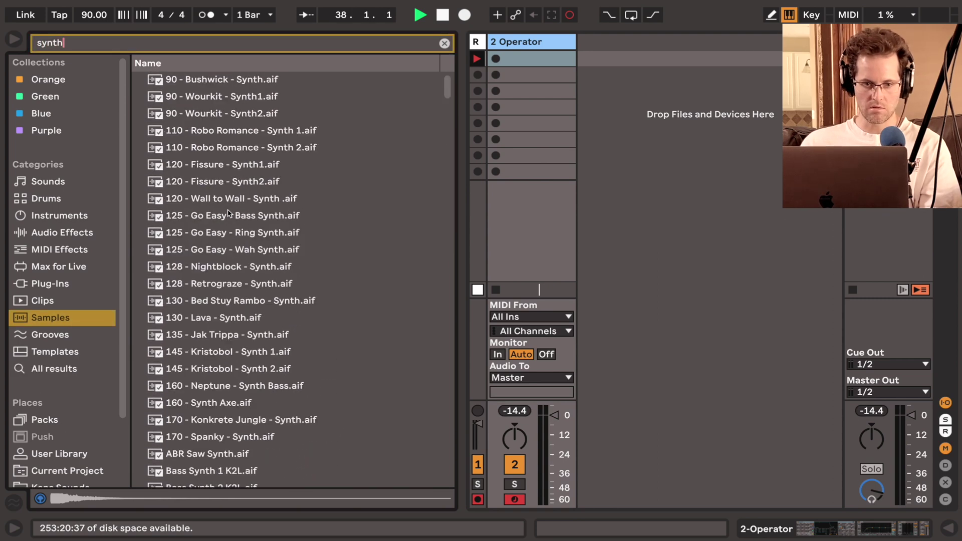
key("BackSpace")
key("BackSpace")
key("BackSpace")
key("BackSpace")
key("BackSpace")
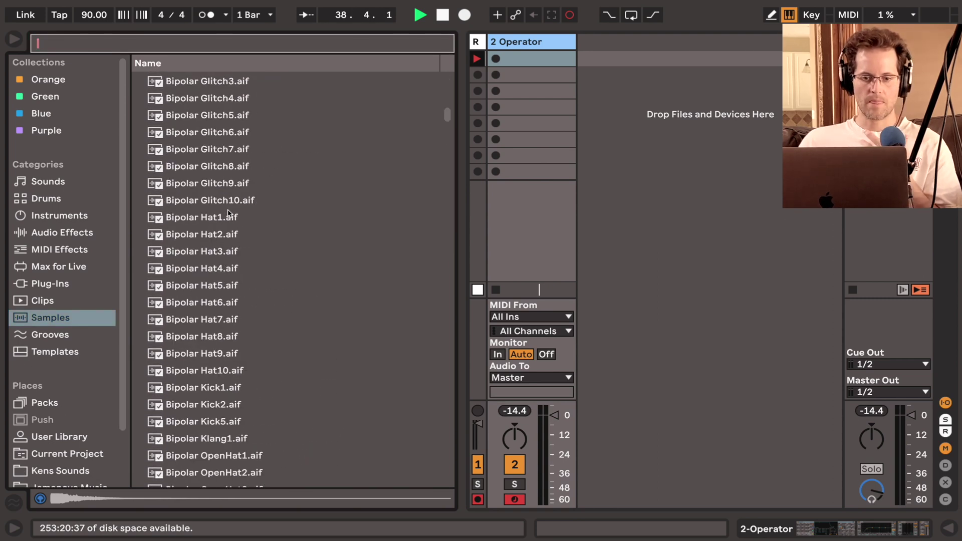
left_click(66, 318)
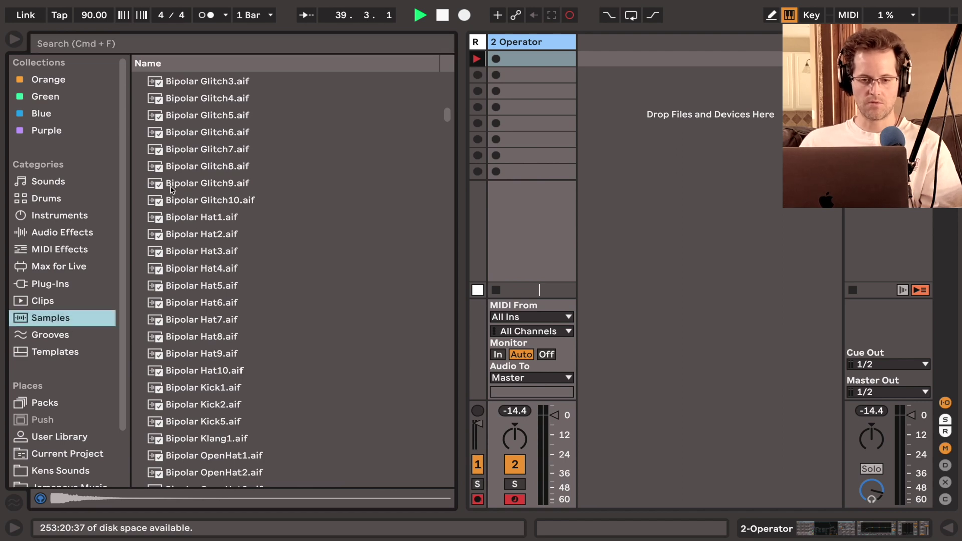
Preview Bipolar Glitch5.aif and lower the preview volume on the master track
left_click(208, 116)
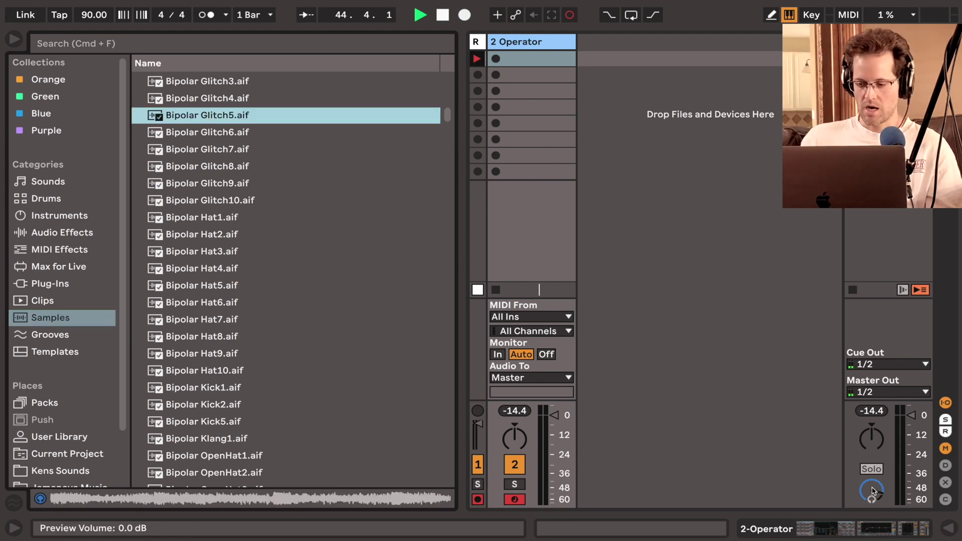
mouse_move(881, 495)
left_mouse_down()
mouse_move(880, 515)
mouse_move(881, 505)
left_mouse_up()
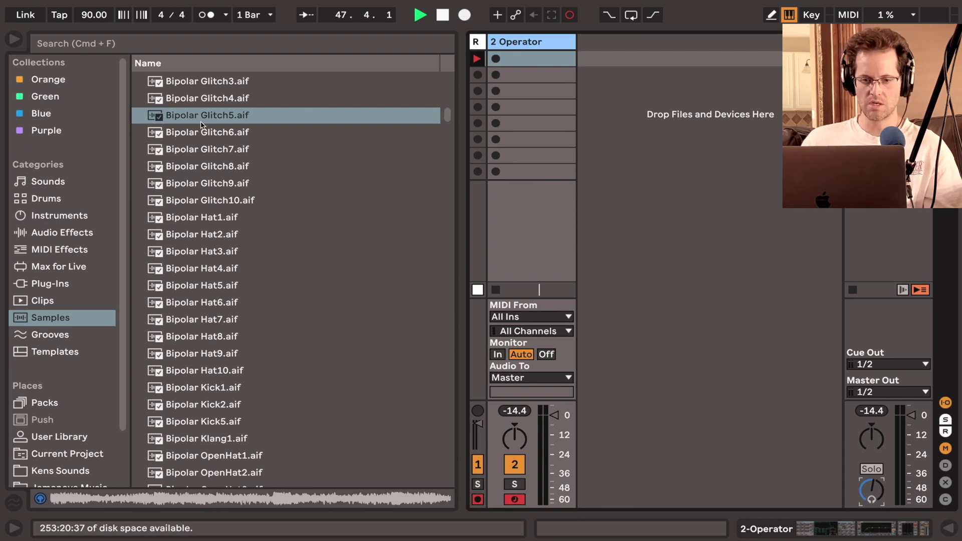
Preview the samples Bipolar Glitch6.aif and Chord Dub Chop 9.aif
left_click(204, 137)
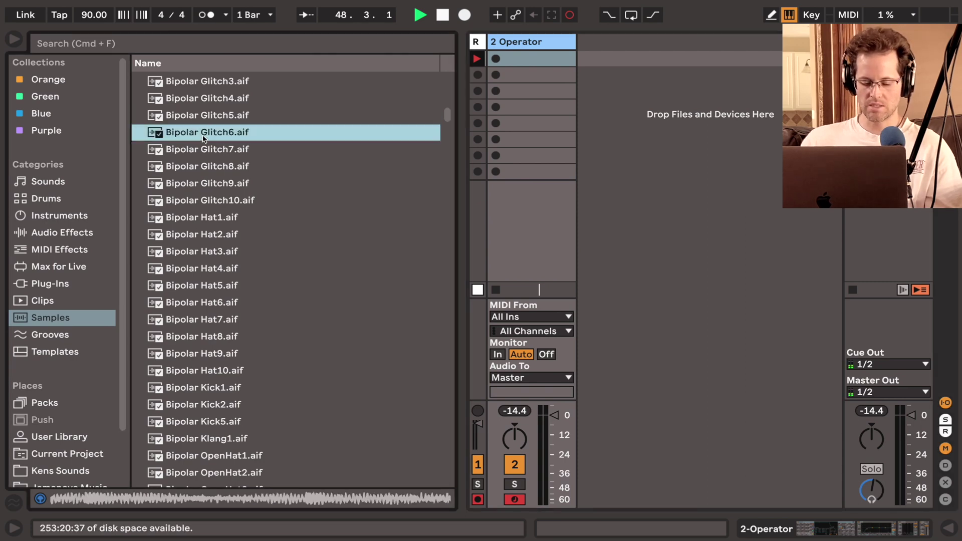
scroll(204, 137, "down", 15)
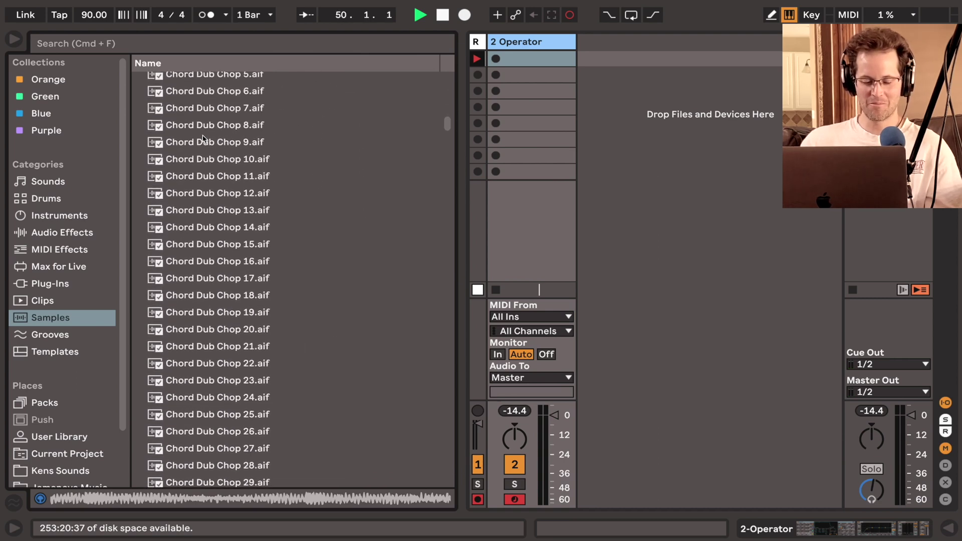
left_click(203, 138)
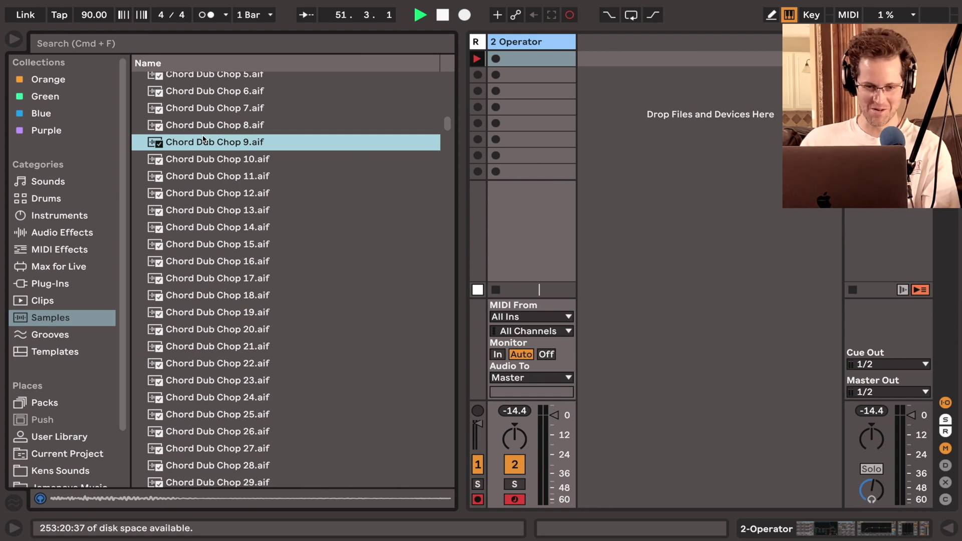
Replace the Operator instrument on track 2 with an empty Simpler from the Instruments category
left_click(59, 216)
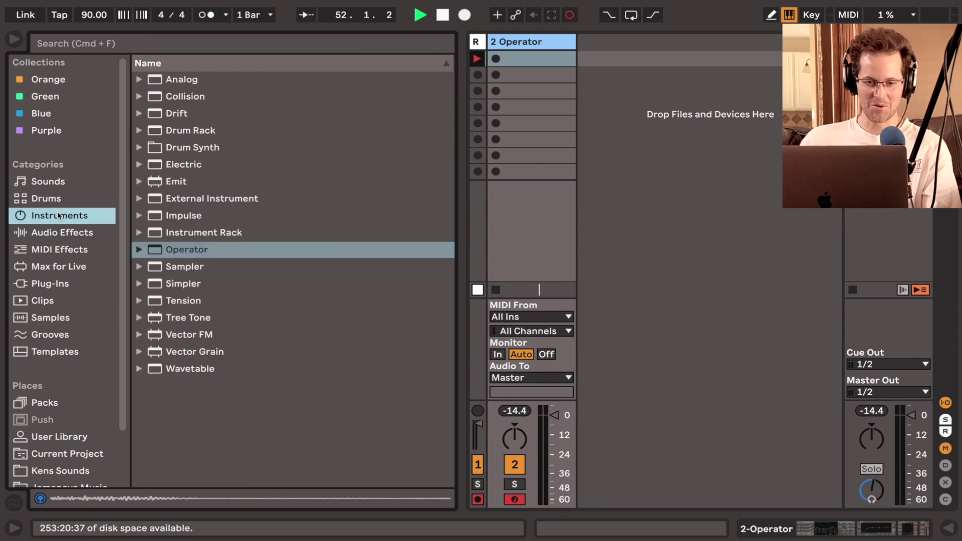
left_click(190, 266)
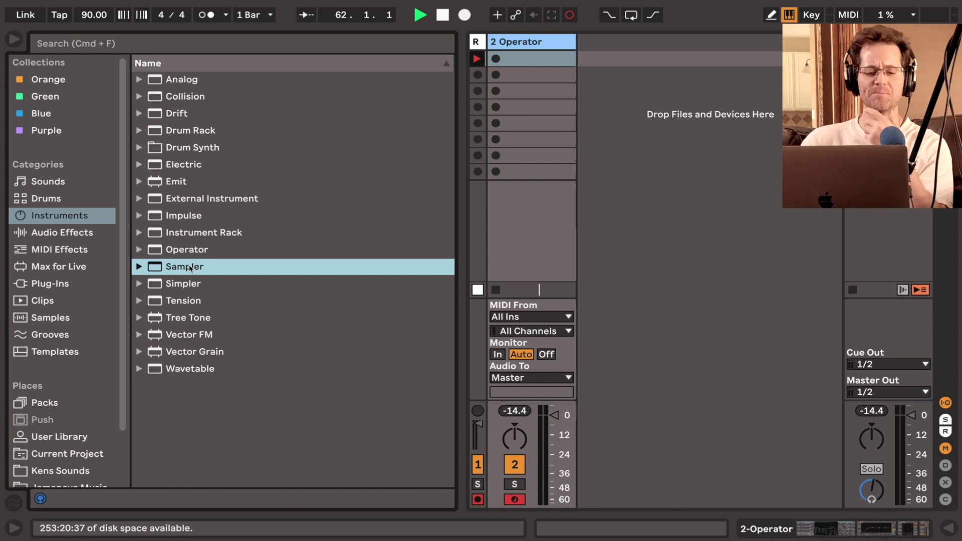
key("Down")
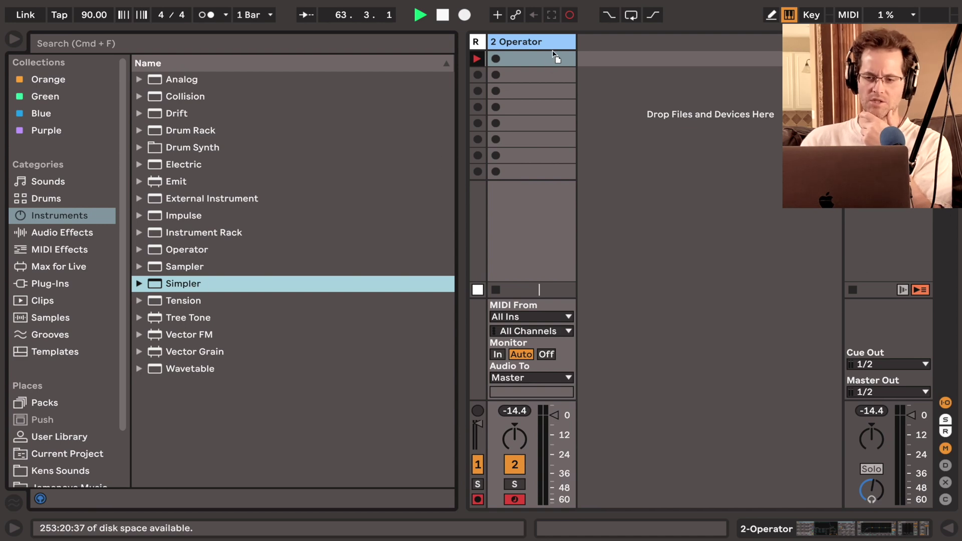
key("Return")
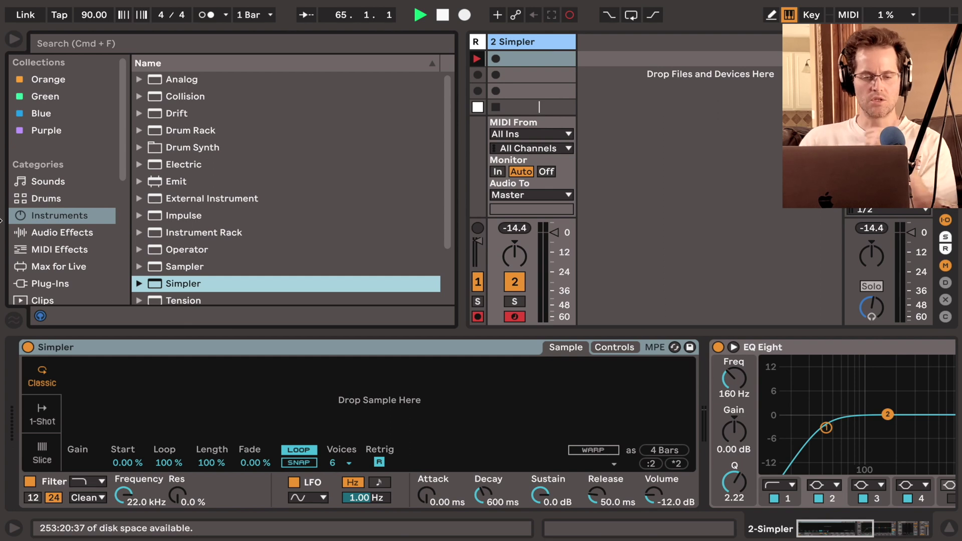
Load the sample Chord Dub Chop 9.aif from the Samples category into Simpler
scroll(42, 193, "down", 3)
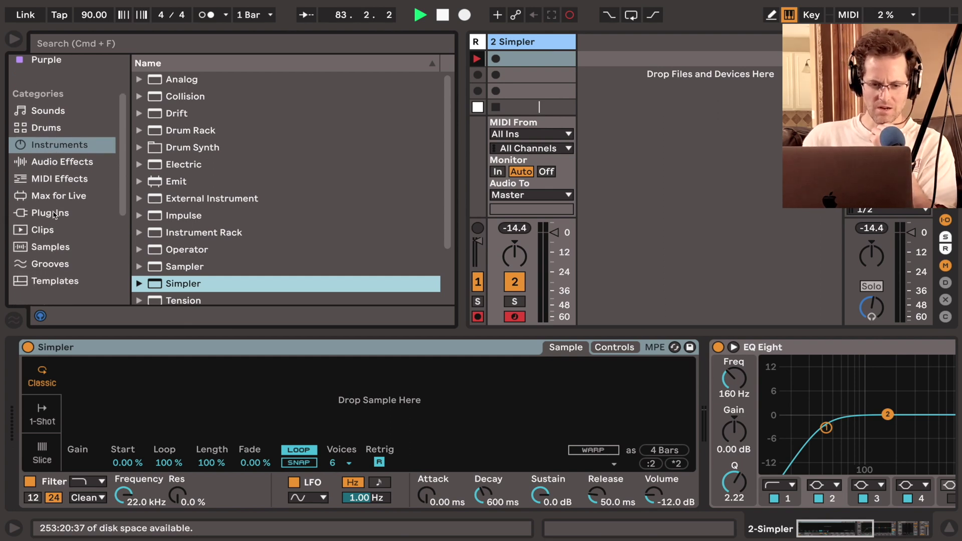
left_click(53, 245)
left_click(213, 142)
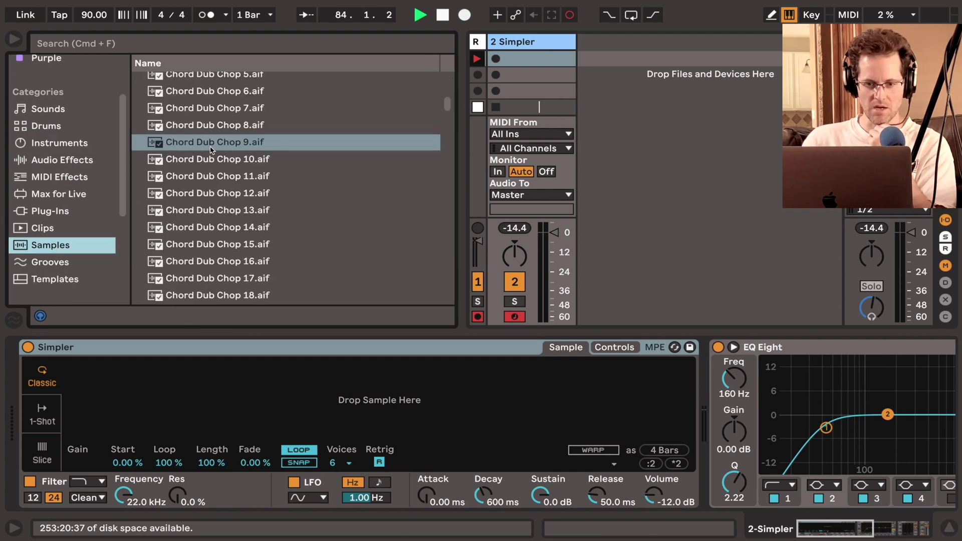
left_click_drag(212, 145, 180, 389)
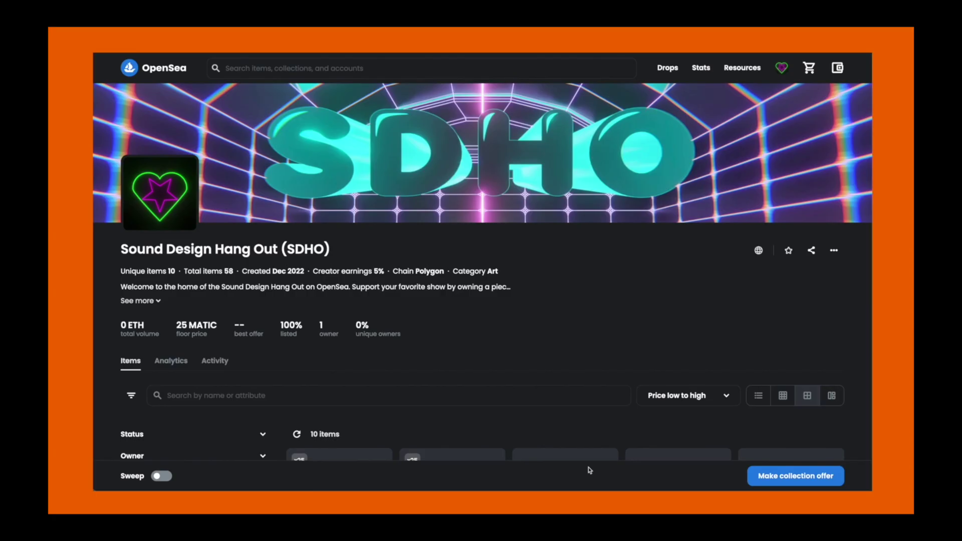
On OpenSea, look through the Sound Design Hang Out (SDHO) collection and view the SDHO 43 item's details
scroll(557, 254, "down", 1)
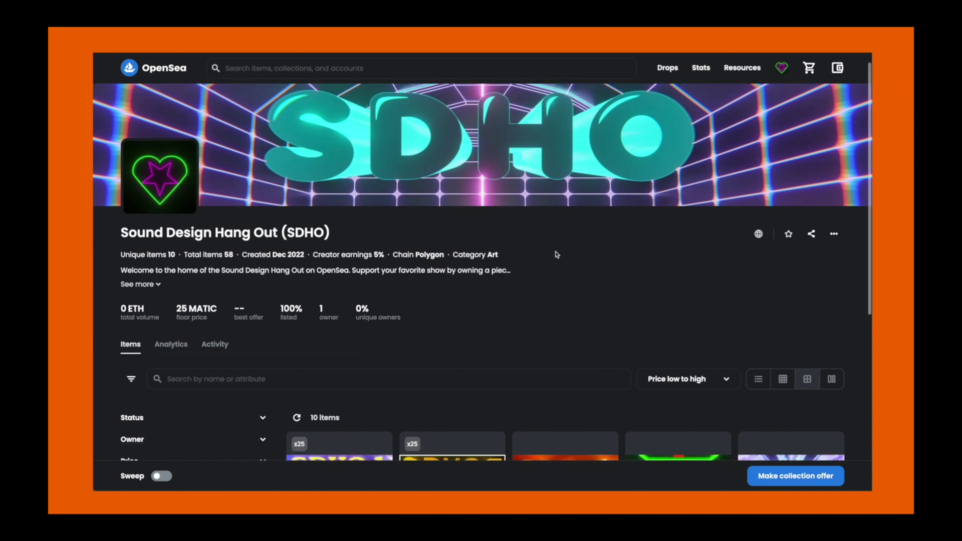
scroll(557, 255, "down", 5)
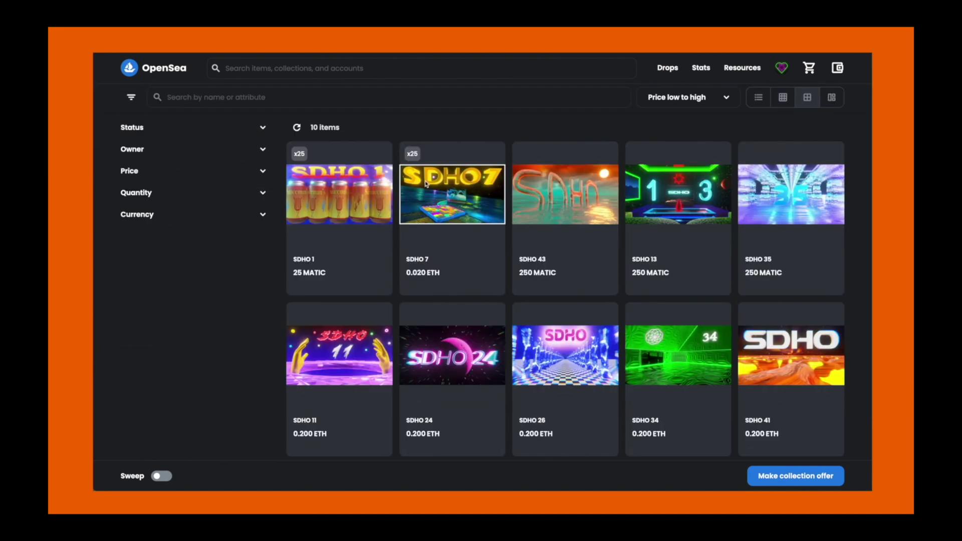
left_click(537, 178)
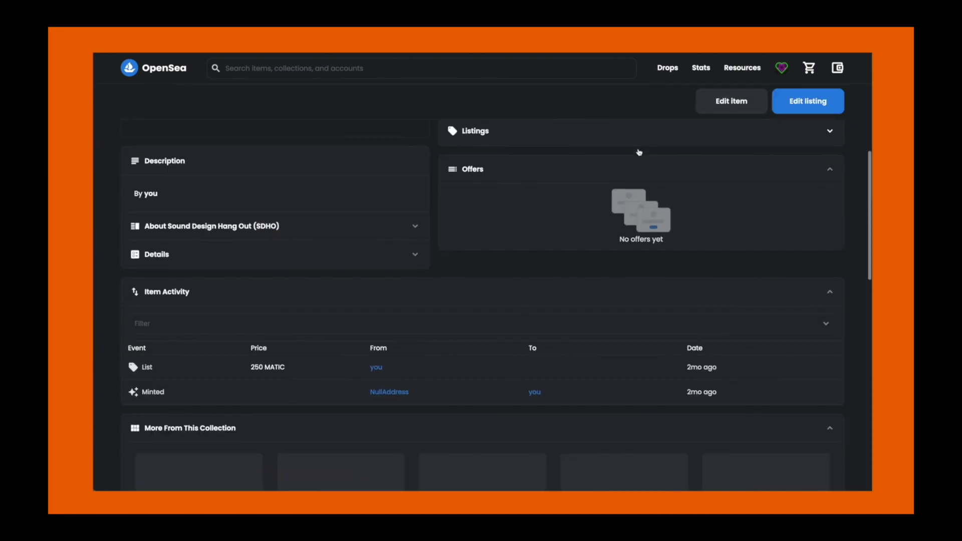
scroll(639, 151, "up", 5)
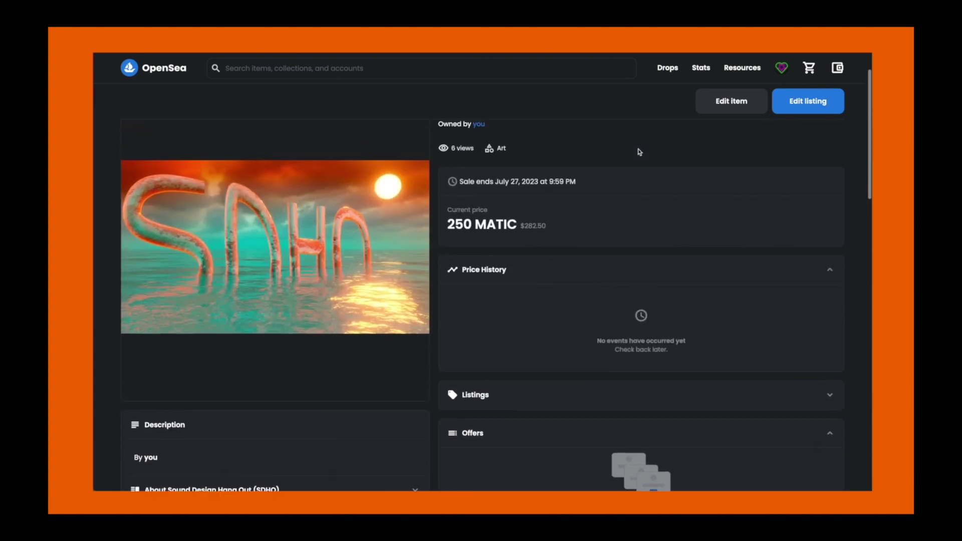
scroll(241, 240, "up", 1)
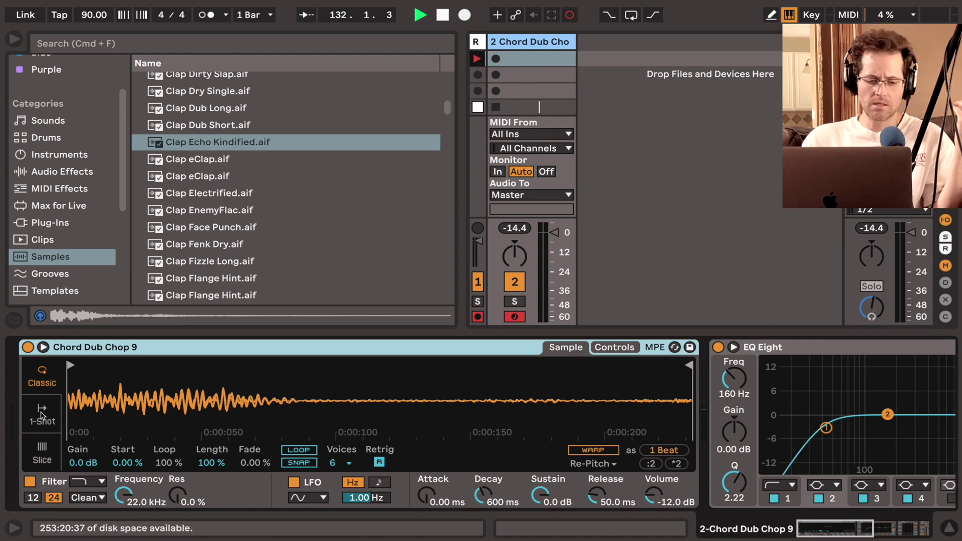
Switch Simpler's playback mode to 1-Shot and on to Slice
left_click(42, 414)
left_click(46, 448)
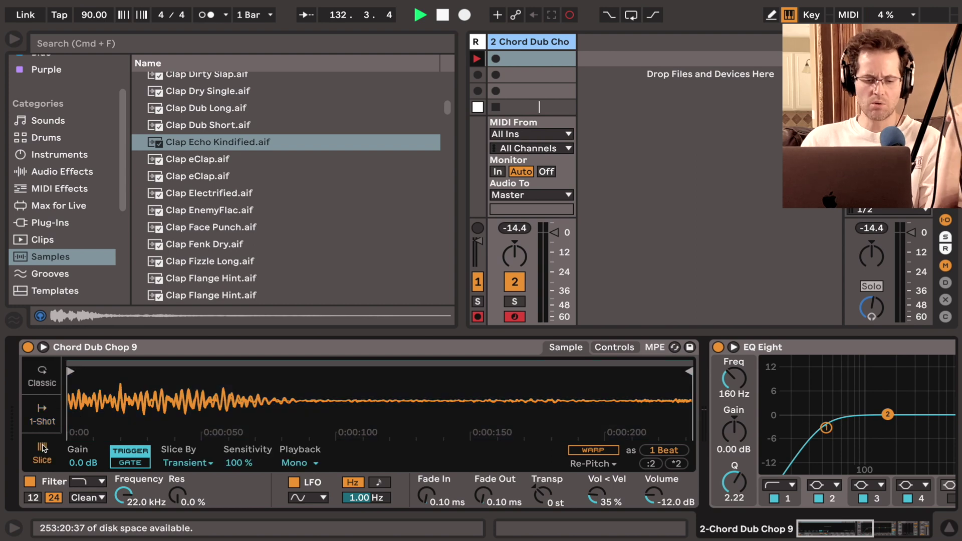
Switch Simpler to 1-Shot playback and set Fade Out to 111 ms
left_click(48, 383)
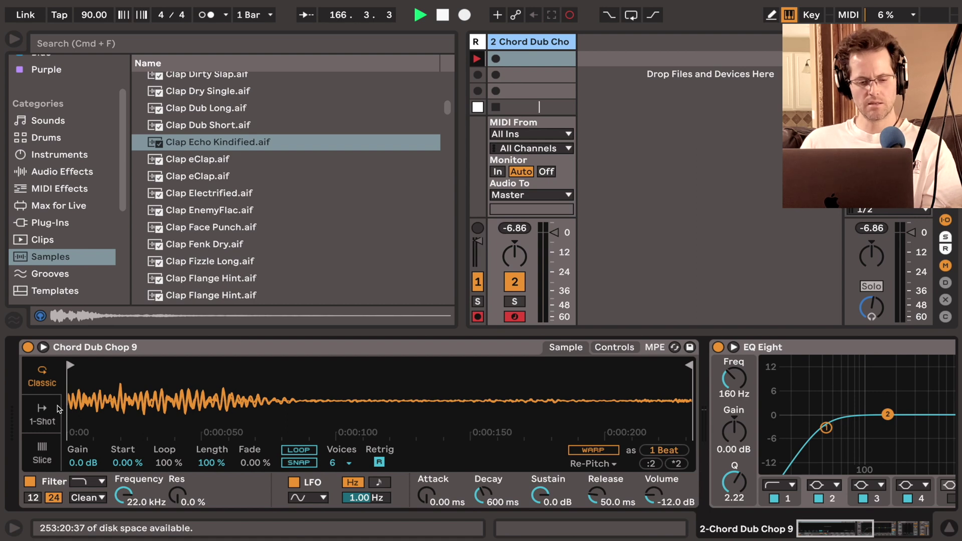
left_click(43, 410)
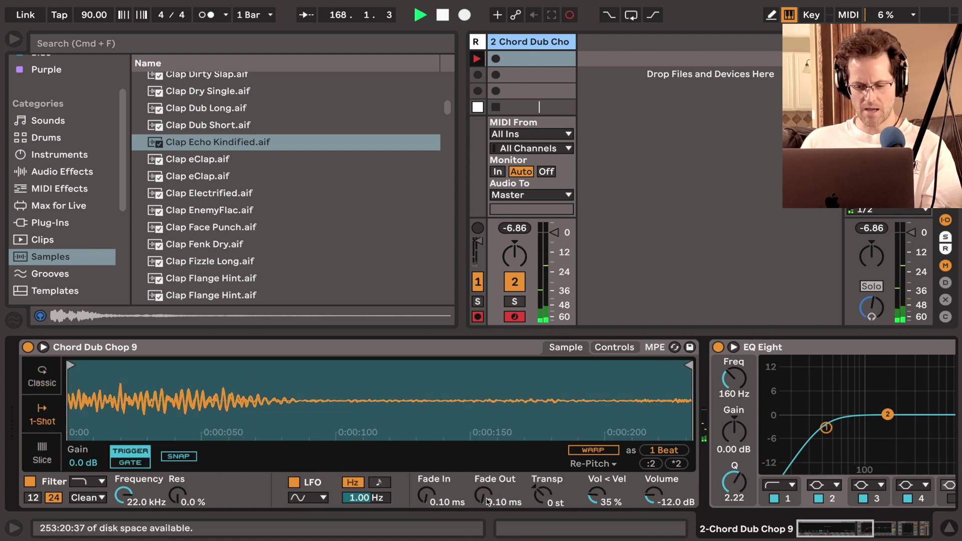
left_click_drag(483, 496, 482, 473)
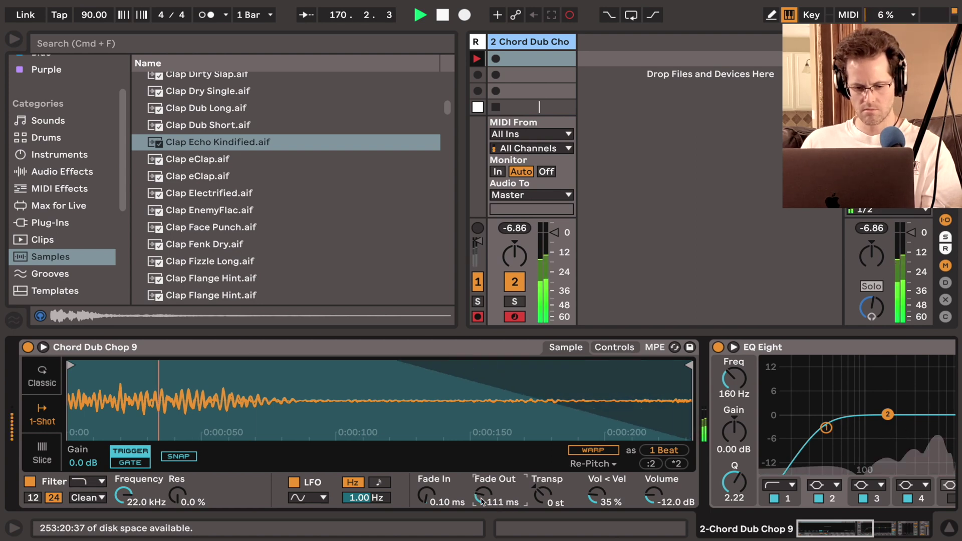
Set Fade In to 0.00 ms and move the sample's start marker to about 2 ms
scroll(201, 401, "up", 5)
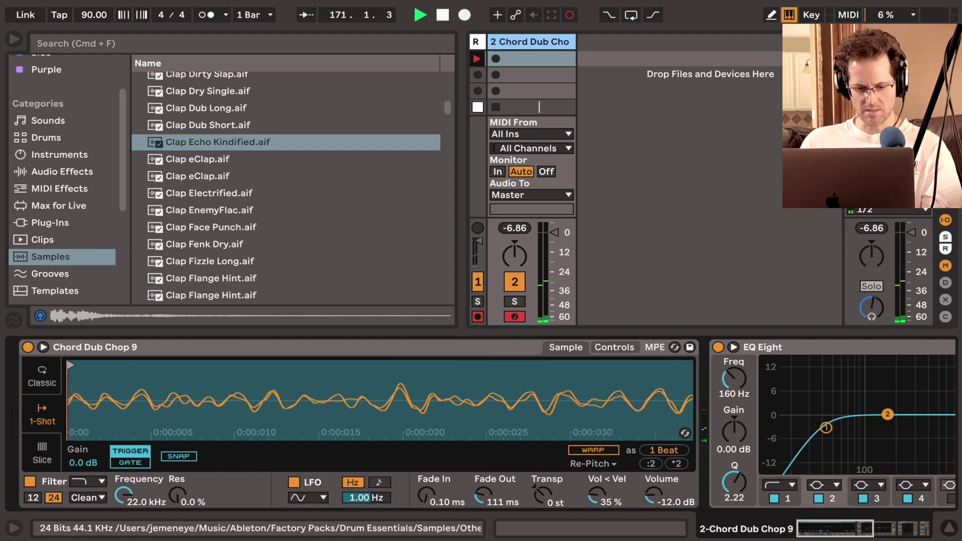
scroll(68, 375, "up", 2)
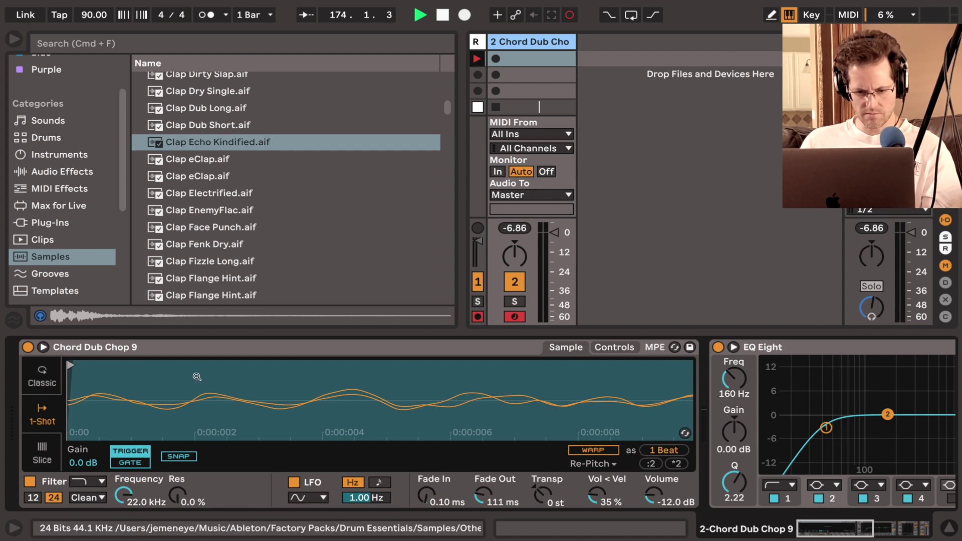
left_click_drag(425, 498, 425, 503)
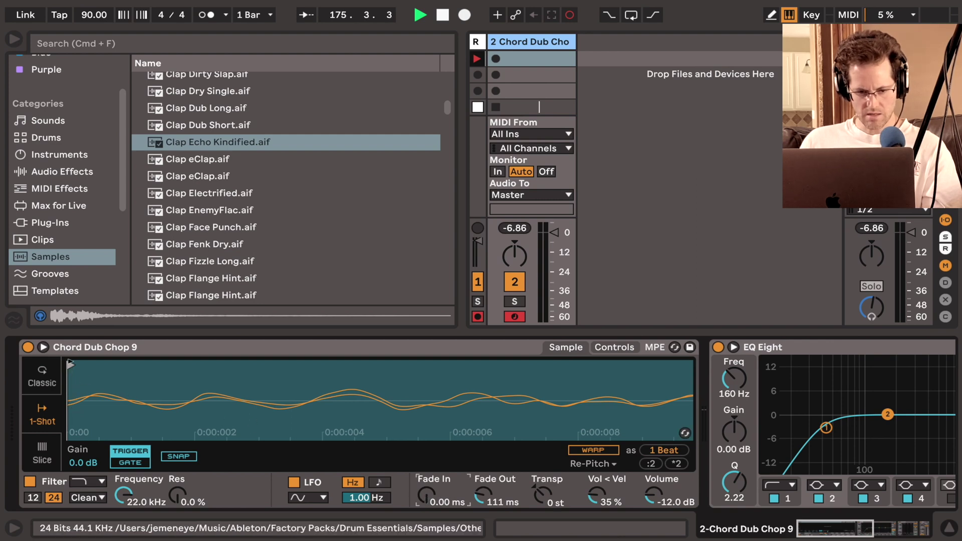
left_click_drag(70, 364, 197, 377)
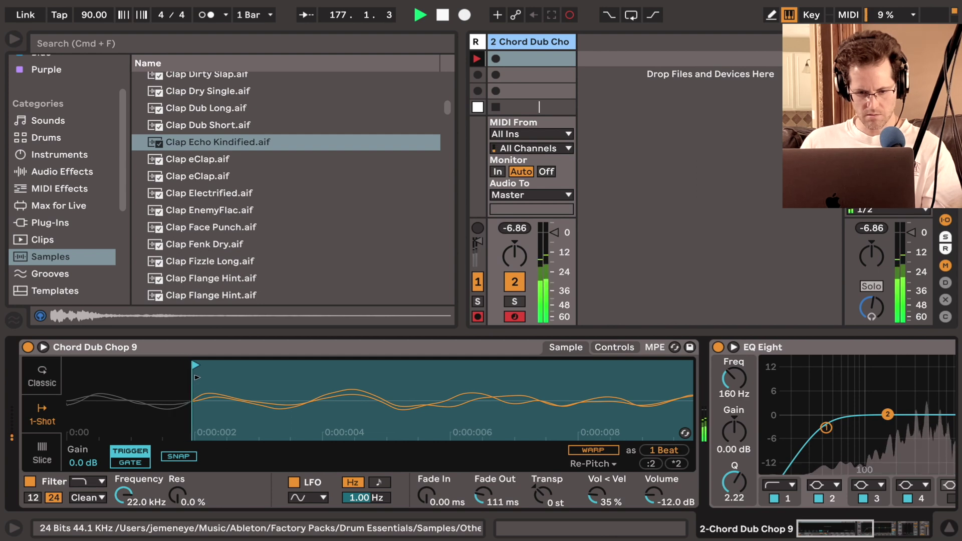
left_click_drag(191, 431, 78, 431)
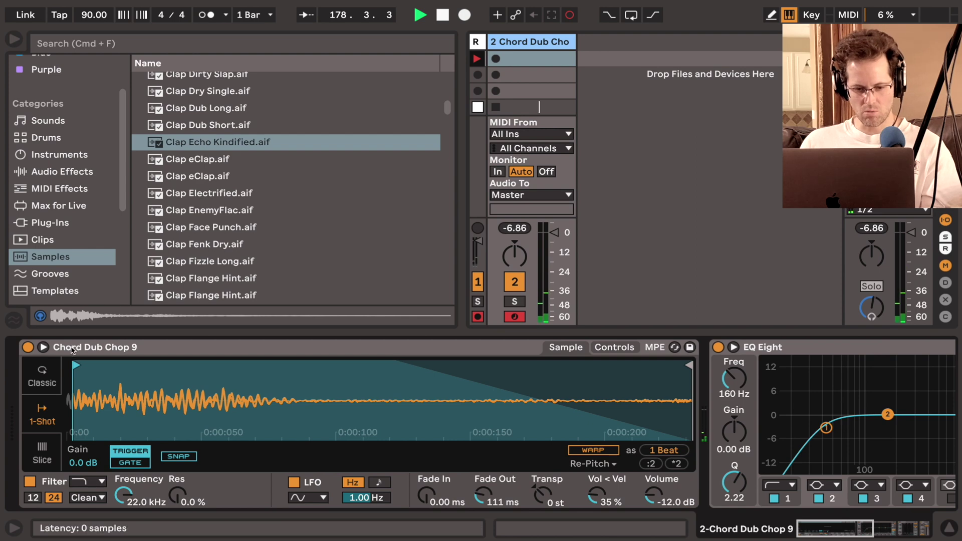
Switch Simpler to Slice and back to Classic playback, and set Release to 1.00 ms
left_click(42, 451)
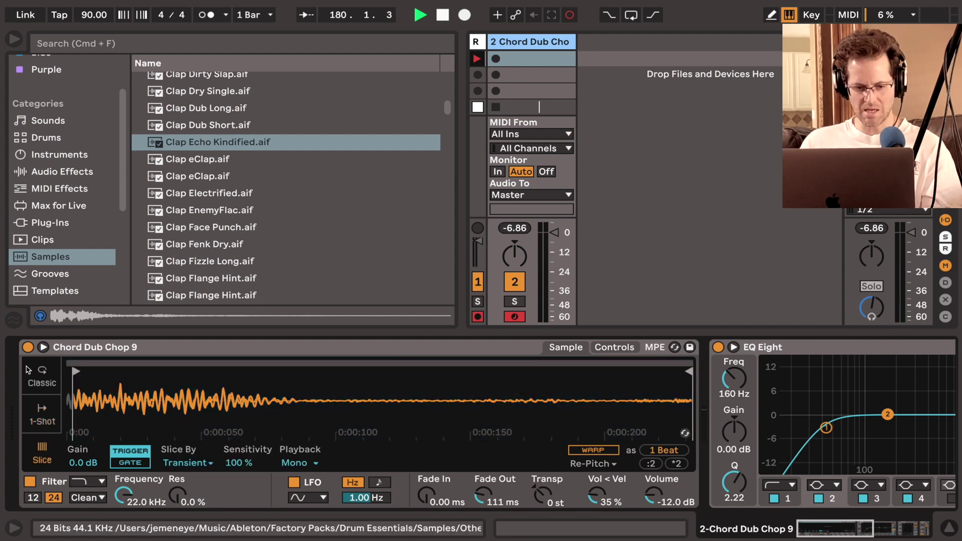
left_click(43, 383)
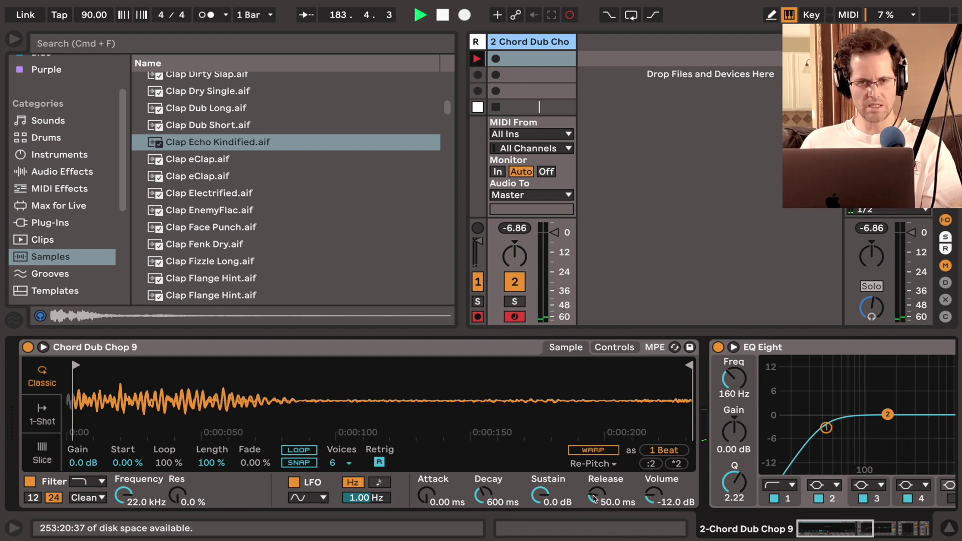
mouse_move(593, 498)
left_mouse_down()
mouse_move(593, 451)
mouse_move(593, 497)
left_mouse_up()
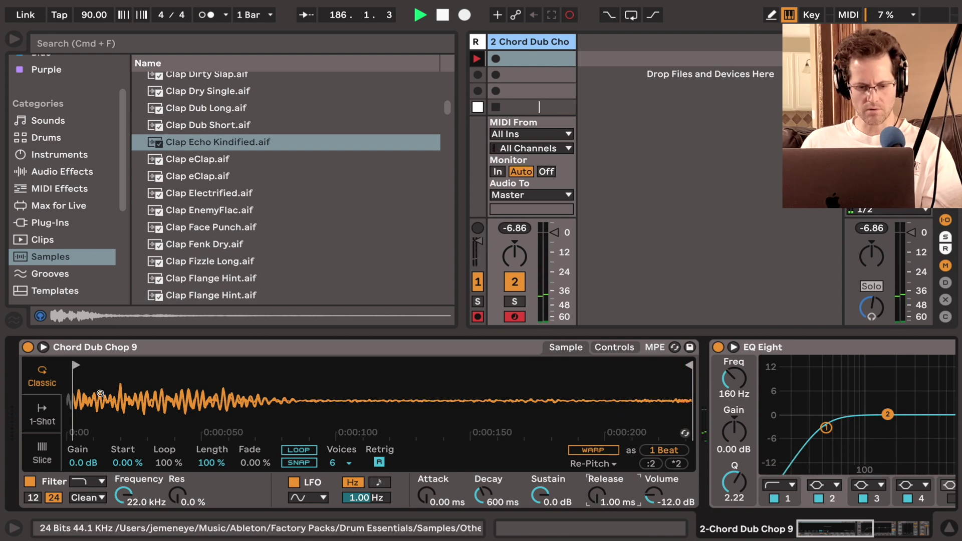
Compare 1-Shot with Classic playback and enable Loop in Classic mode
left_click(43, 409)
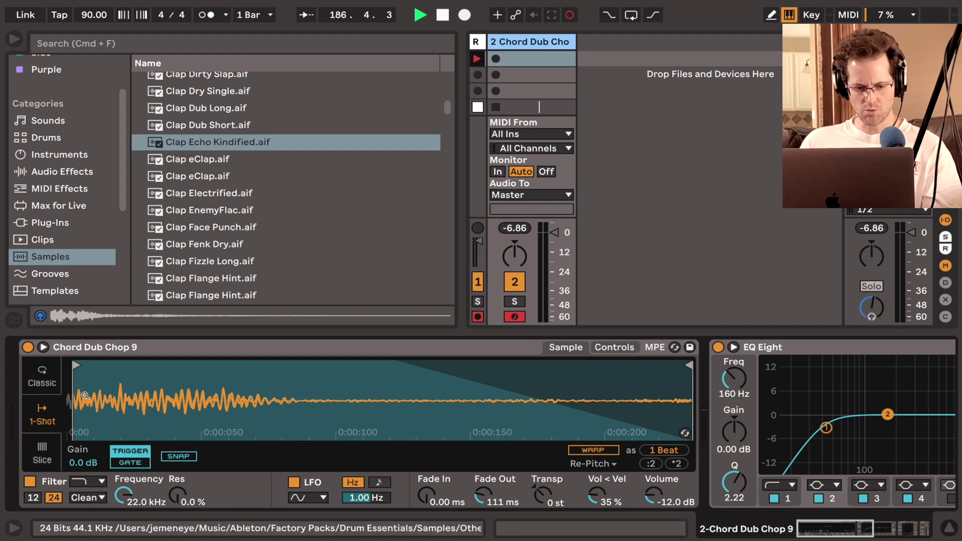
left_click(42, 376)
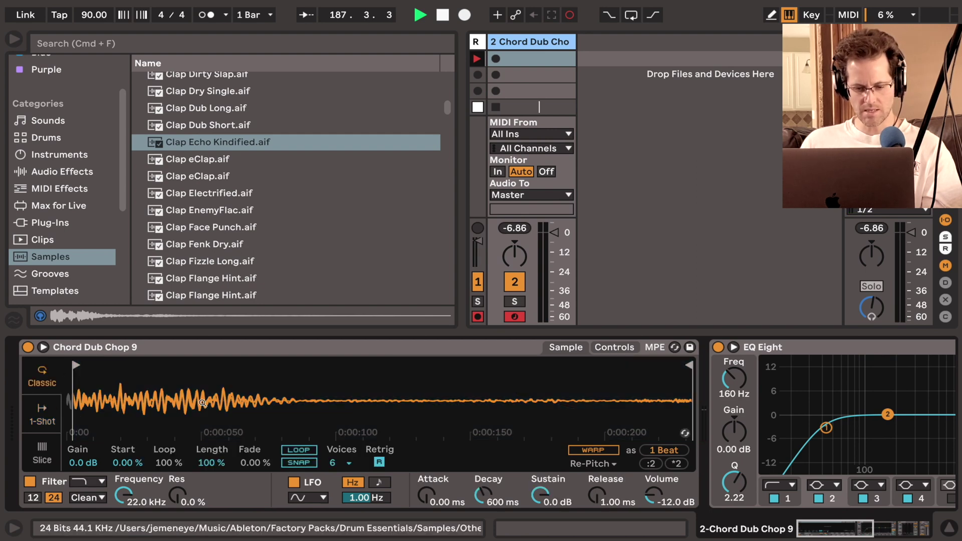
left_click(299, 450)
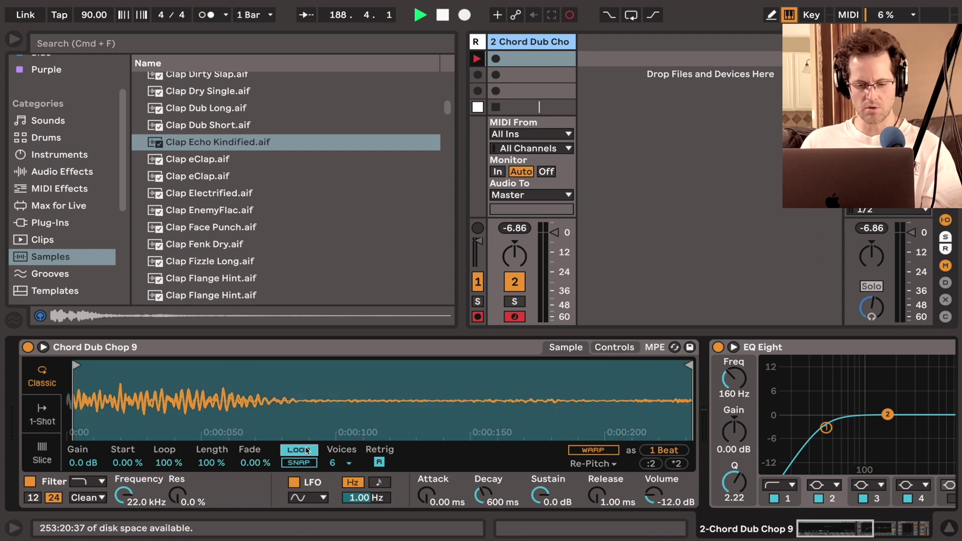
left_click(129, 463)
left_click_drag(129, 463, 129, 453)
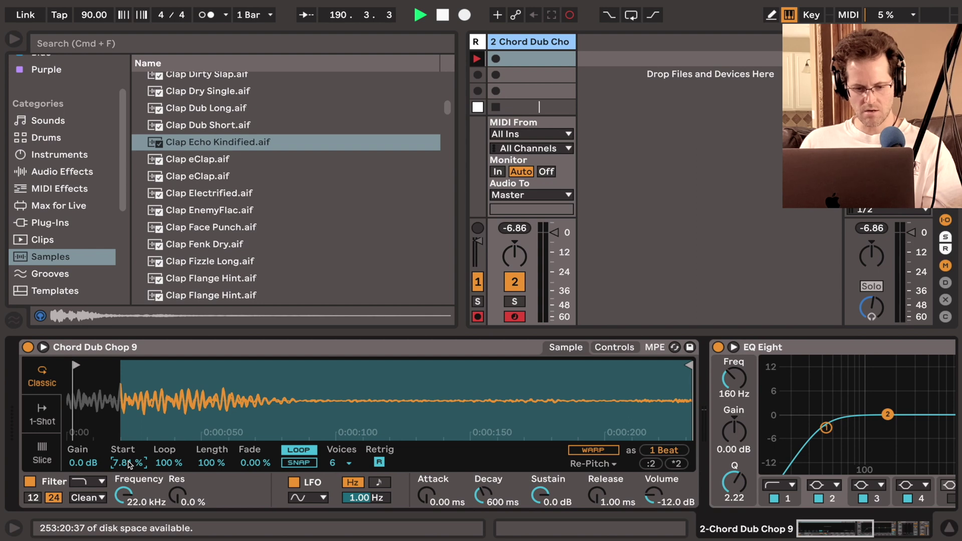
key("Delete")
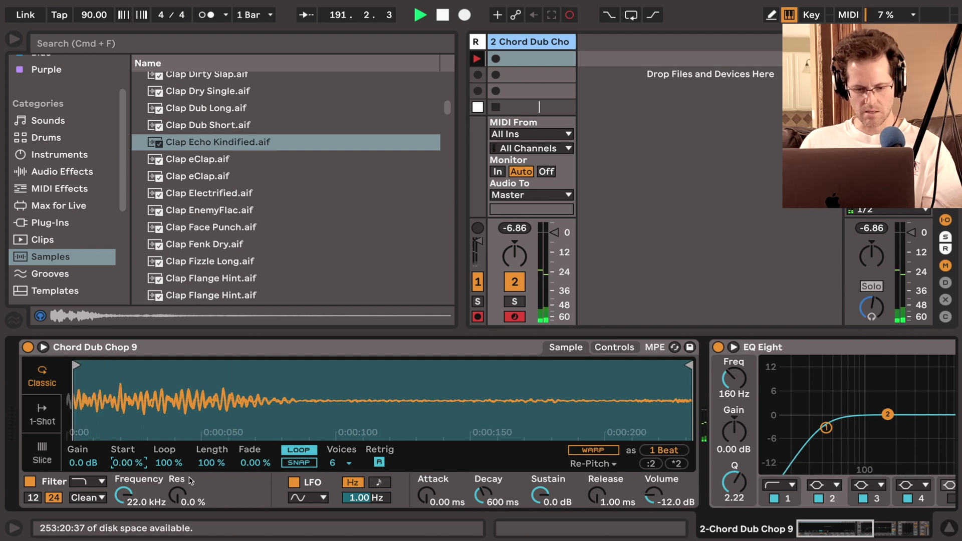
Narrow the looped region of the sample by setting Loop to 67.2 % and Length to 26.6 %
mouse_move(171, 464)
left_mouse_down()
mouse_move(170, 473)
mouse_move(171, 464)
mouse_move(208, 464)
mouse_move(160, 465)
left_mouse_up()
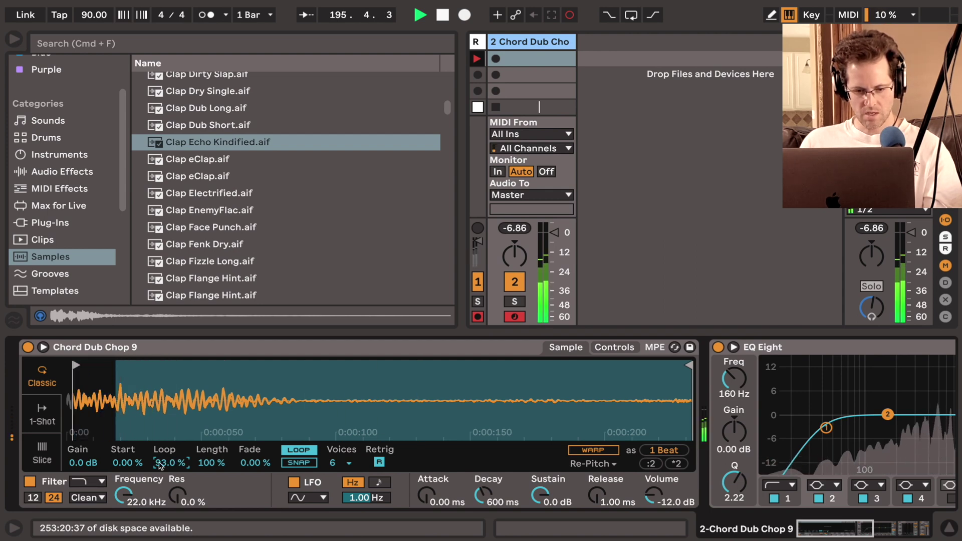
mouse_move(204, 466)
left_mouse_down()
mouse_move(205, 484)
mouse_move(168, 465)
left_mouse_up()
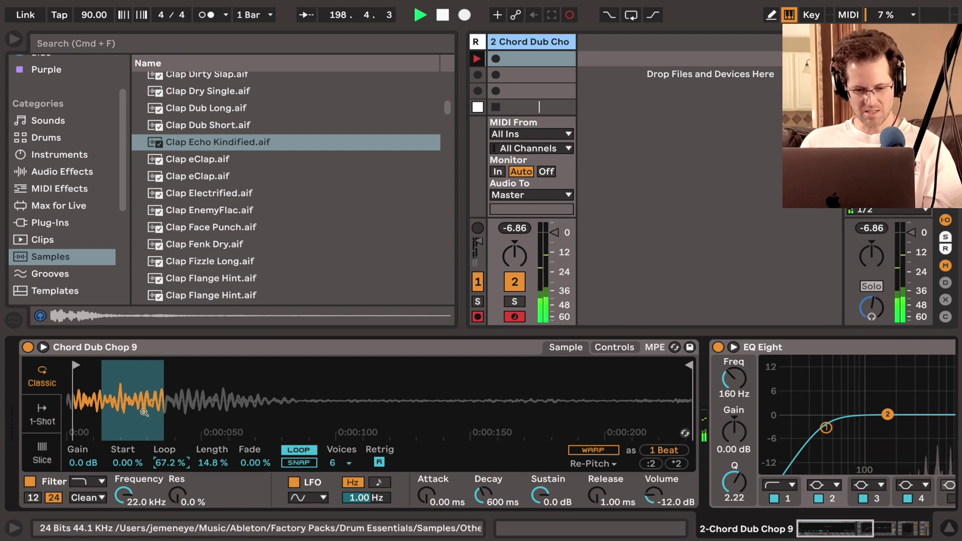
mouse_move(213, 462)
left_mouse_down()
mouse_move(212, 426)
mouse_move(212, 464)
mouse_move(213, 454)
left_mouse_up()
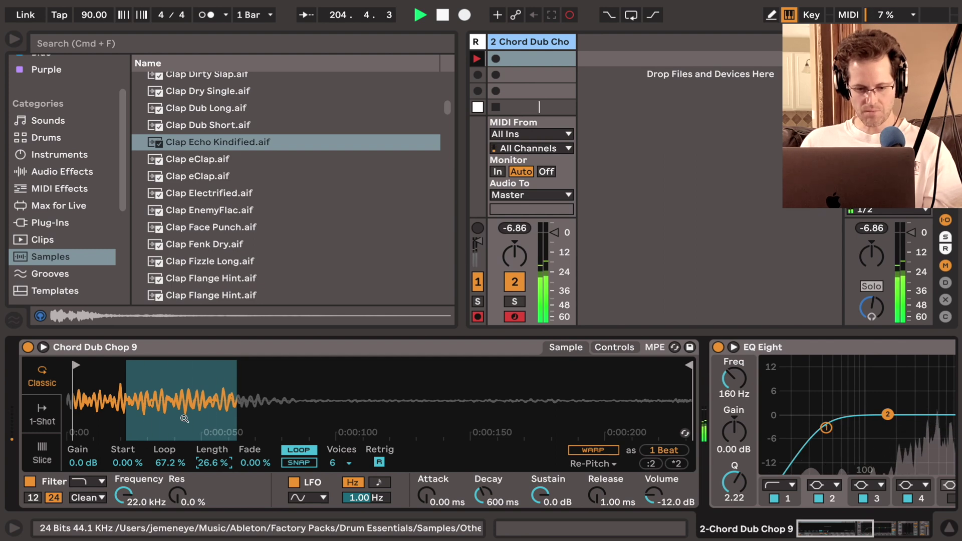
left_click_drag(185, 418, 281, 388)
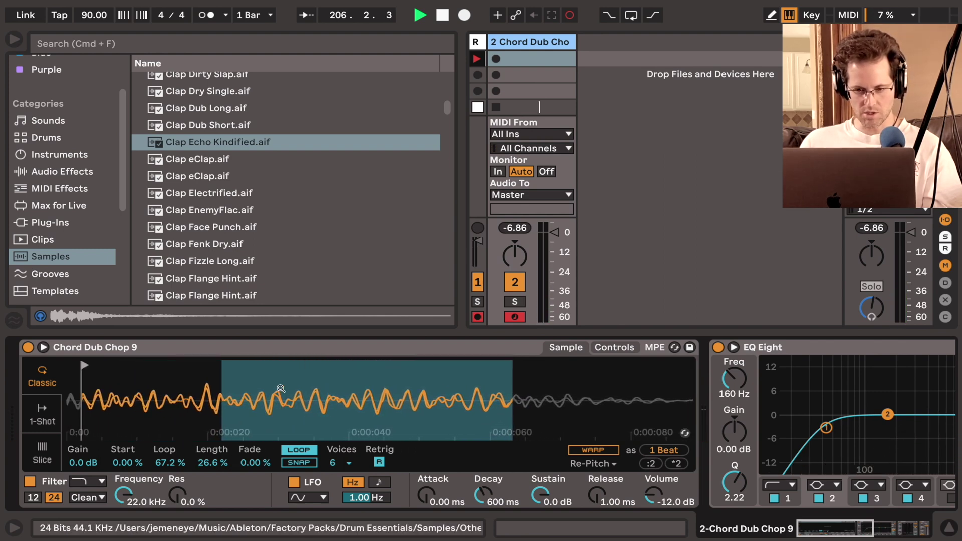
Browse the Audio Effects category and collapse the EQ Eight, Compressor and Limiter devices on track 2
left_click(70, 173)
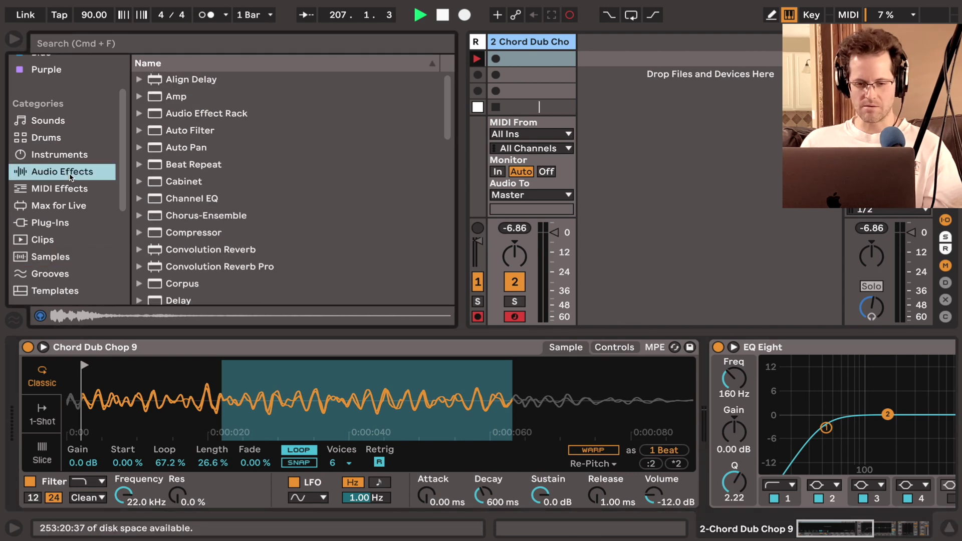
scroll(176, 217, "down", 6)
scroll(174, 216, "down", 3)
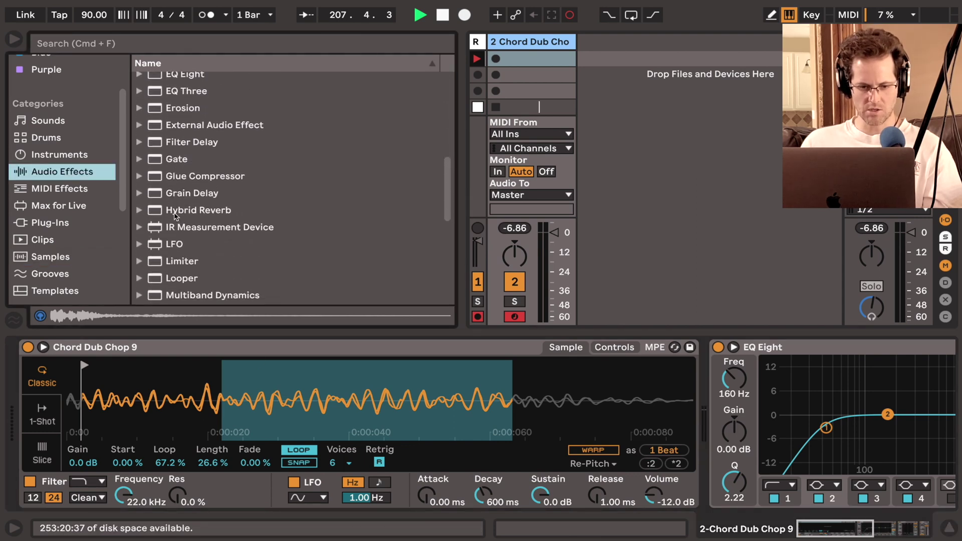
left_click(784, 352)
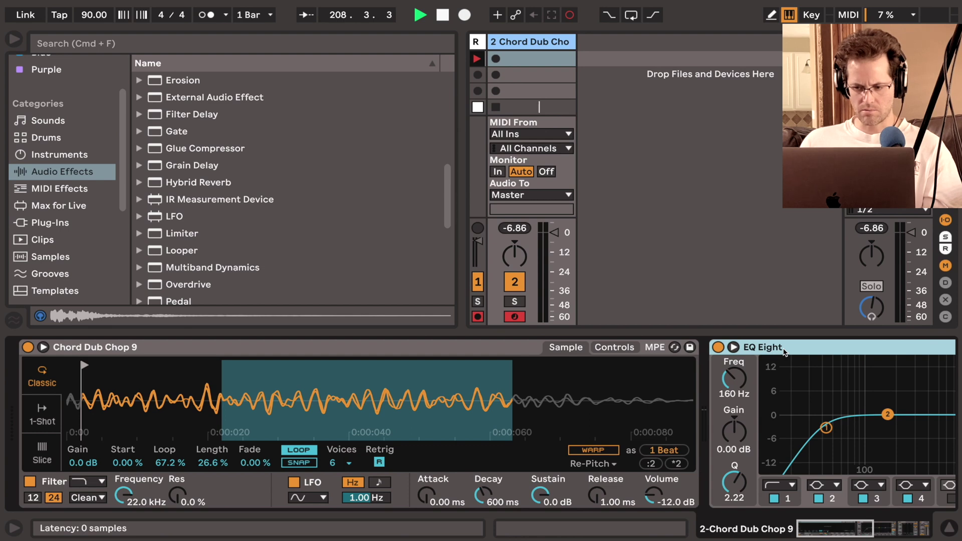
double_click(784, 352)
double_click(784, 352)
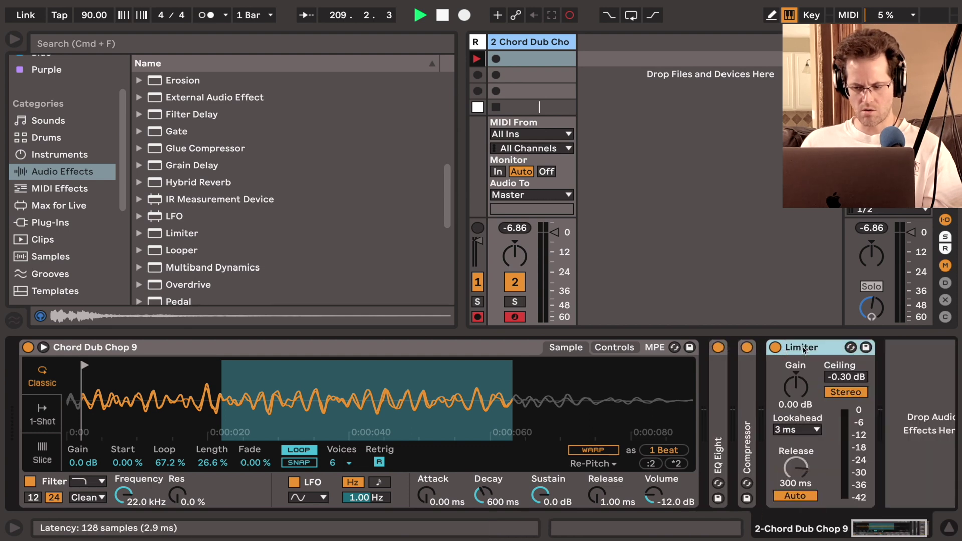
double_click(803, 349)
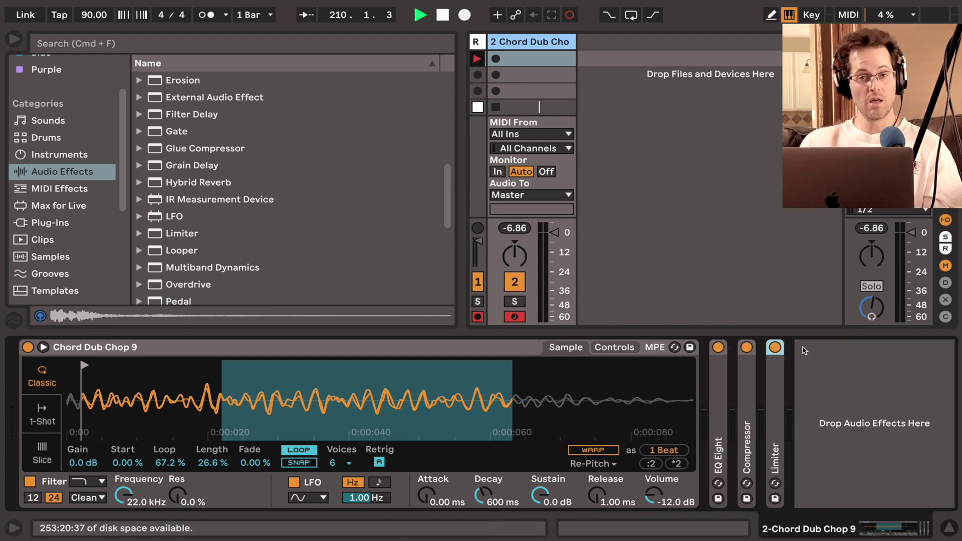
Add a Spectrum device after the Limiter on track 2
scroll(183, 200, "down", 6)
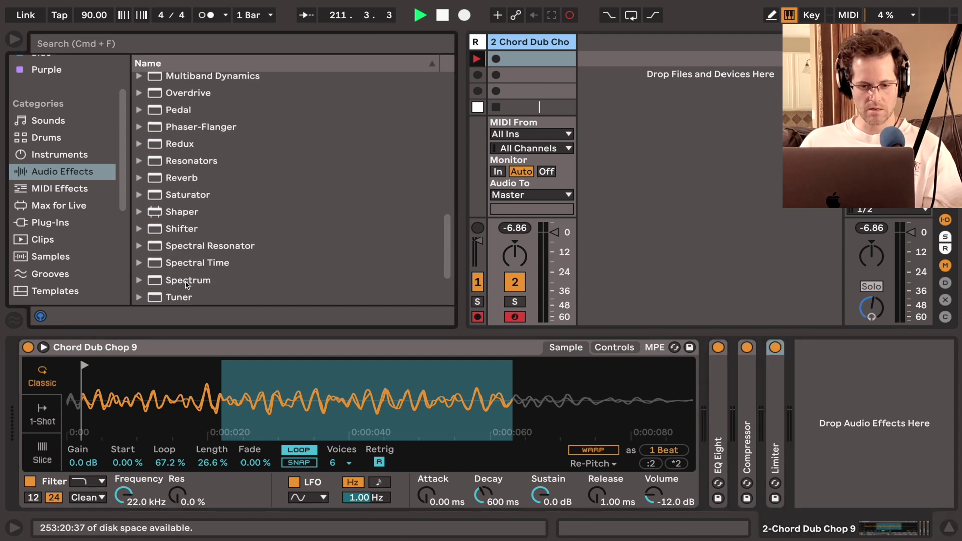
left_click_drag(187, 281, 845, 355)
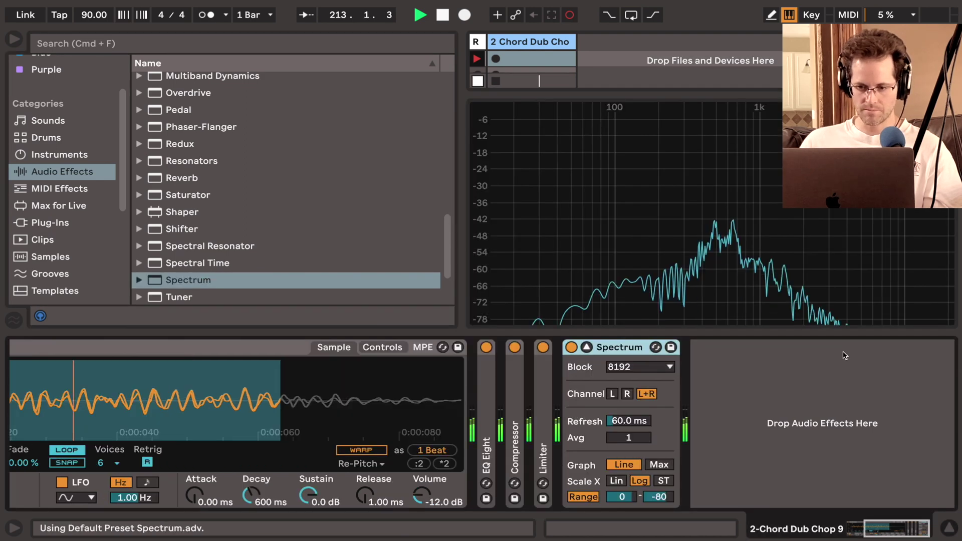
scroll(651, 391, "left", 5)
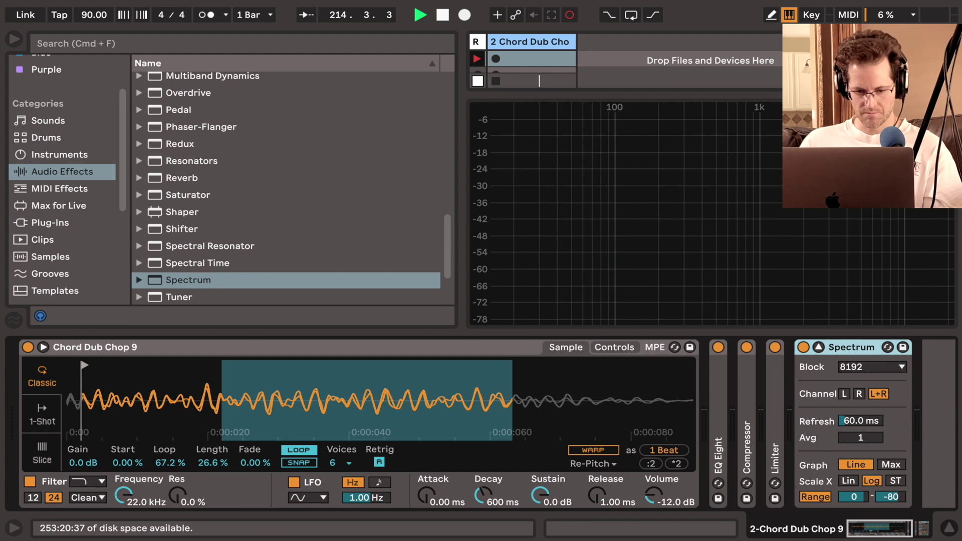
Shorten Simpler's loop further by setting Loop to 42.2 % and Length to 5.47 %
left_click_drag(164, 462, 164, 498)
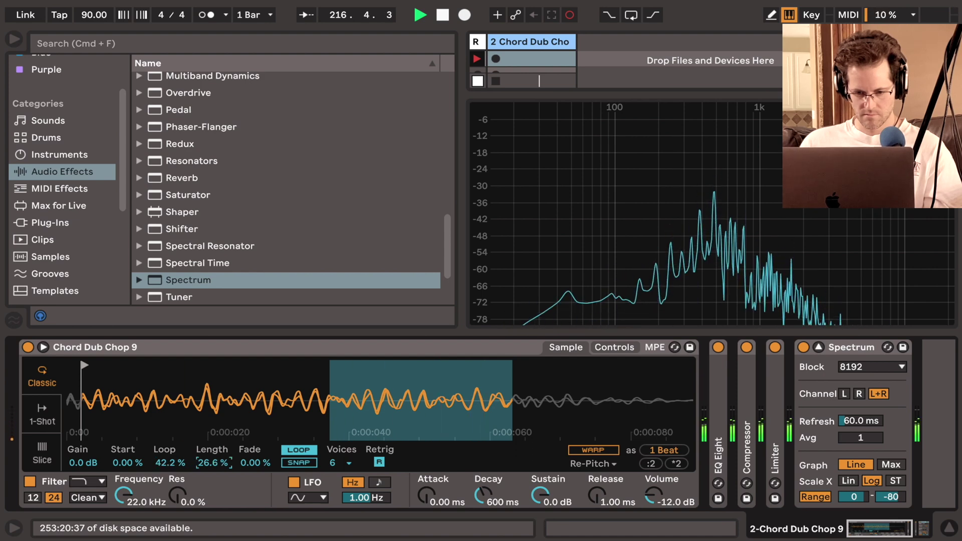
left_click_drag(213, 462, 213, 496)
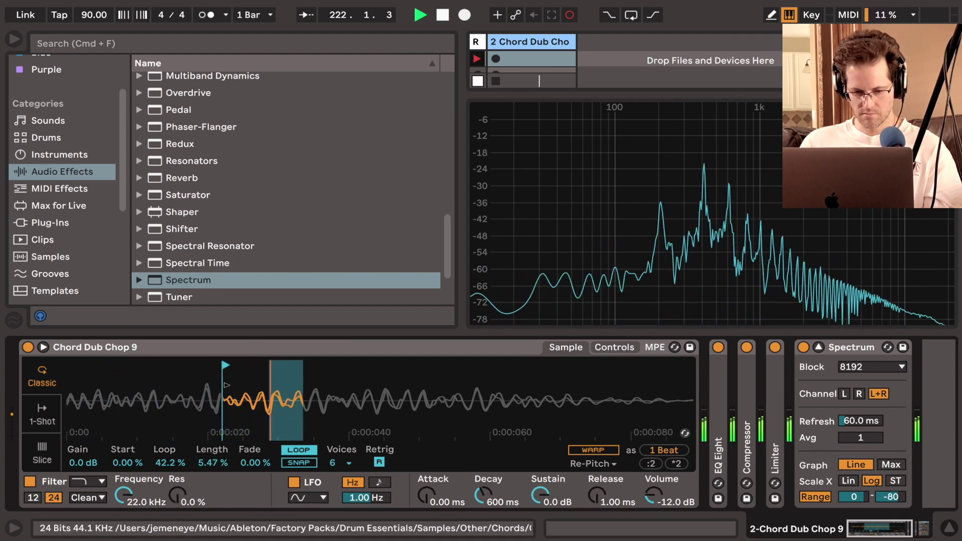
Move the sample's start marker to about 19 ms and set Start to 5.47 %, auditioning notes at keyboard velocity 80
key("c")
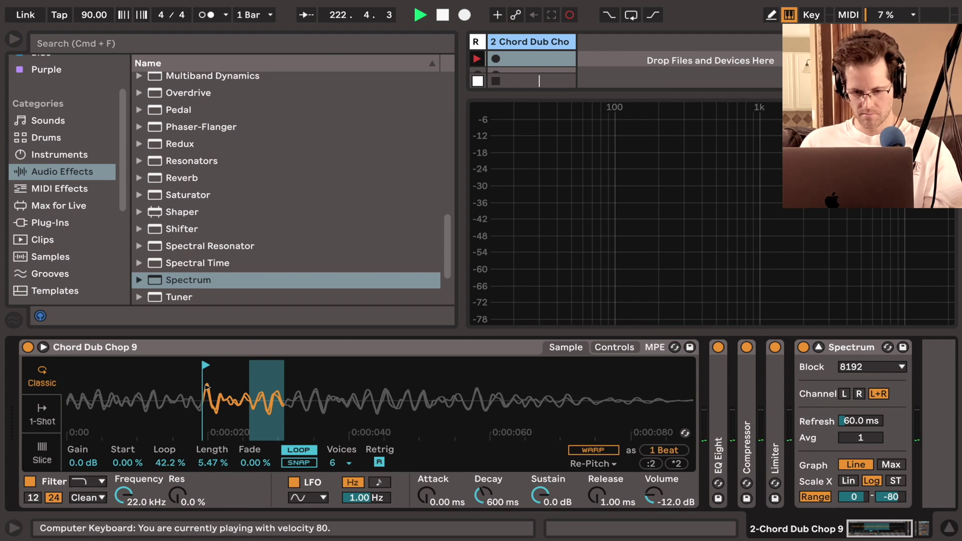
key("a")
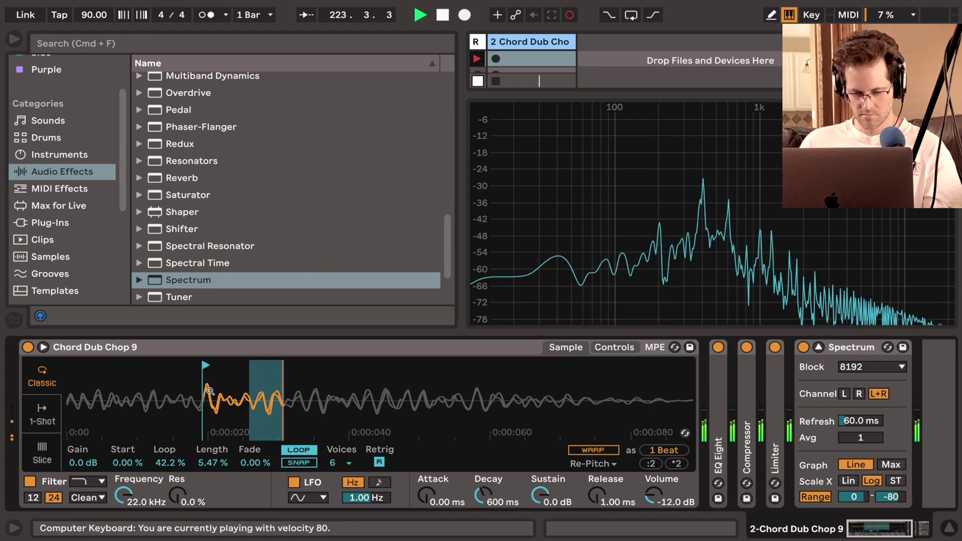
mouse_move(210, 391)
left_mouse_down()
mouse_move(210, 420)
mouse_move(215, 392)
left_mouse_up()
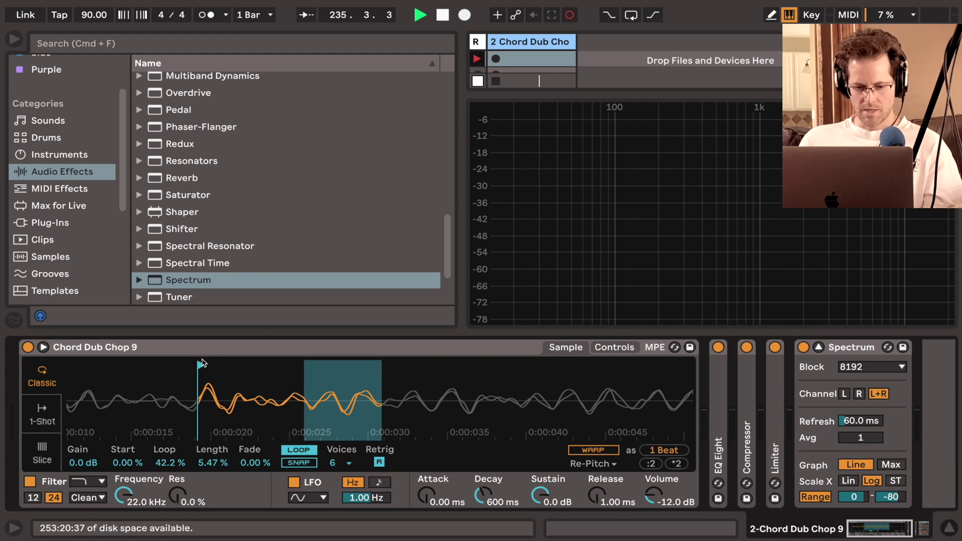
mouse_move(201, 362)
left_mouse_down()
mouse_move(157, 362)
mouse_move(200, 364)
left_mouse_up()
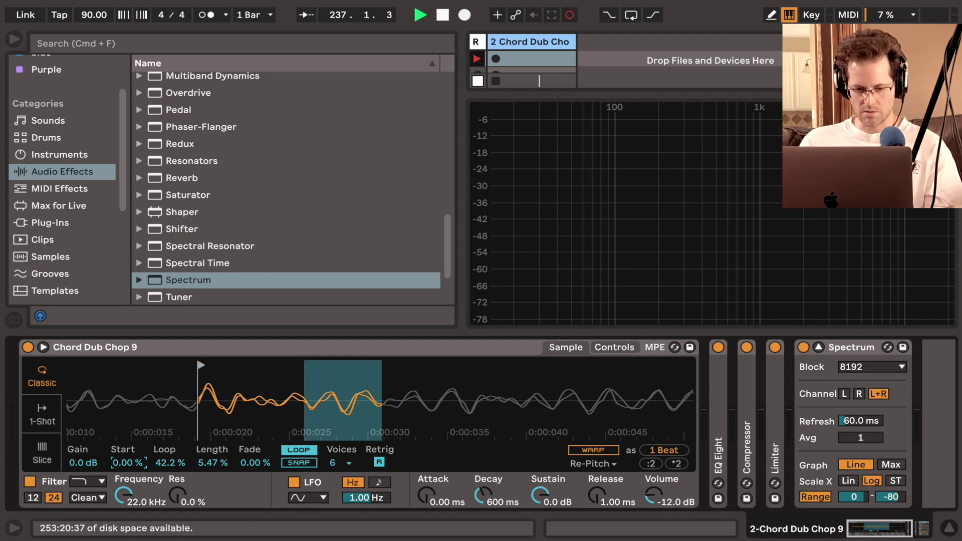
left_click_drag(128, 462, 127, 450)
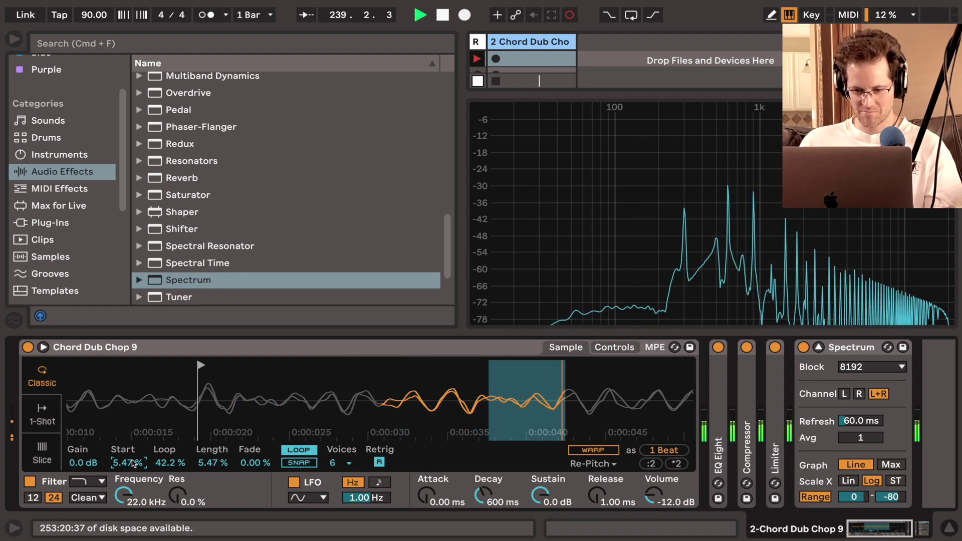
Reset Simpler's Start to 0.00 % and set the loop Fade to 14.1 %
key("Delete")
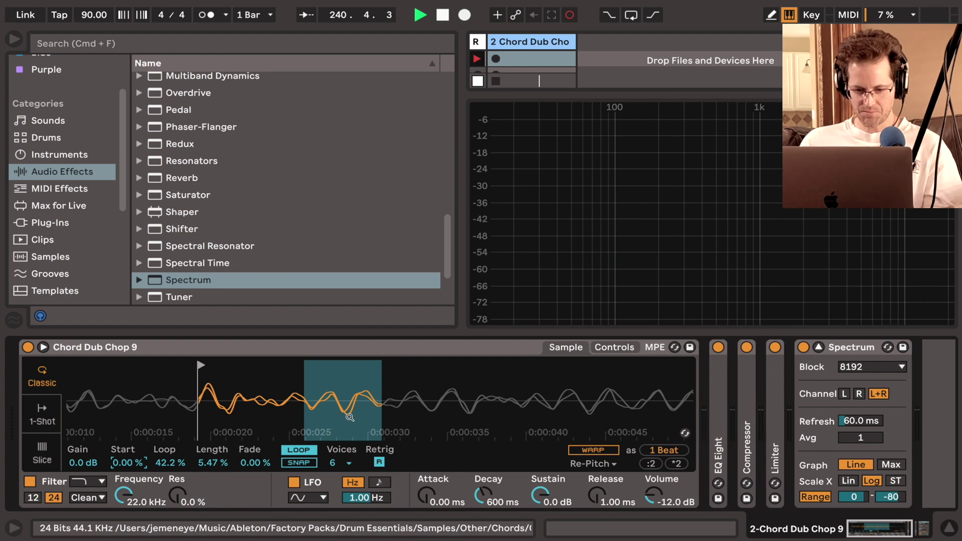
left_click_drag(254, 463, 255, 448)
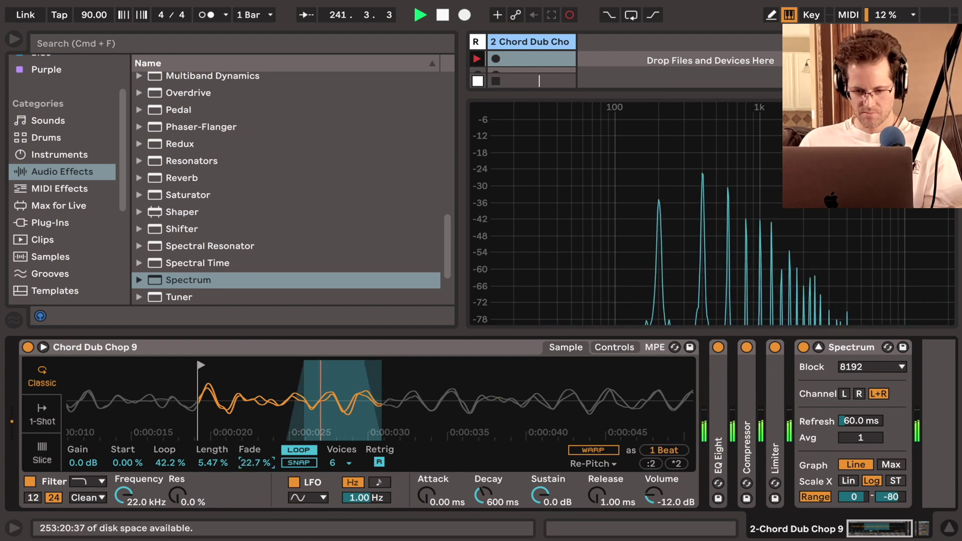
key("Delete")
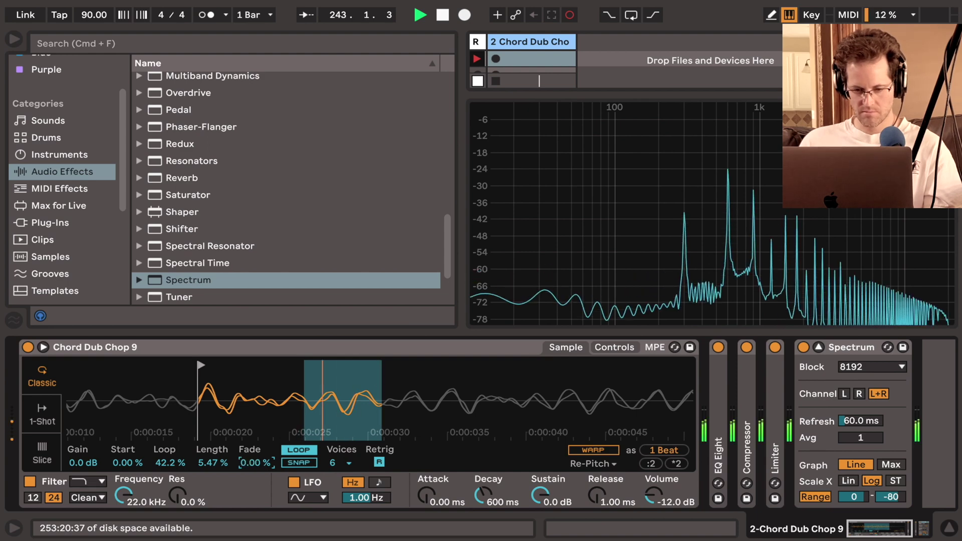
left_click_drag(254, 462, 254, 454)
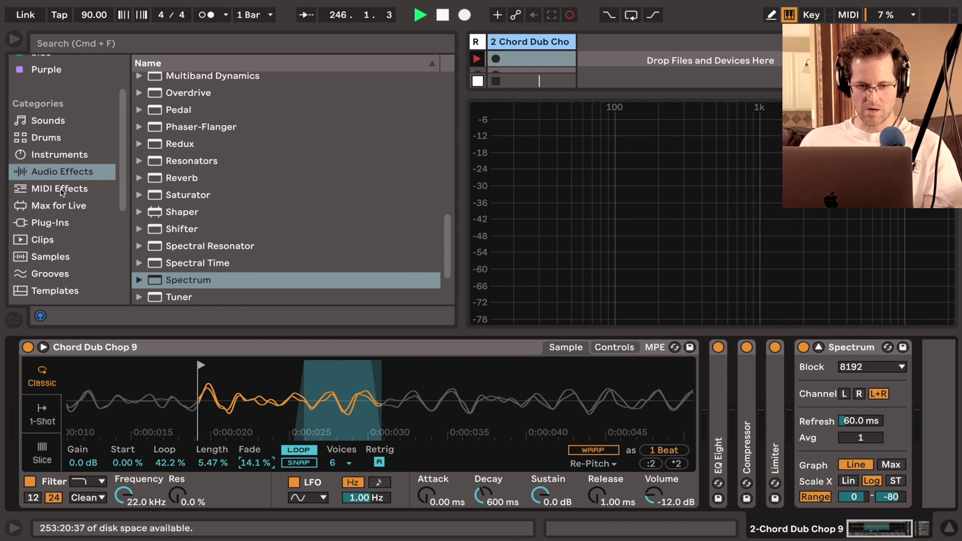
Insert an LFO device directly after Simpler and map it to Simpler's loop Fade
left_click(182, 177)
scroll(184, 160, "up", 5)
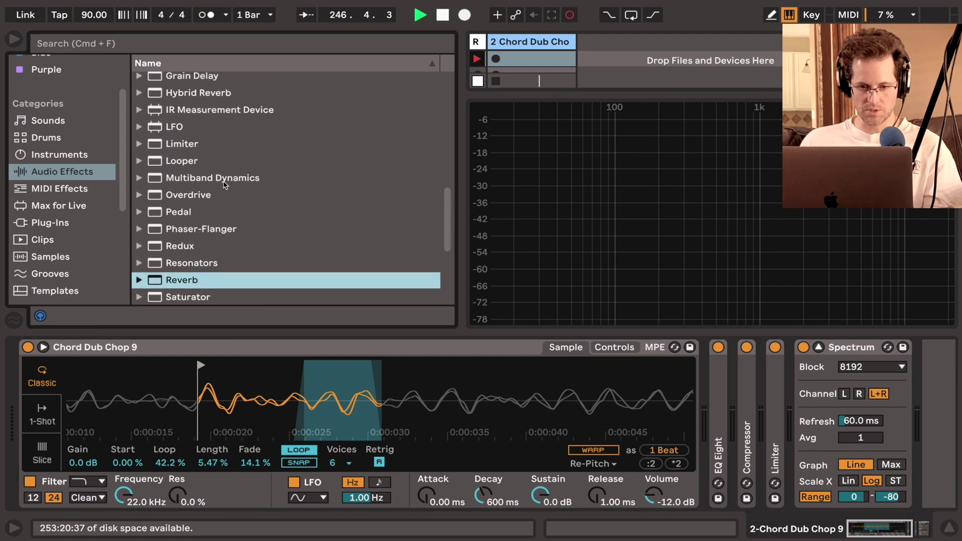
left_click_drag(184, 149, 603, 388)
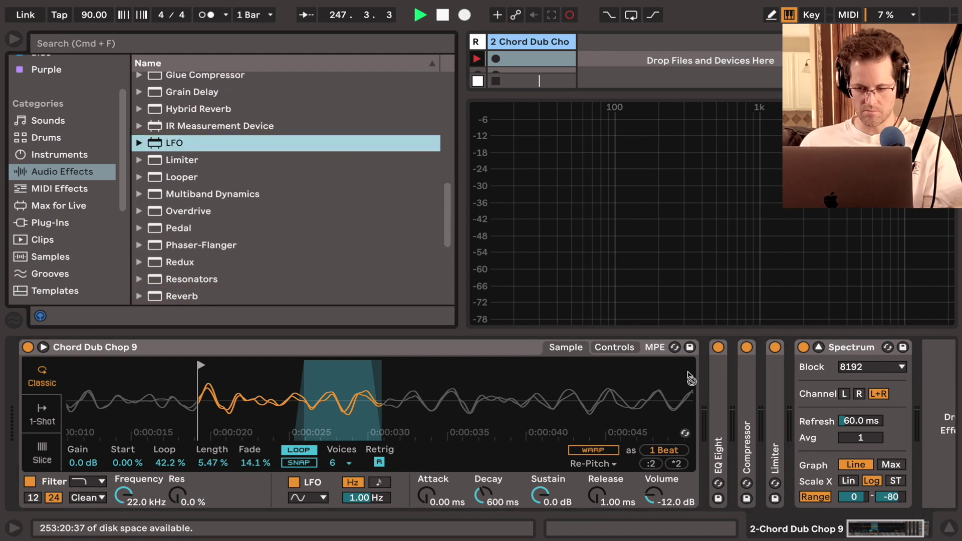
left_click_drag(689, 378, 699, 373)
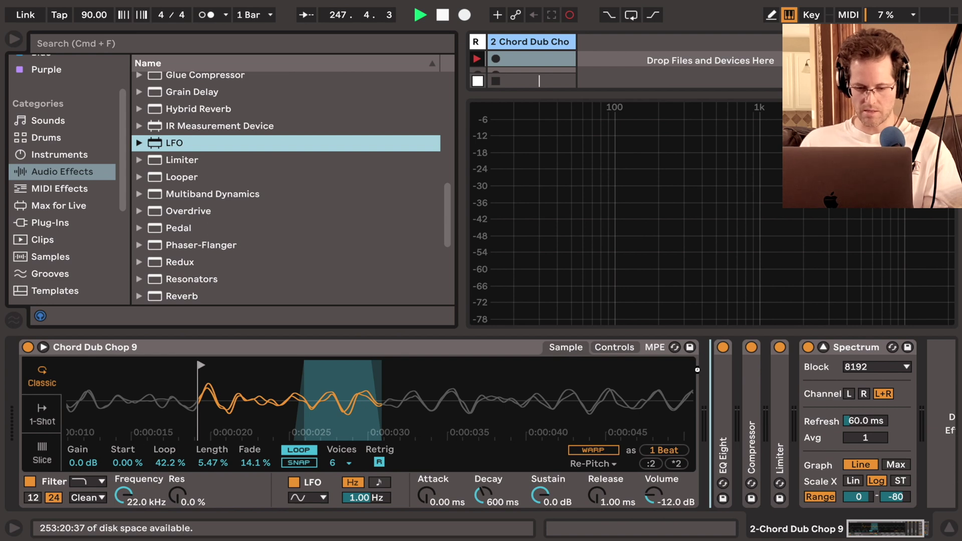
left_click_drag(717, 358, 718, 360)
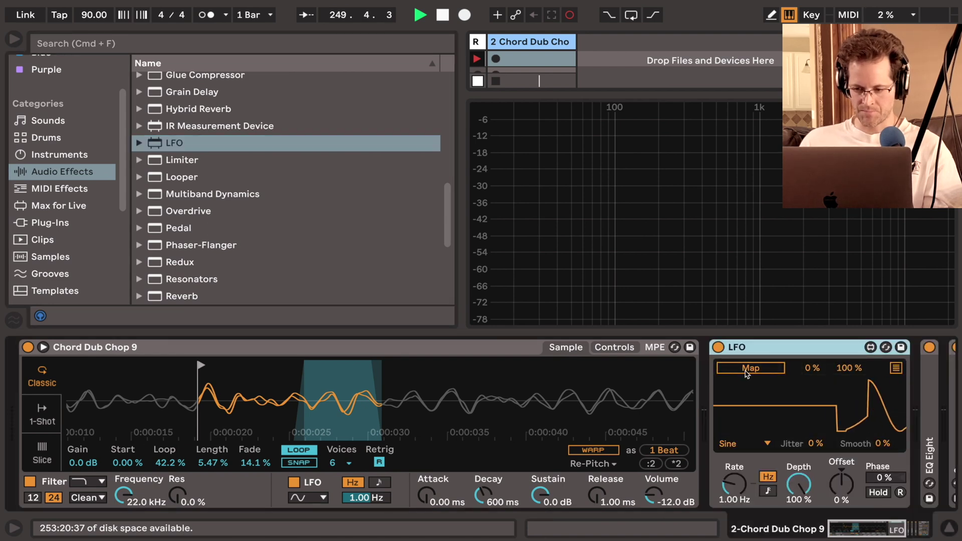
left_click(749, 369)
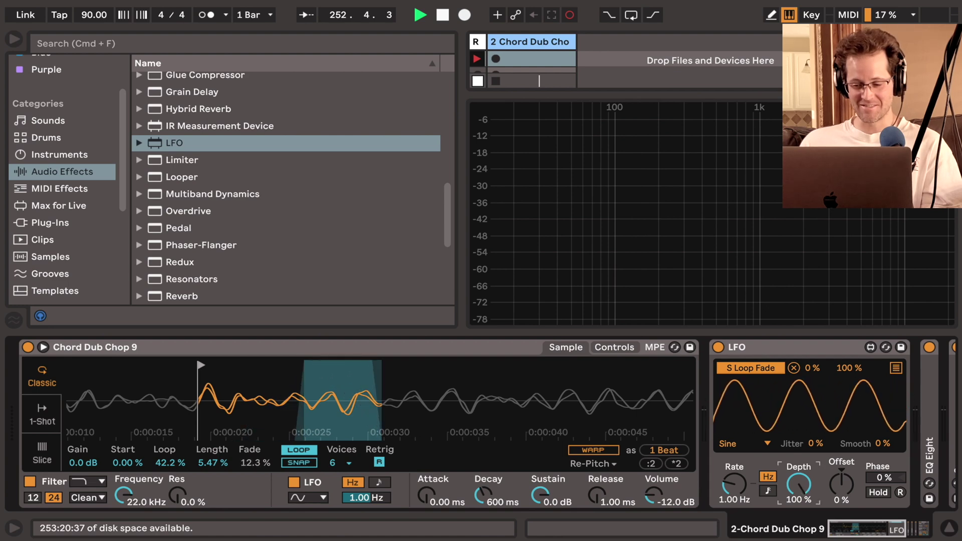
Set the LFO's Depth to 7.09 %, Offset to -94 % and Rate to 0.06 Hz
left_click_drag(792, 487, 793, 524)
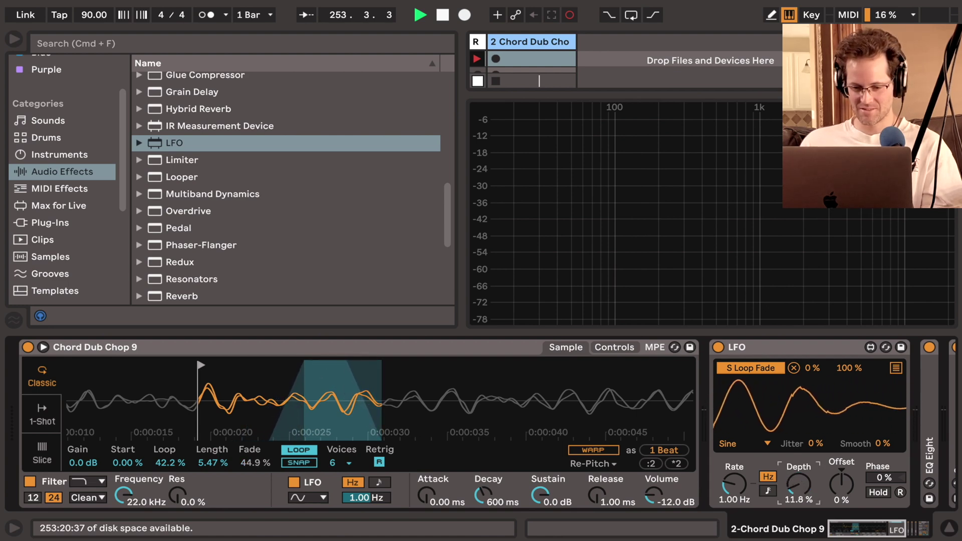
left_click_drag(799, 485, 798, 506)
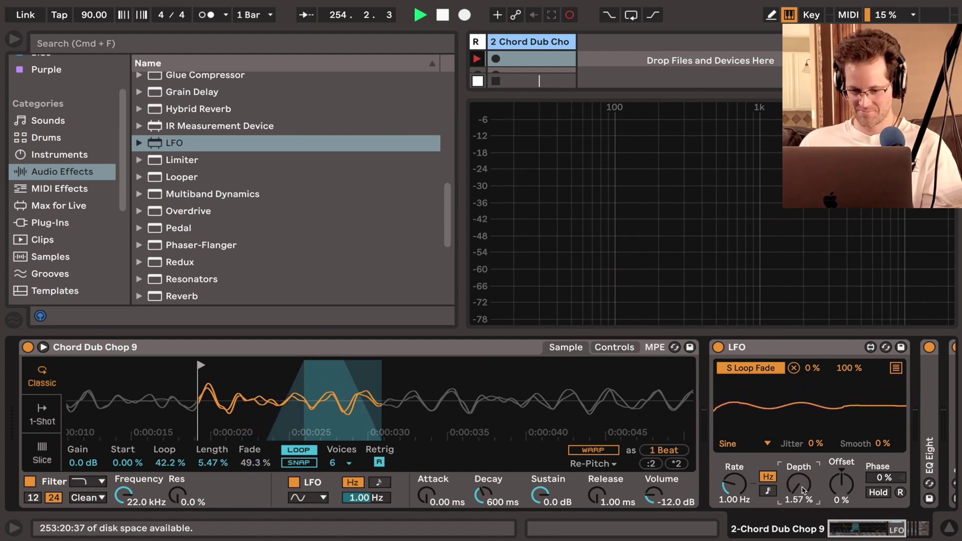
left_click_drag(843, 482, 844, 531)
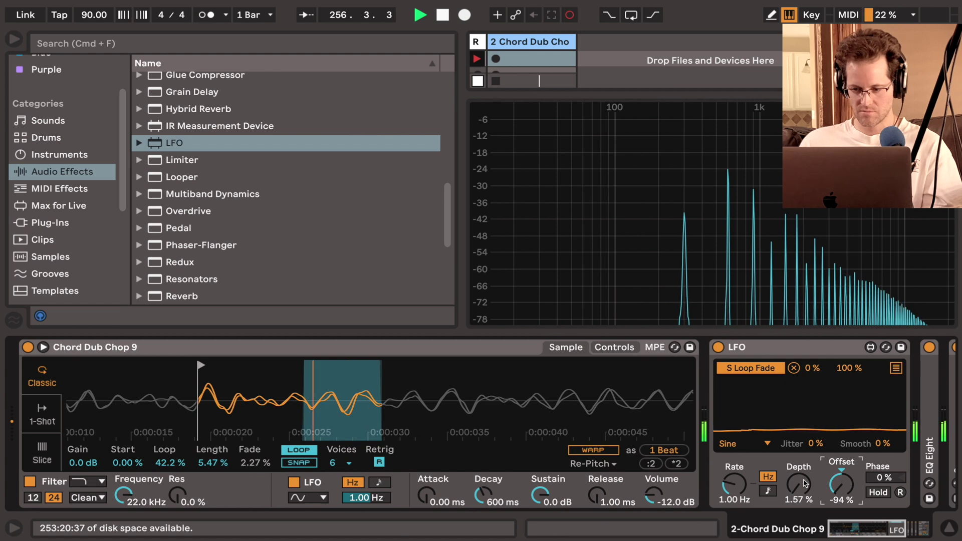
left_click_drag(733, 484, 733, 516)
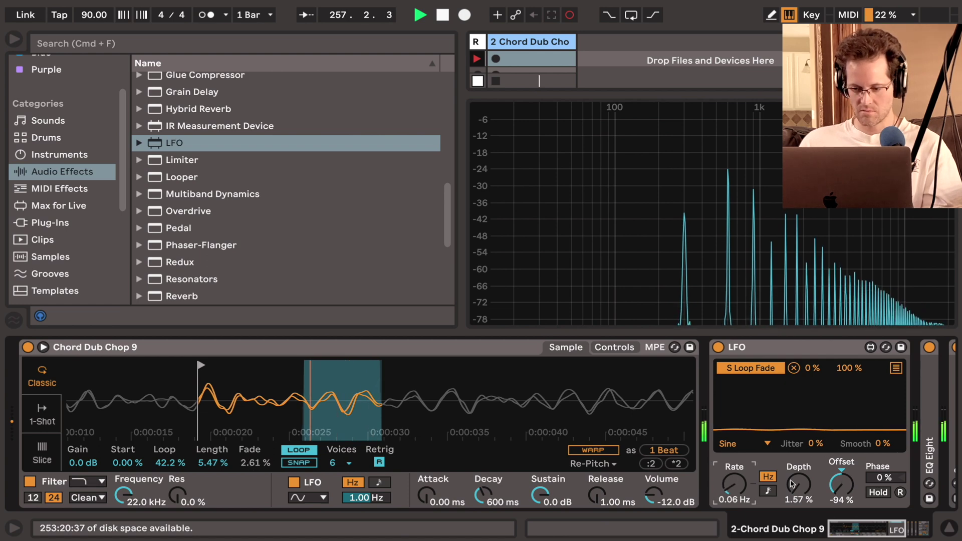
left_click_drag(793, 488, 794, 481)
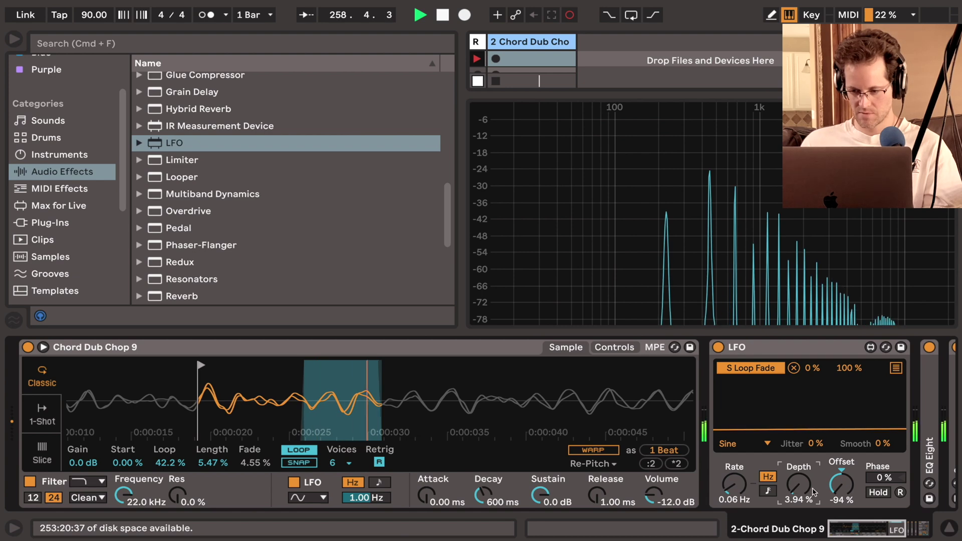
left_click_drag(794, 482, 794, 475)
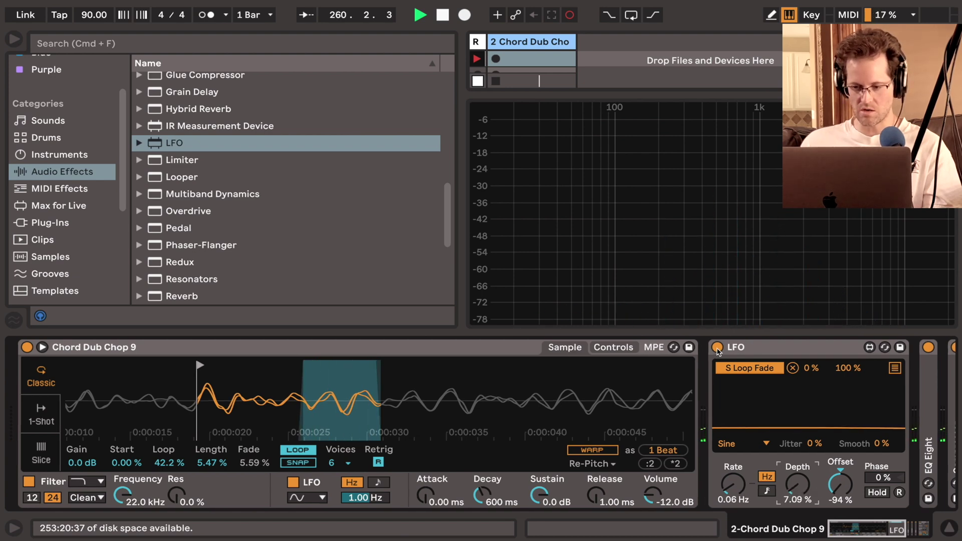
Set Simpler's Release to 8.05 s while the LFO is temporarily switched off
left_click(717, 347)
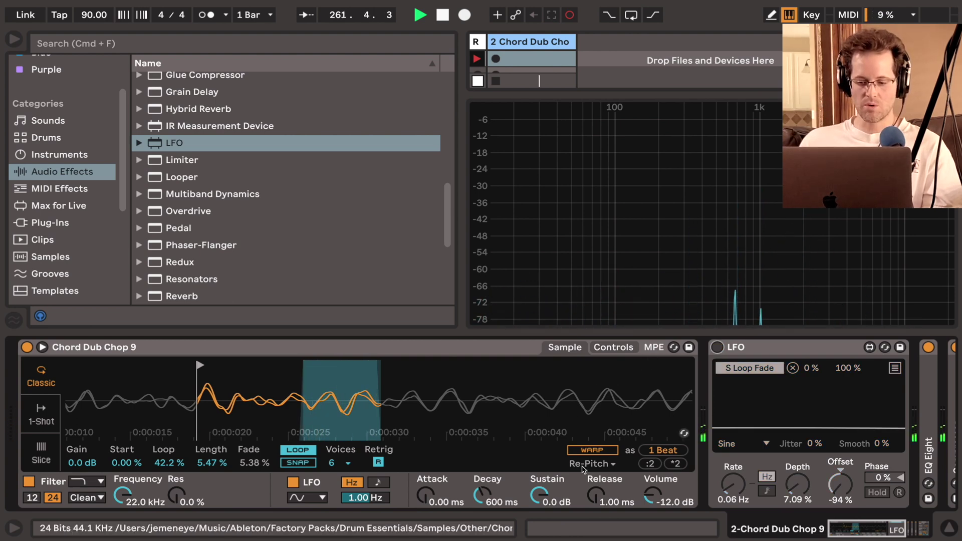
left_click_drag(594, 497, 594, 454)
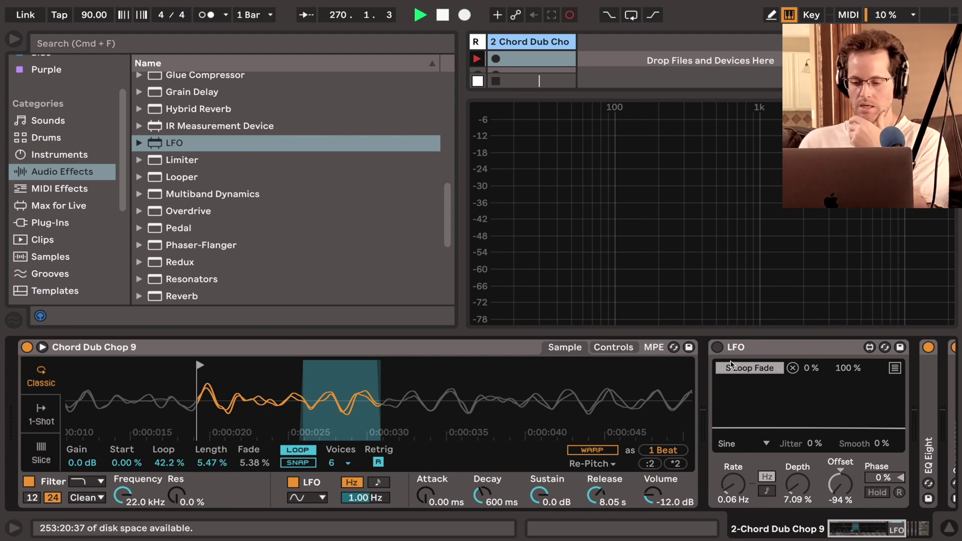
left_click(717, 347)
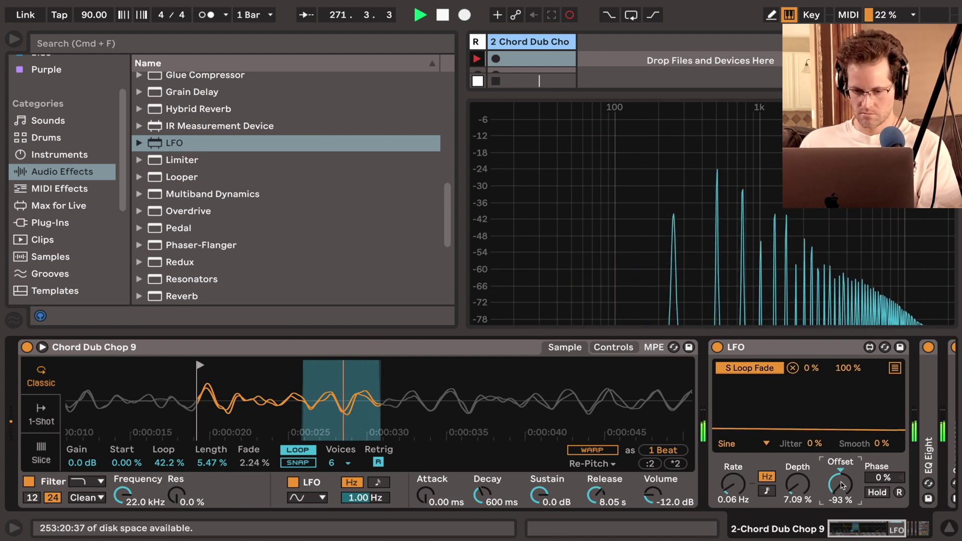
Set the LFO to Rate 0.47 Hz, Depth 16.3 %, Offset -92 % and Jitter 2 %, and collapse the device
left_click_drag(841, 487, 813, 443)
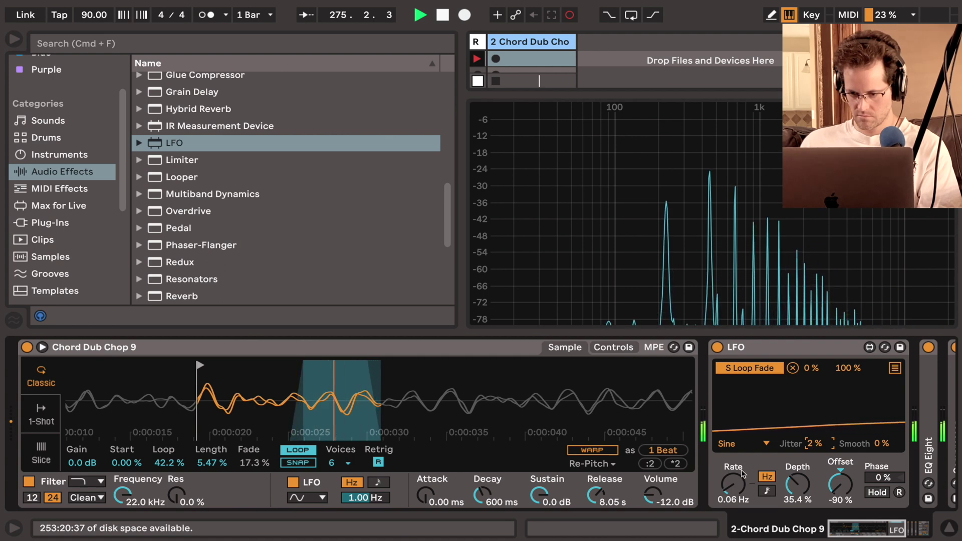
left_click_drag(735, 486, 735, 470)
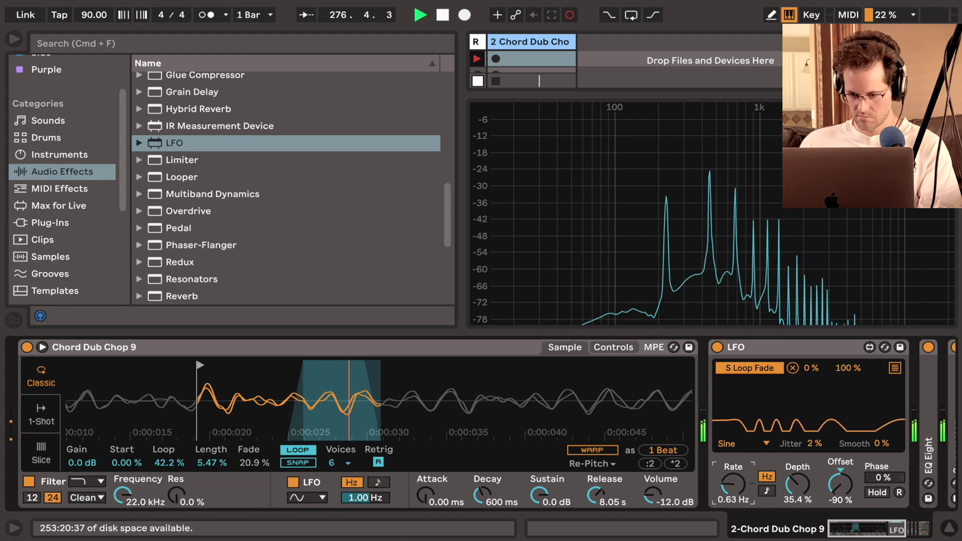
left_click_drag(735, 470, 735, 480)
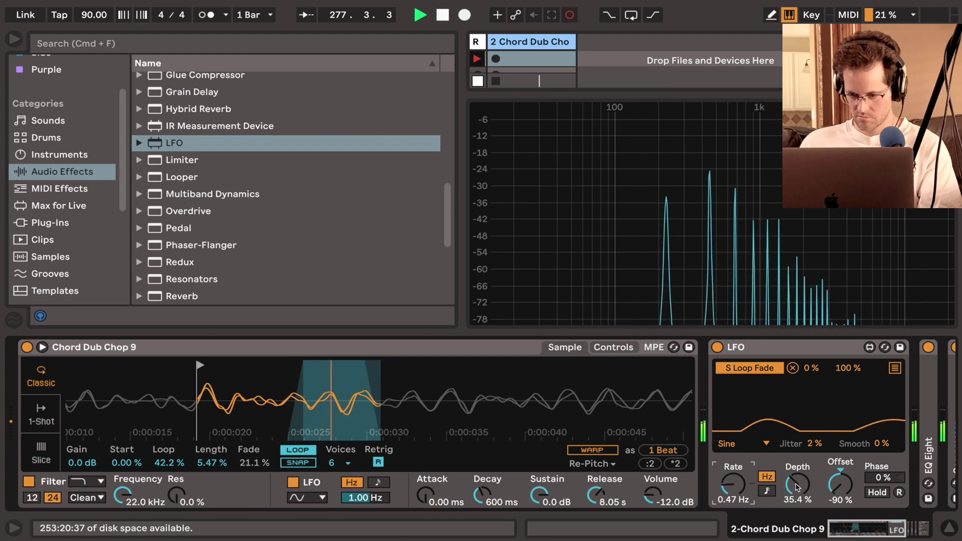
left_click_drag(796, 485, 797, 494)
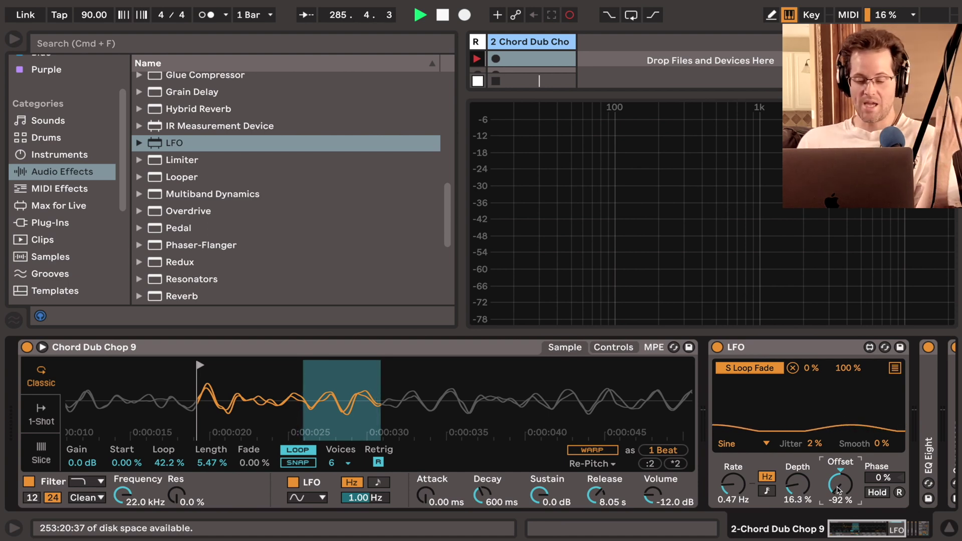
double_click(819, 347)
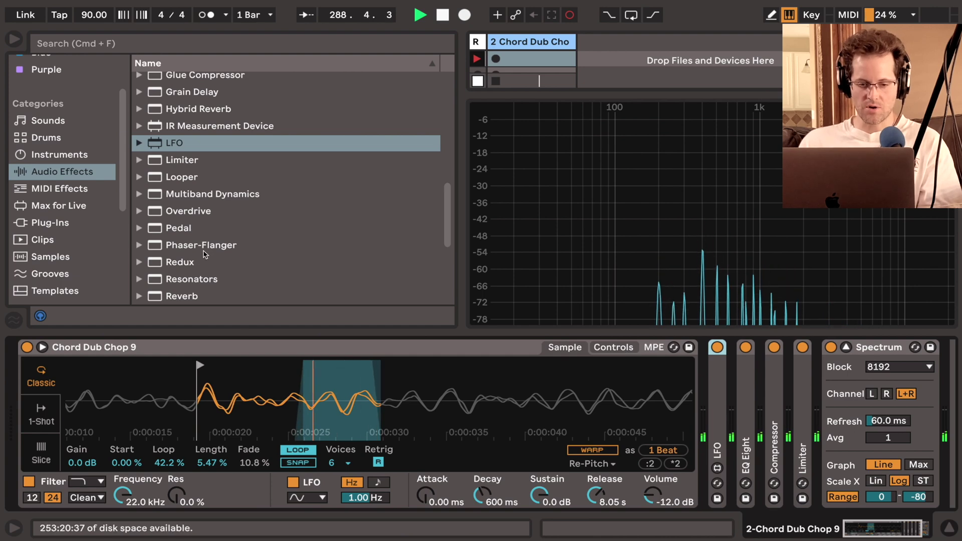
Add a Phaser-Flanger after Spectrum with a free-running Freq of 0.10 Hz and Amount of 63 %, and collapse it
left_click(203, 246)
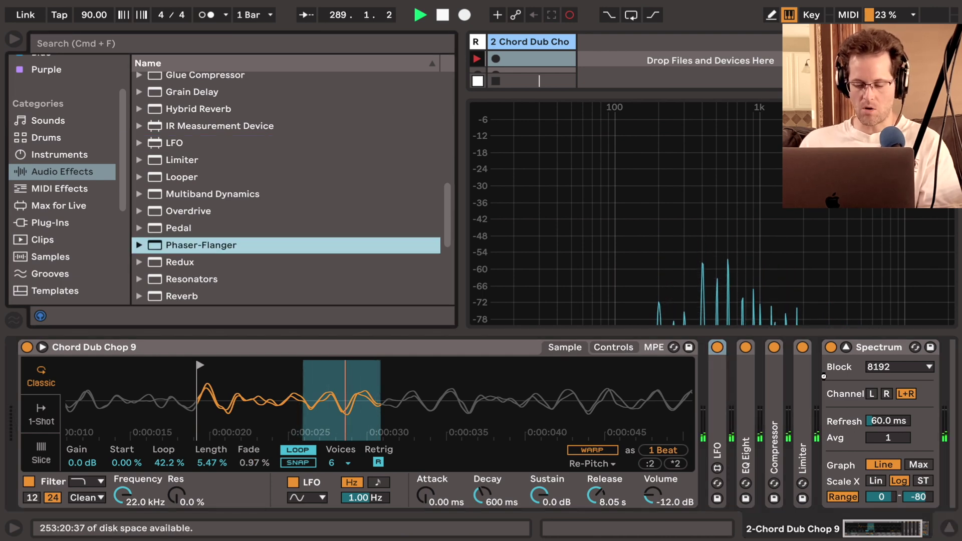
left_click_drag(826, 379, 826, 379)
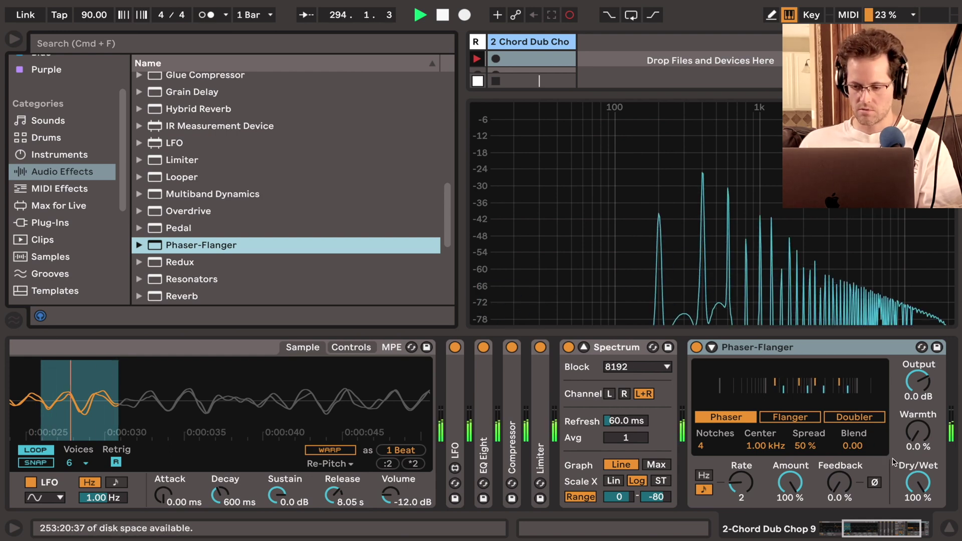
left_click(705, 476)
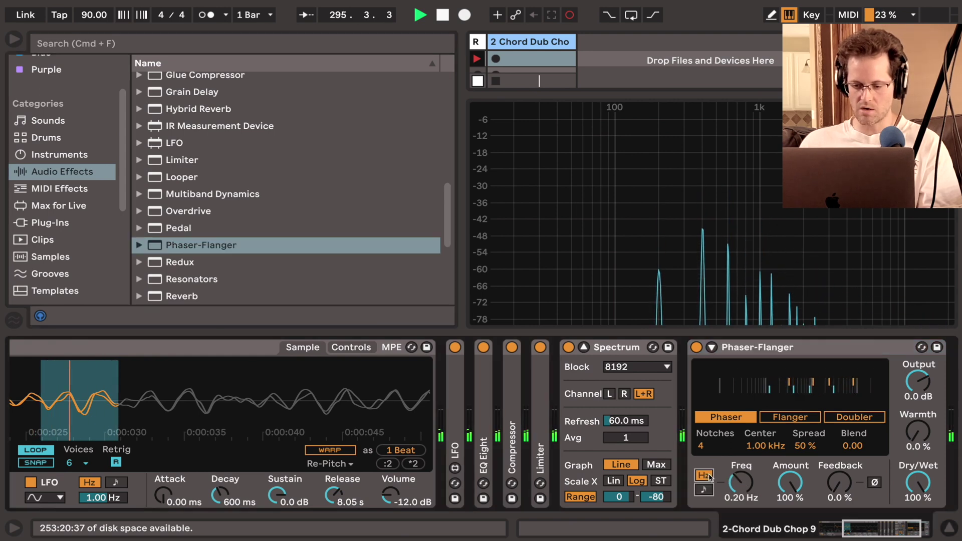
left_click_drag(740, 482, 789, 496)
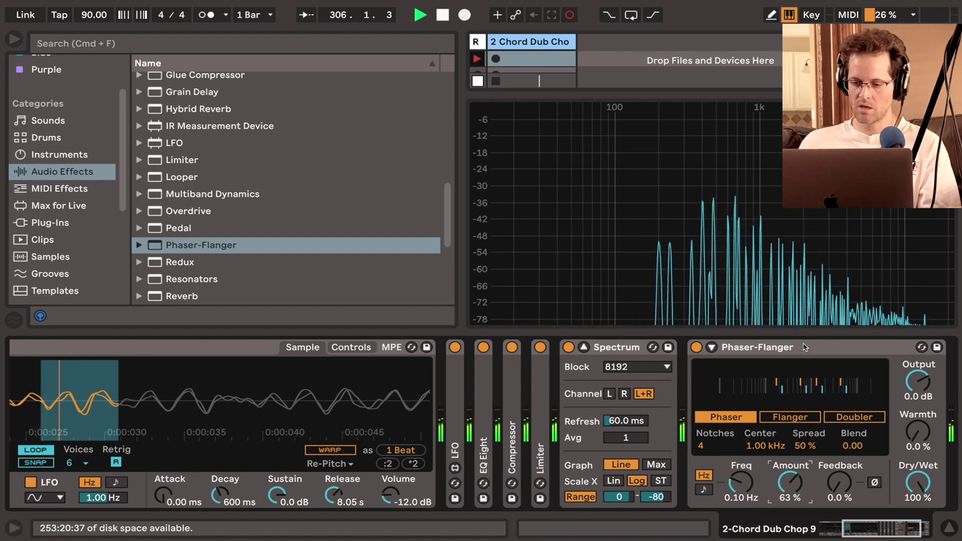
double_click(745, 349)
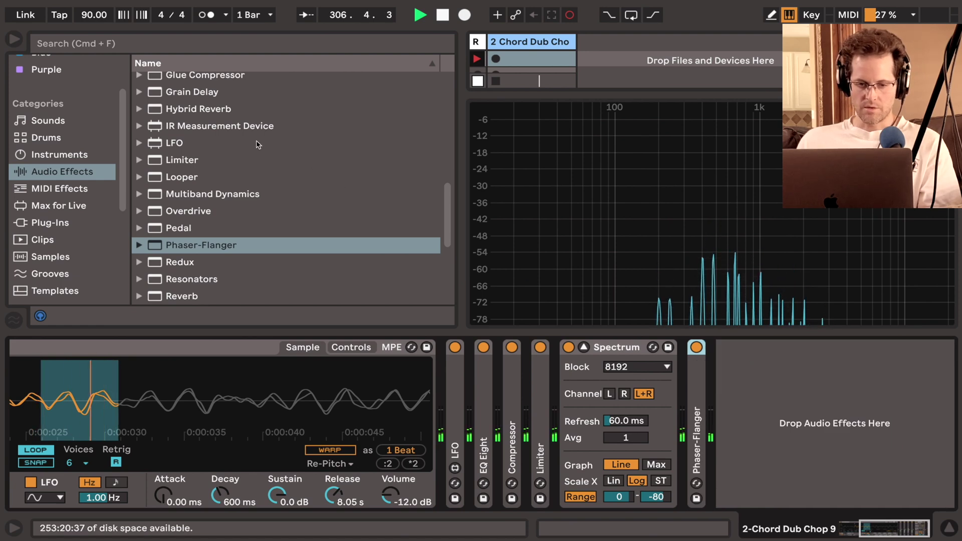
Add a Delay device from the Audio Effects and place it after the Phaser-Flanger
scroll(256, 145, "up", 6)
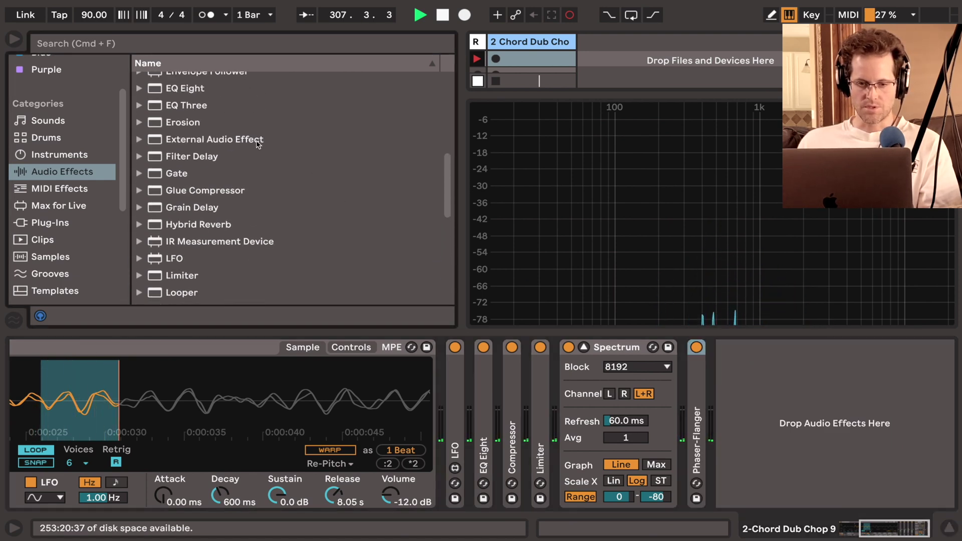
scroll(257, 145, "up", 5)
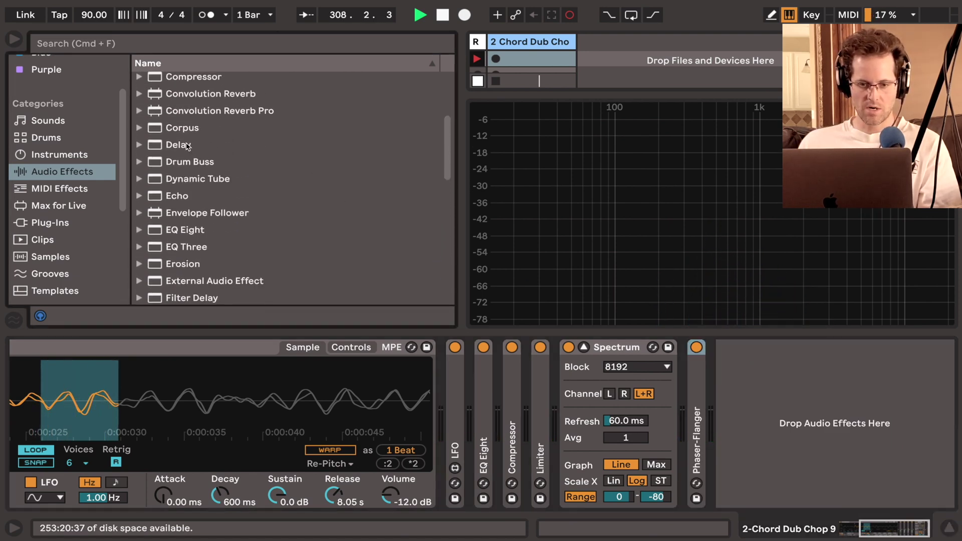
left_click_drag(257, 144, 689, 379)
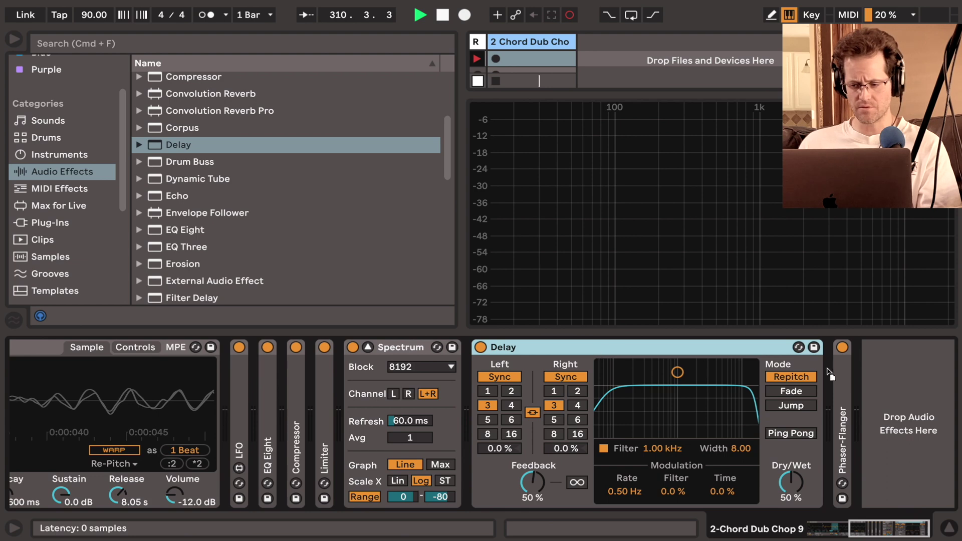
left_click_drag(827, 373, 879, 349)
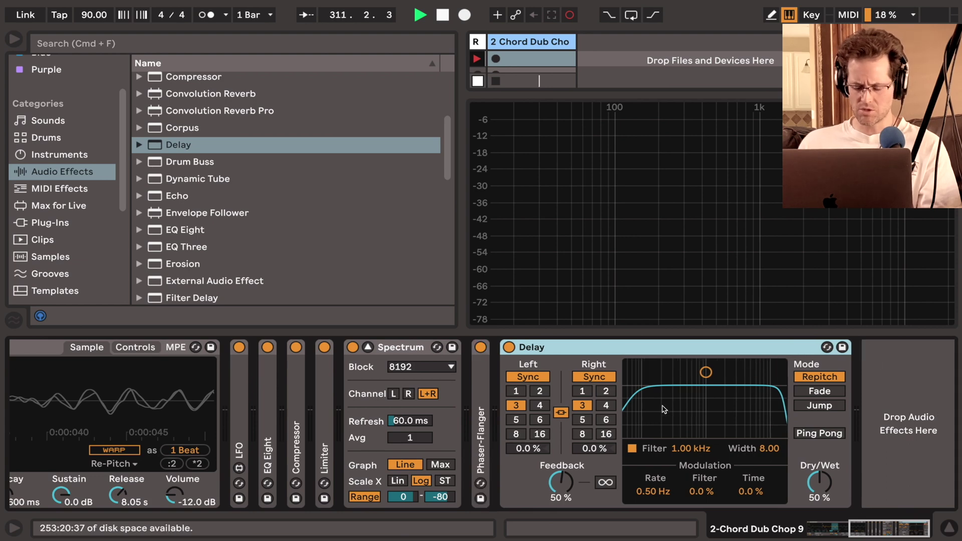
Narrow the Delay's filter Width to 5.53, unlink the channels with the right time at 4, and set Dry/Wet to 0.0 %
left_click_drag(705, 376, 705, 392)
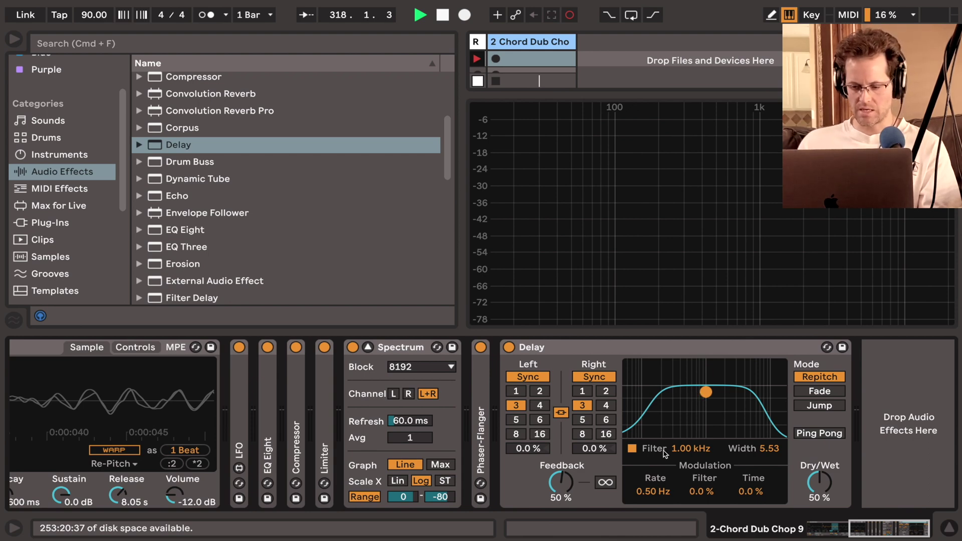
left_click(566, 412)
left_click(605, 405)
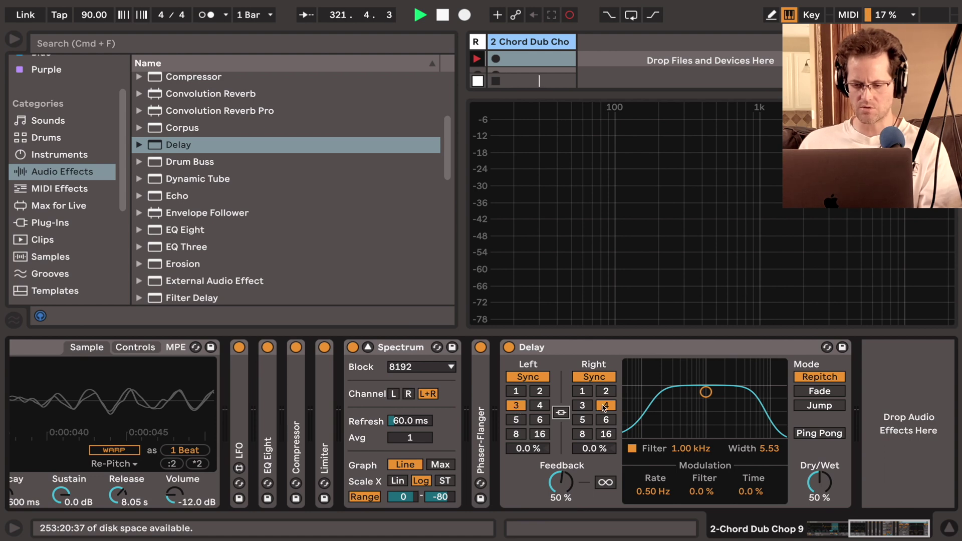
left_click_drag(827, 483, 828, 530)
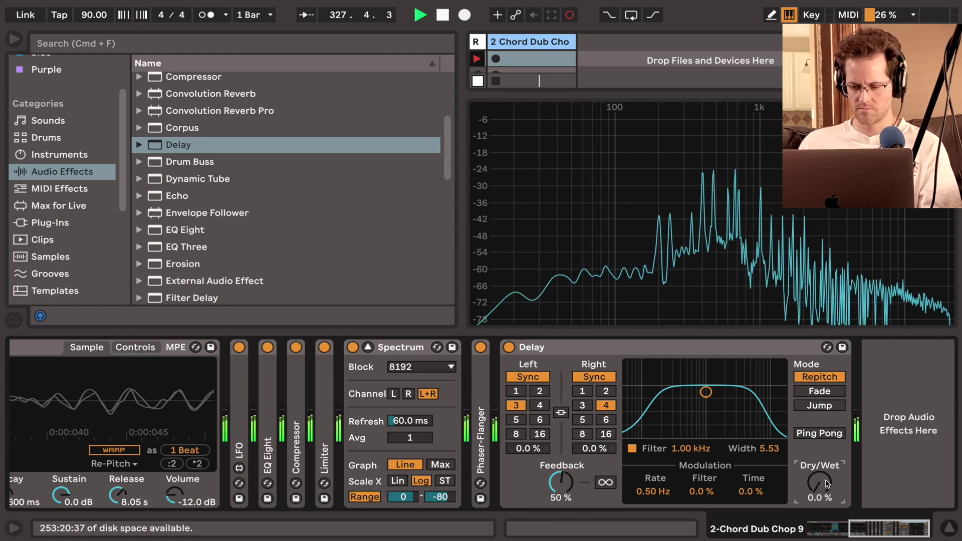
Set the Delay's Dry/Wet to 58 % and move the Limiter to the end of the device chain
left_click_drag(826, 483, 826, 448)
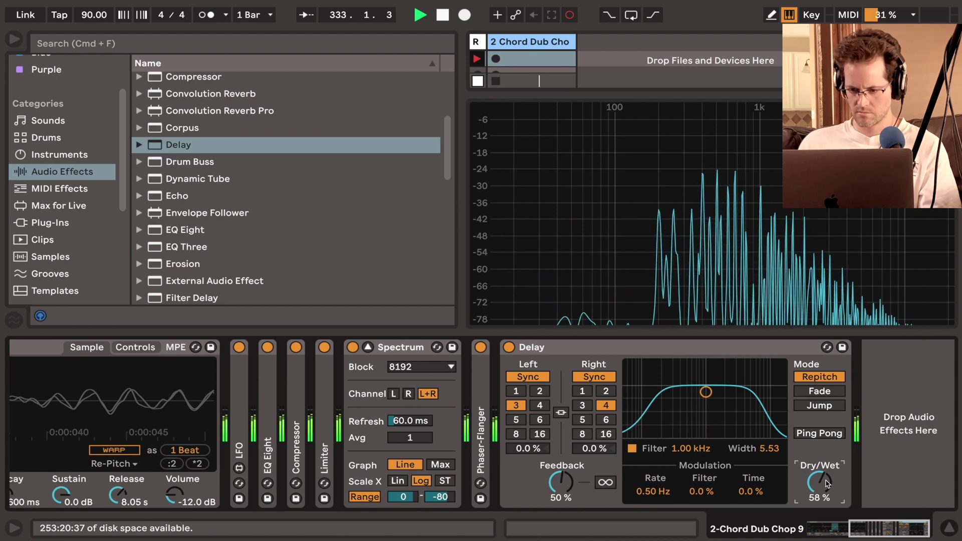
left_click_drag(324, 456, 887, 414)
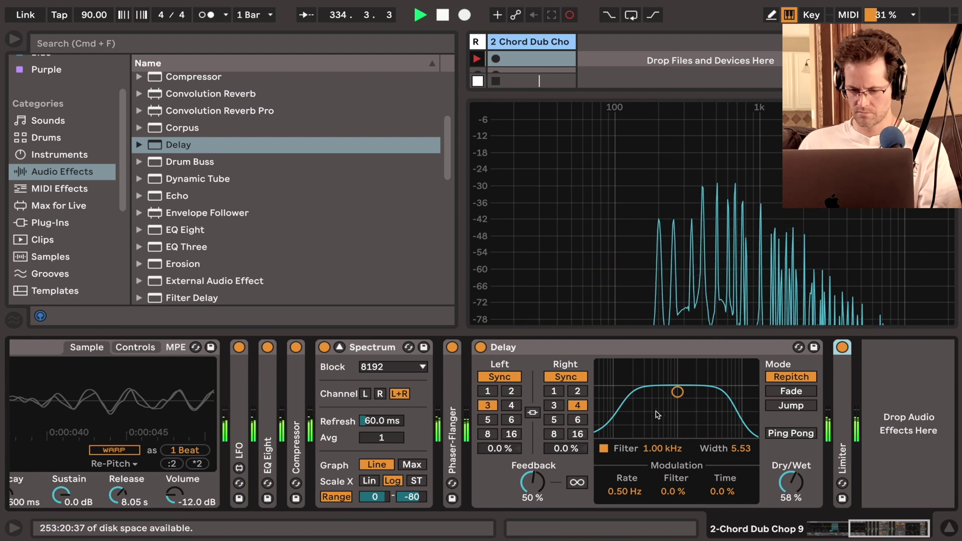
Set the Simpler's Attack to 44.7 ms and switch off the LFO device
scroll(620, 422, "left", 10)
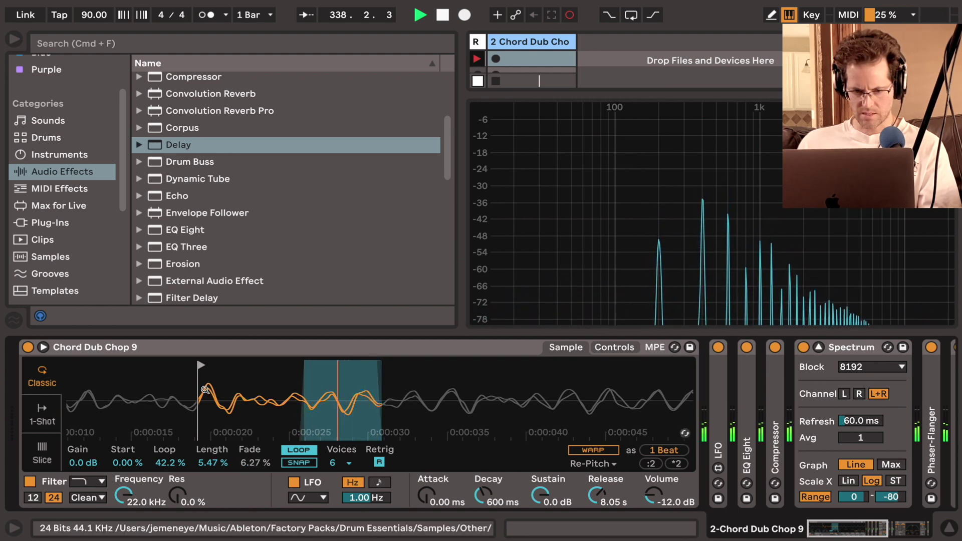
scroll(205, 389, "up", 3)
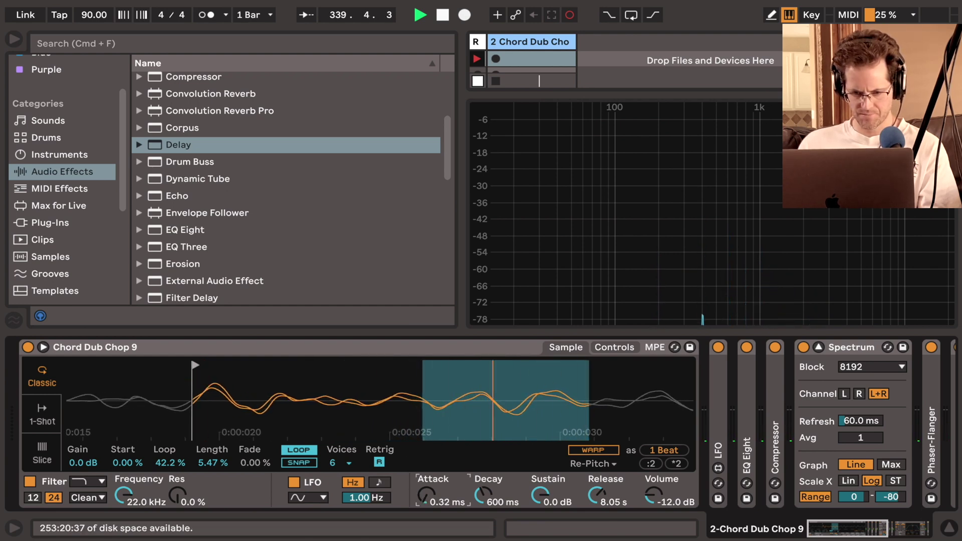
left_click_drag(425, 494, 425, 464)
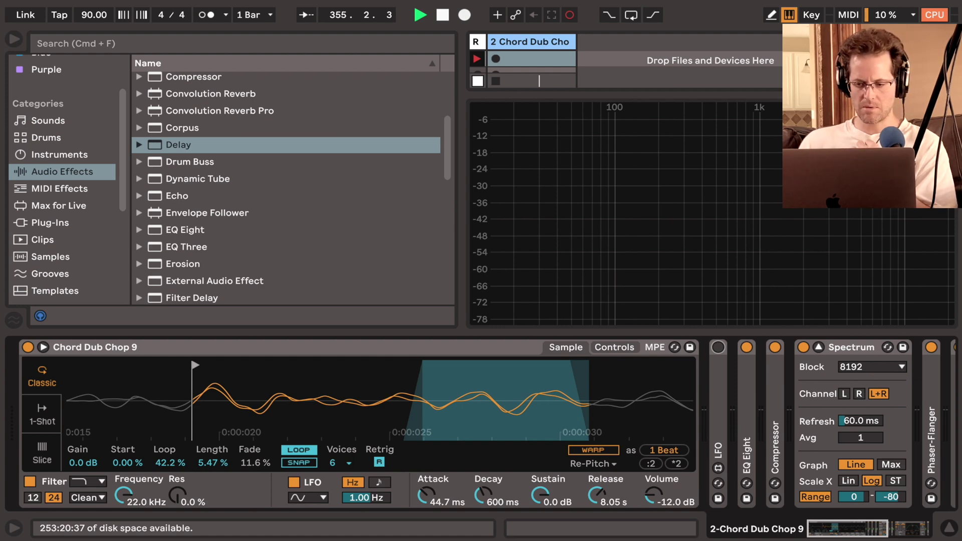
key("Return")
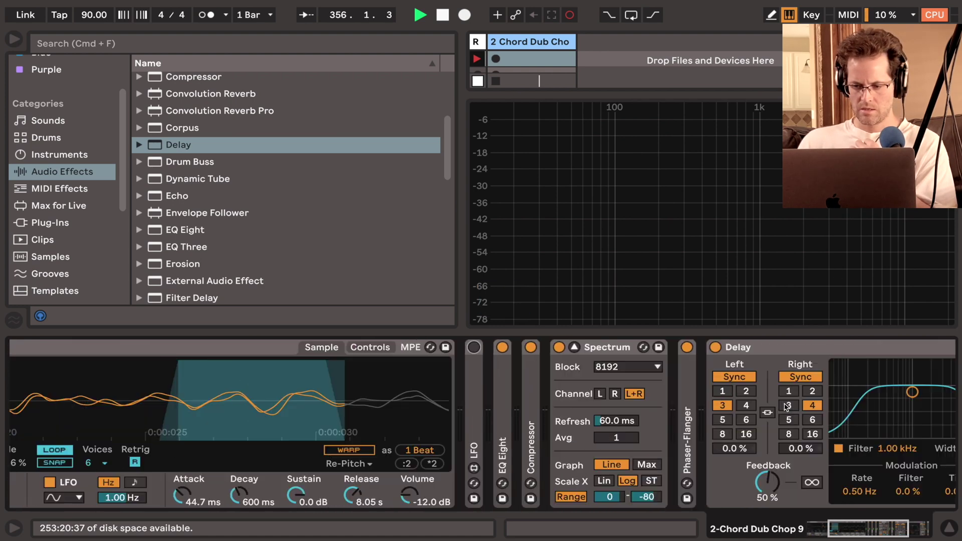
scroll(785, 407, "left", 5)
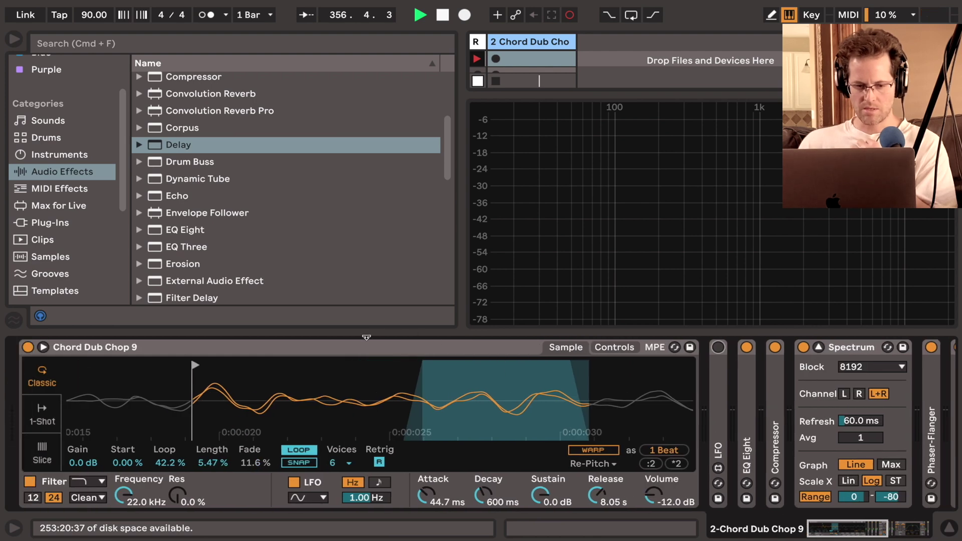
Delete the Chord Dub Chop 9 Simpler and its following devices, and replace the track with a fresh MIDI track
left_click(333, 353)
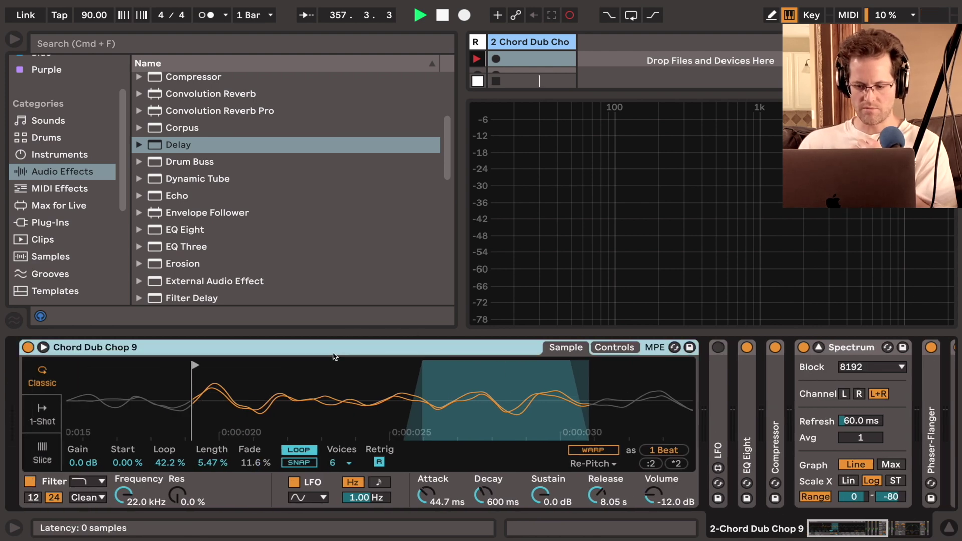
key("Delete")
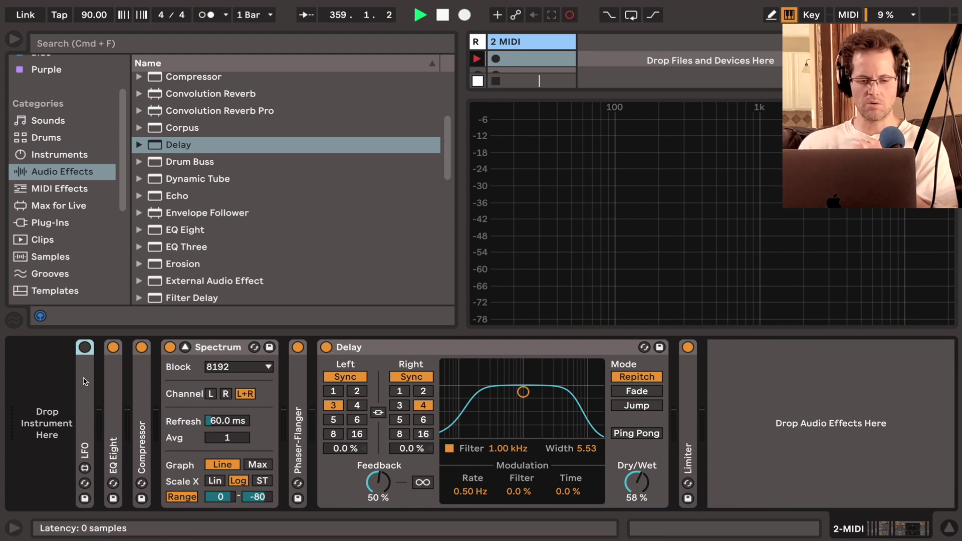
scroll(83, 381, "right", 3)
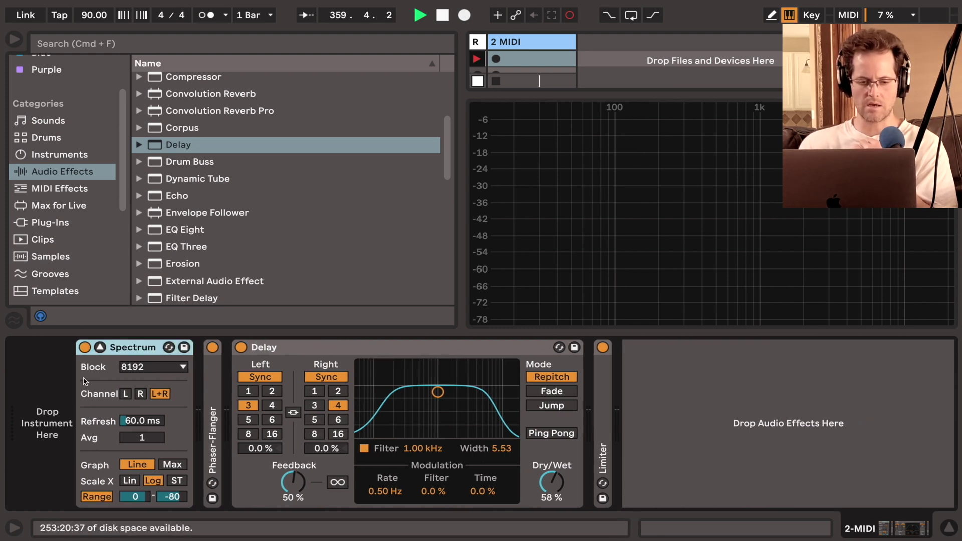
scroll(84, 381, "right", 2)
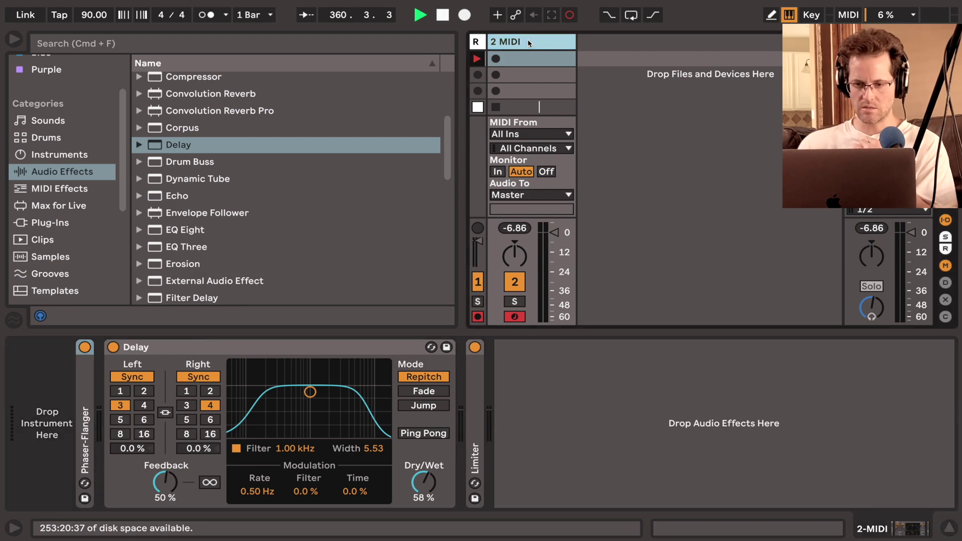
key("Delete")
left_click_drag(484, 44, 572, 53)
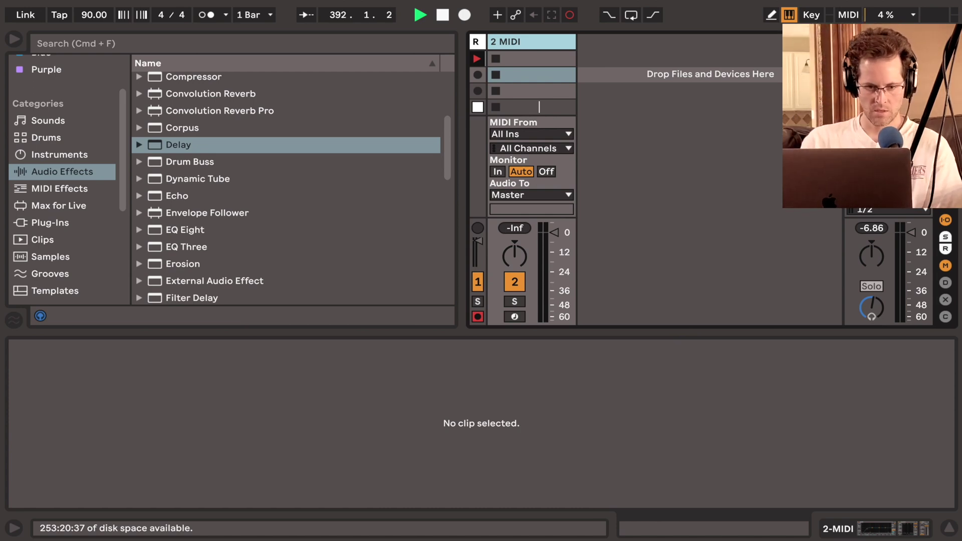
Load an empty Simpler from the Instruments onto the new MIDI track
left_click(75, 154)
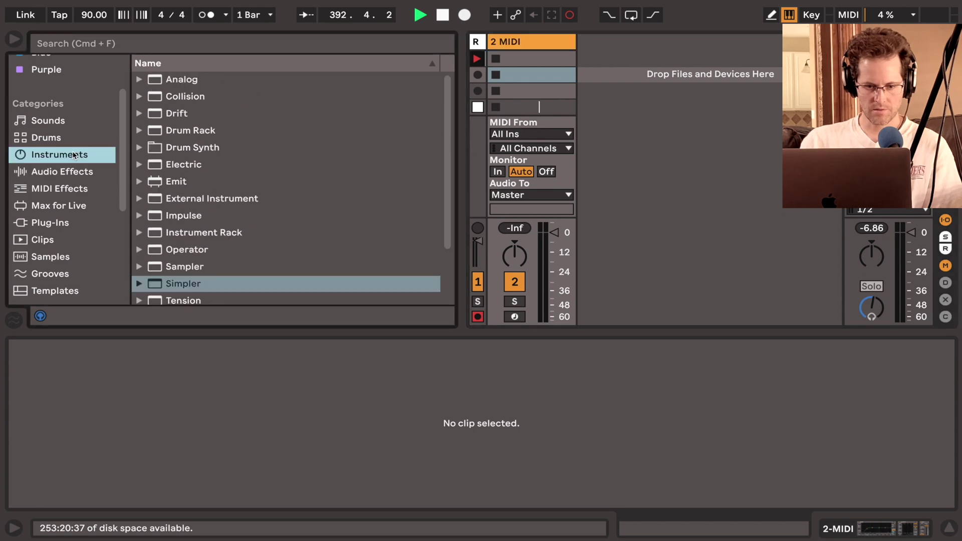
scroll(191, 207, "down", 3)
left_click_drag(184, 211, 518, 80)
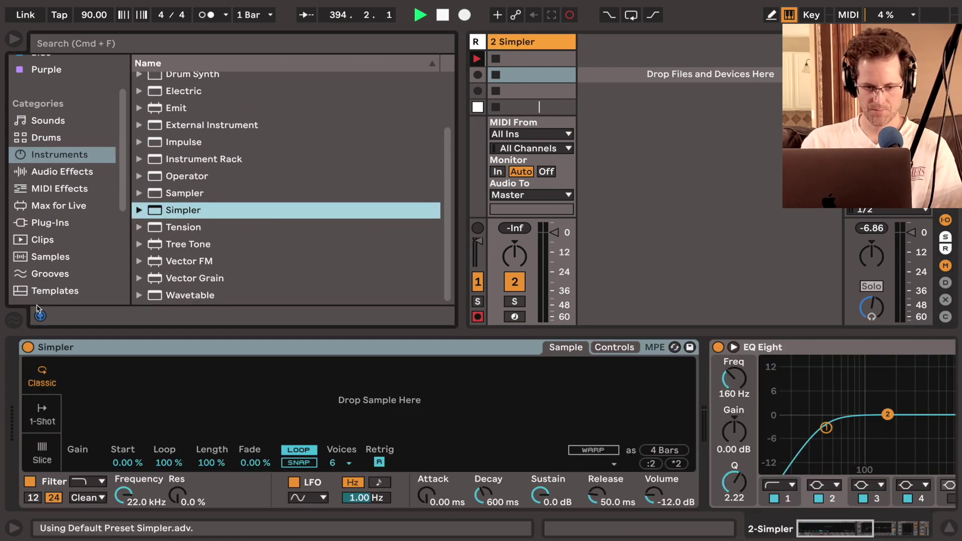
Preview Clap eClap.aif and Glitch Kick45.aif in the sample library and load Glitch Kick45.aif into the Simpler
left_click(50, 256)
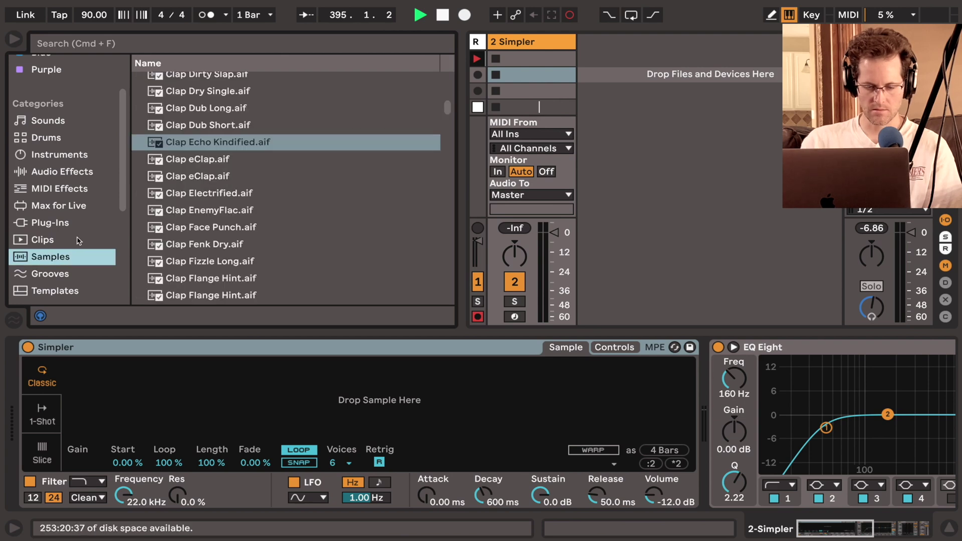
left_click(208, 162)
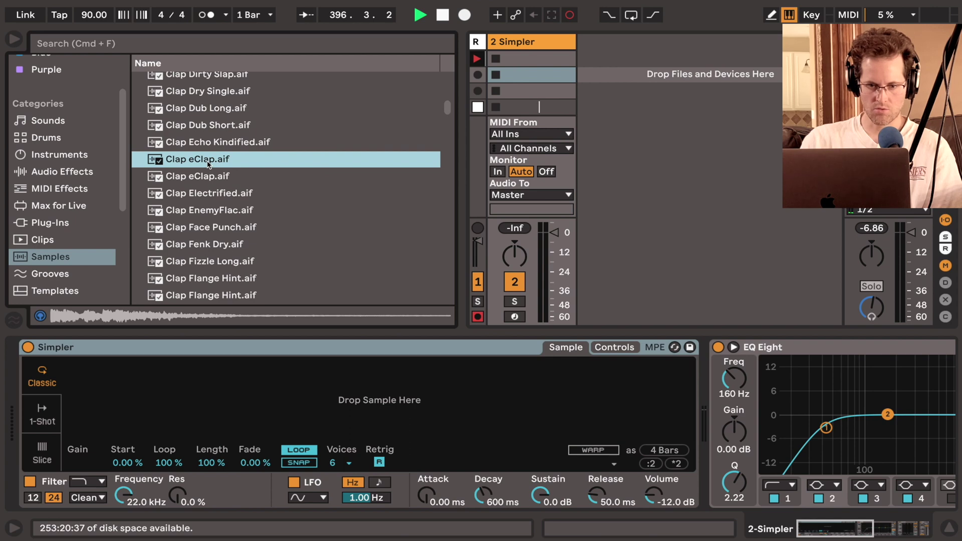
scroll(208, 162, "down", 20)
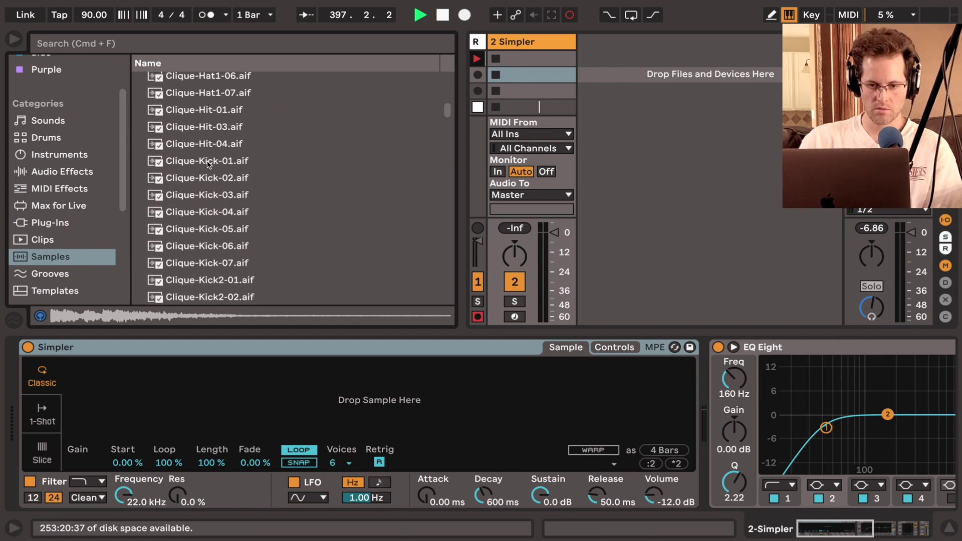
scroll(208, 162, "down", 20)
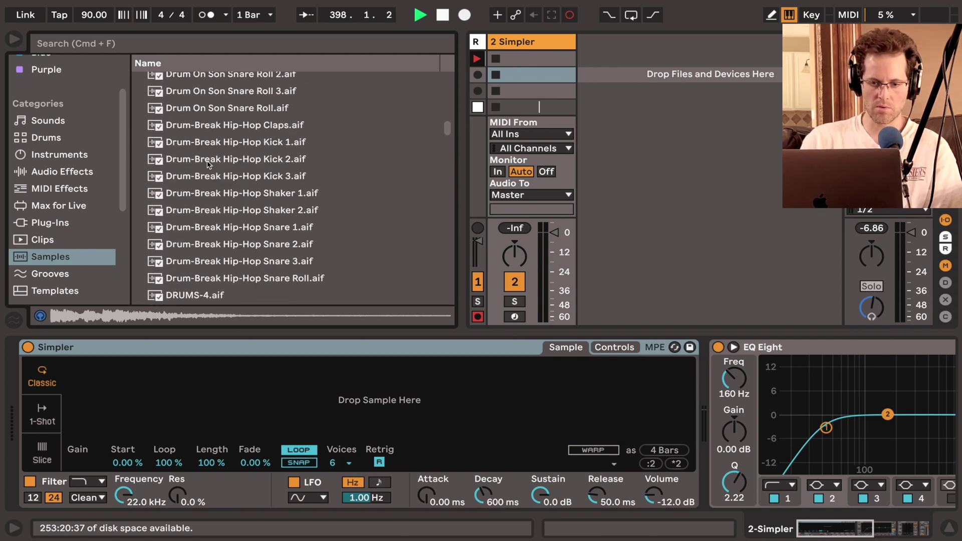
scroll(208, 163, "down", 20)
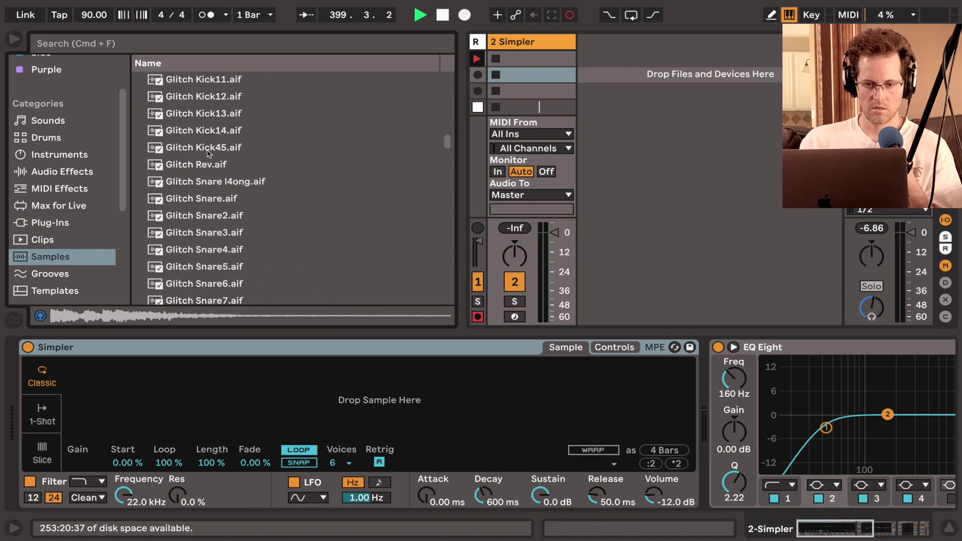
left_click(208, 149)
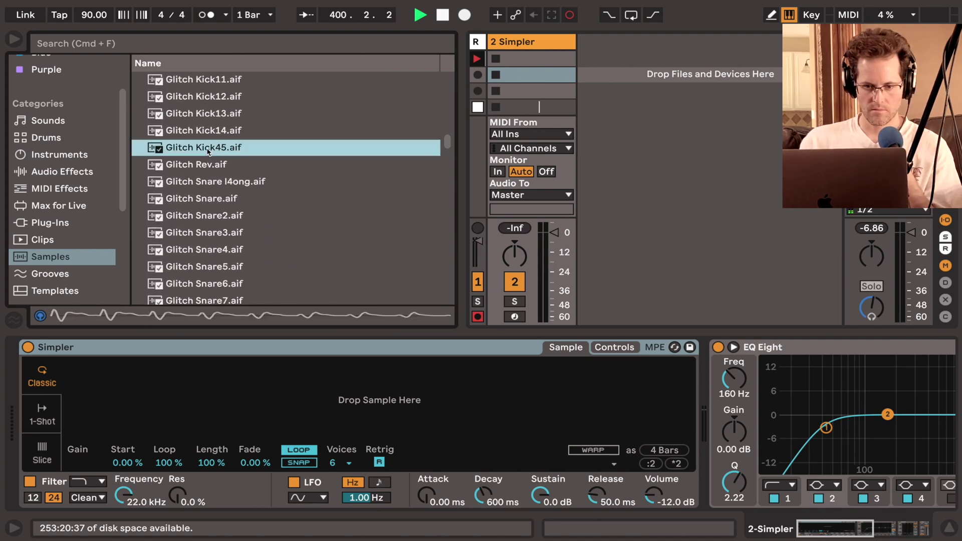
left_click_drag(208, 151, 173, 382)
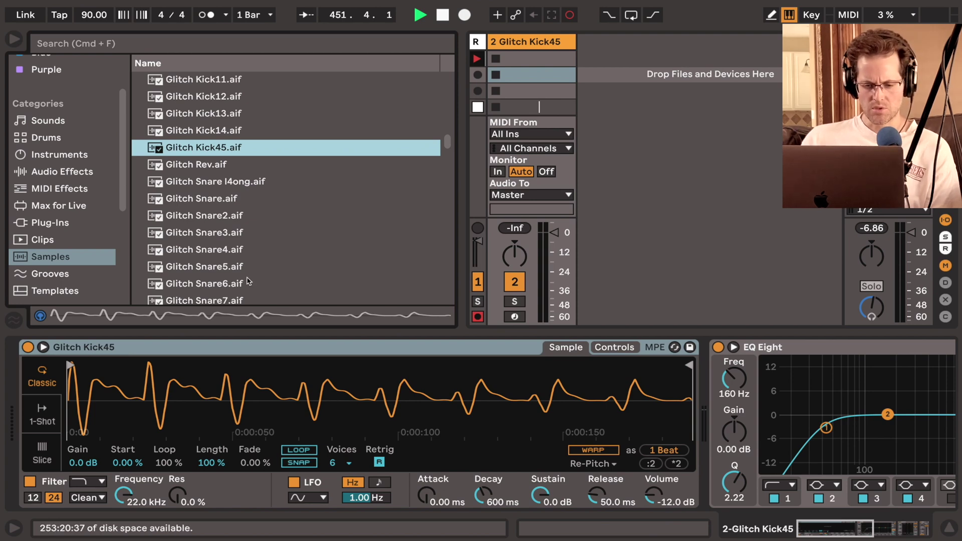
Arm the Glitch Kick45 track and audition the kick in Classic and 1-Shot modes
left_click(519, 319)
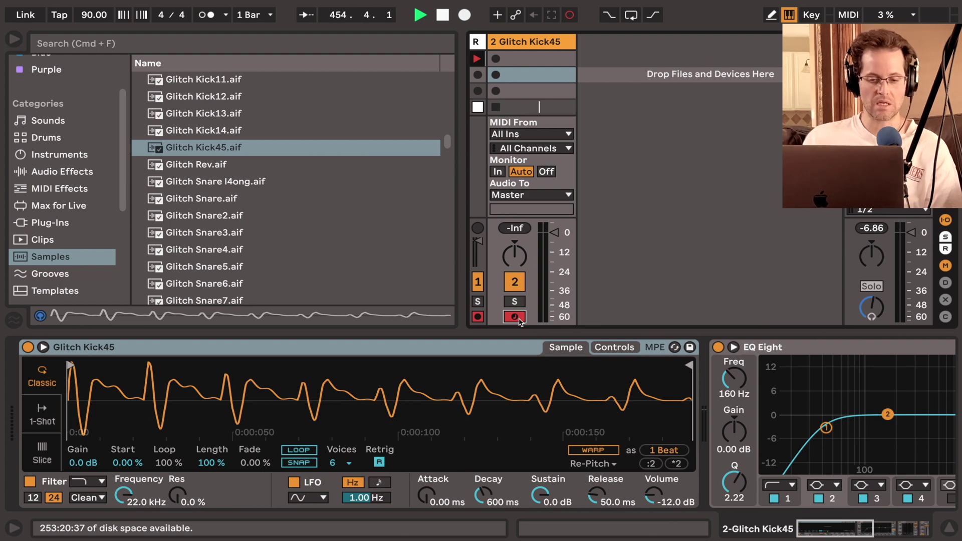
key("a")
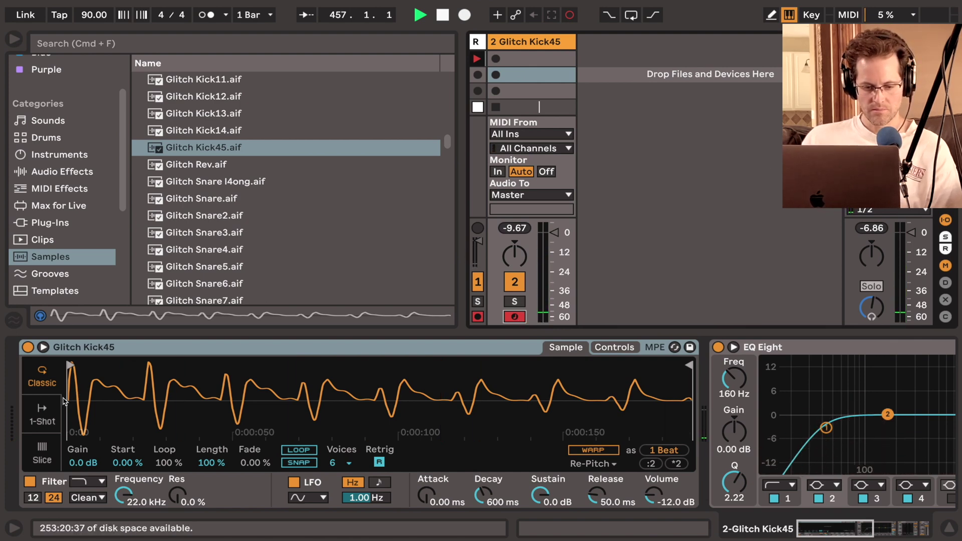
left_click(50, 412)
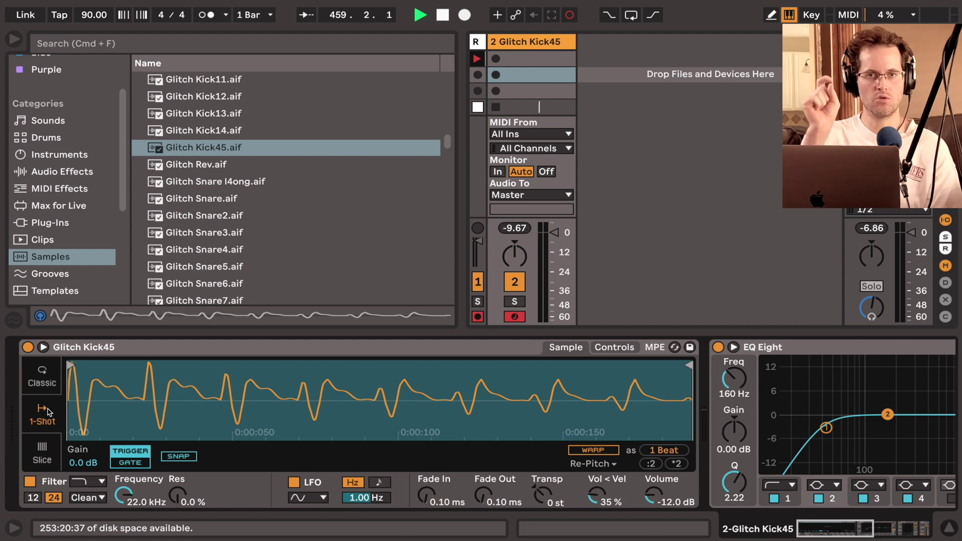
key("a")
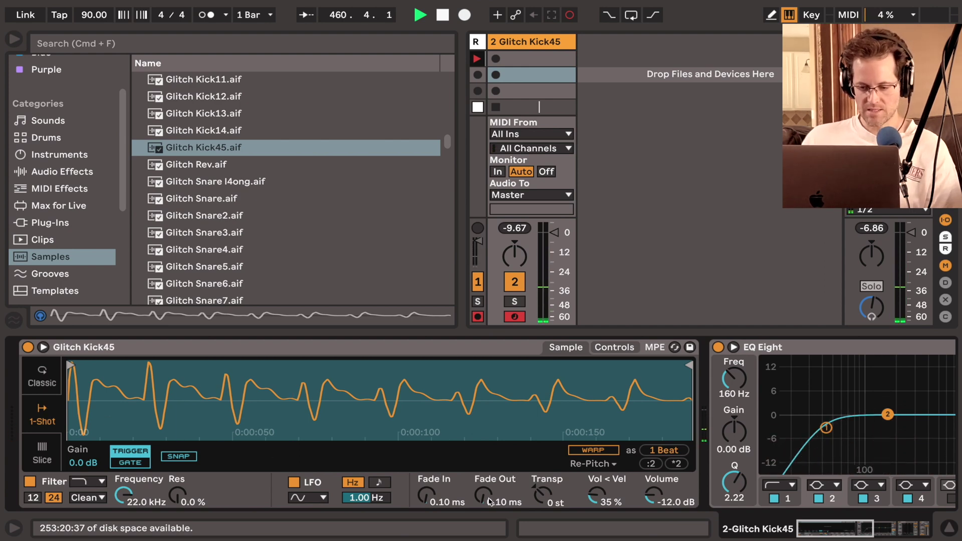
Try a longer Fade Out on the 1-Shot kick while playing notes, and set Fade Out to 0.00 ms
left_click_drag(482, 496, 483, 521)
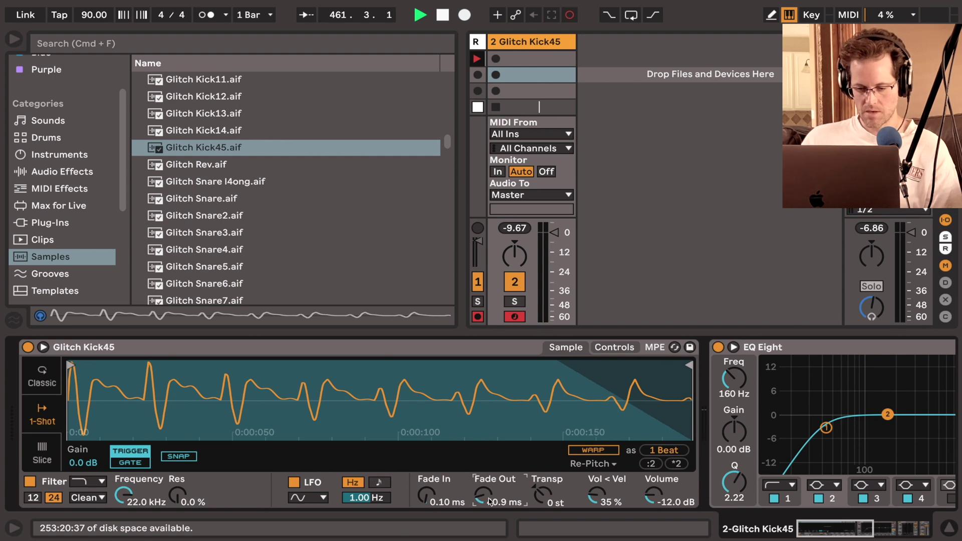
key("a")
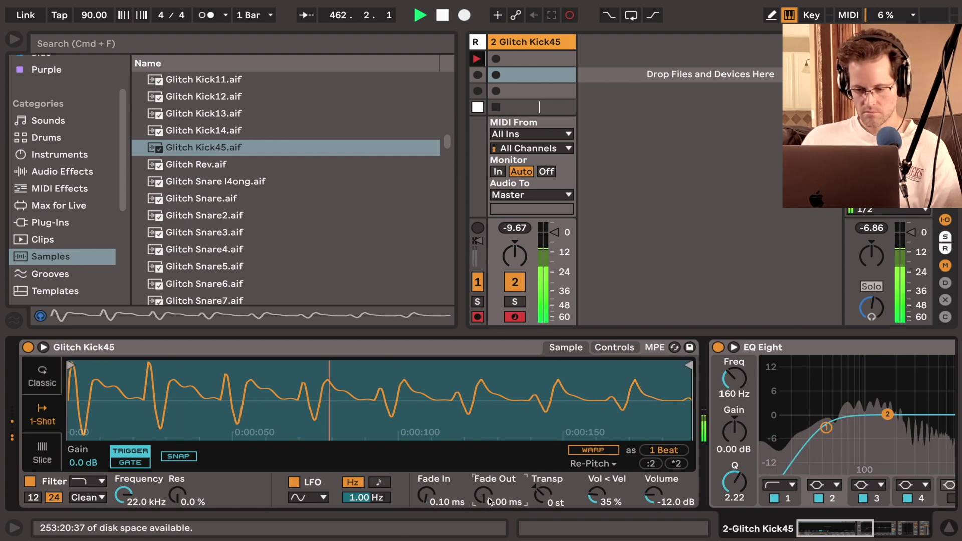
key("a")
mouse_move(482, 496)
left_mouse_down()
mouse_move(489, 481)
mouse_move(489, 501)
left_mouse_up()
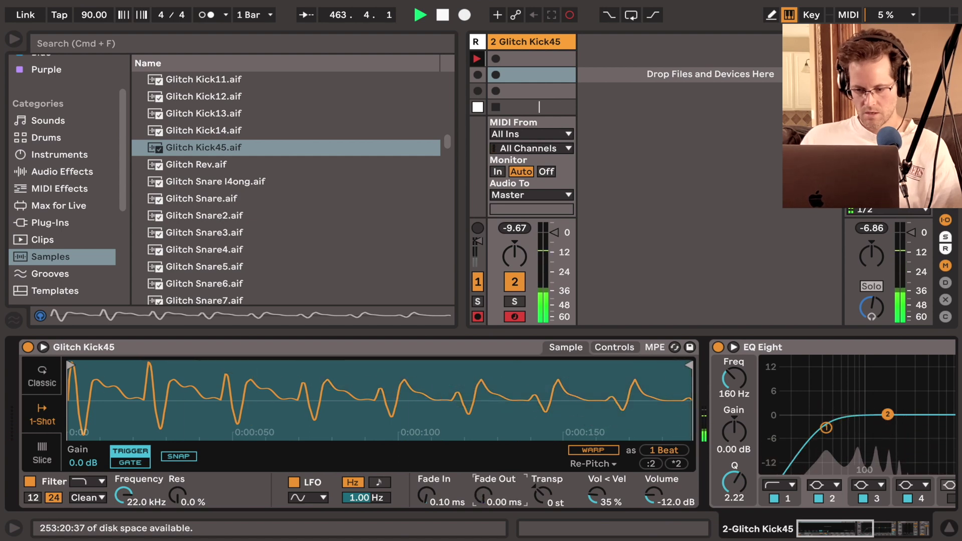
Examine the Simpler's envelope controls in 1-Shot mode, toggling the Pitch Envelope
left_click(621, 351)
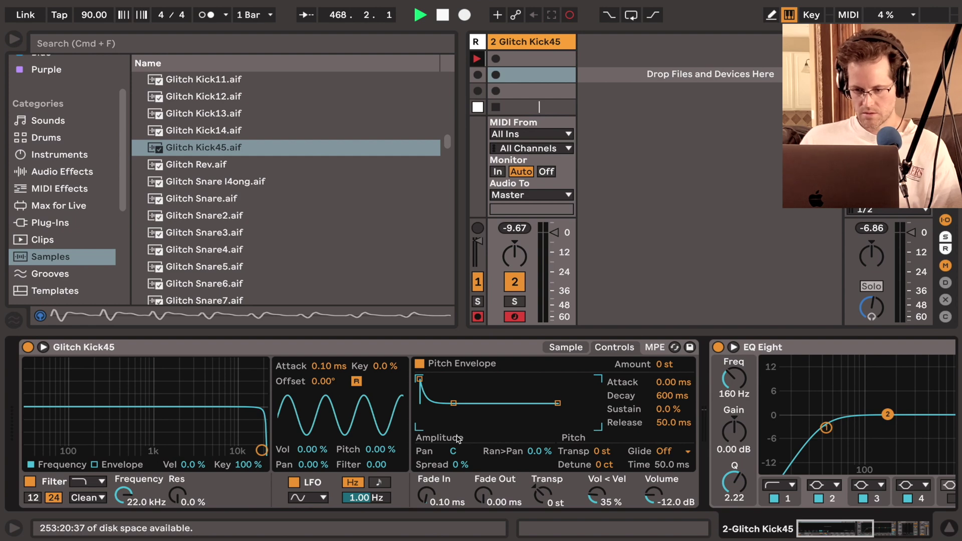
left_click(422, 363)
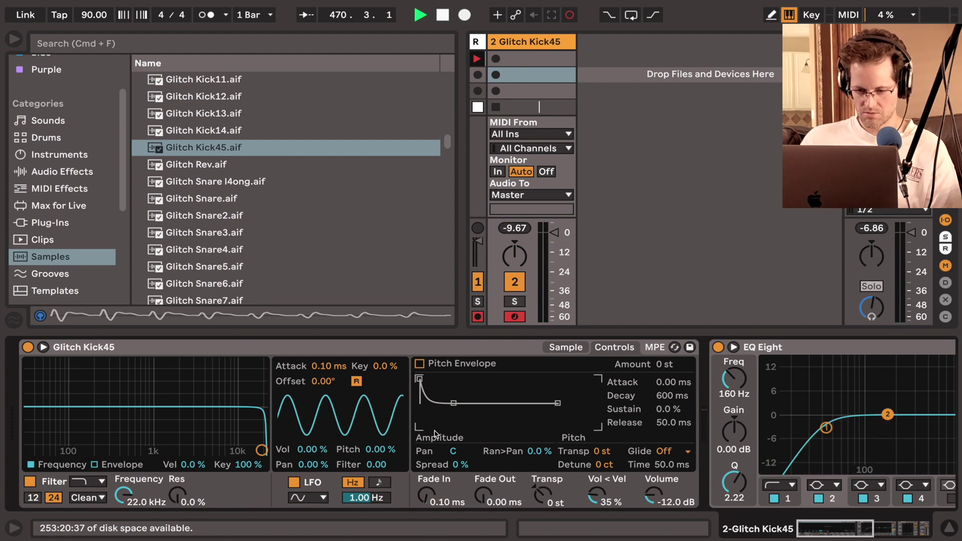
left_click(564, 347)
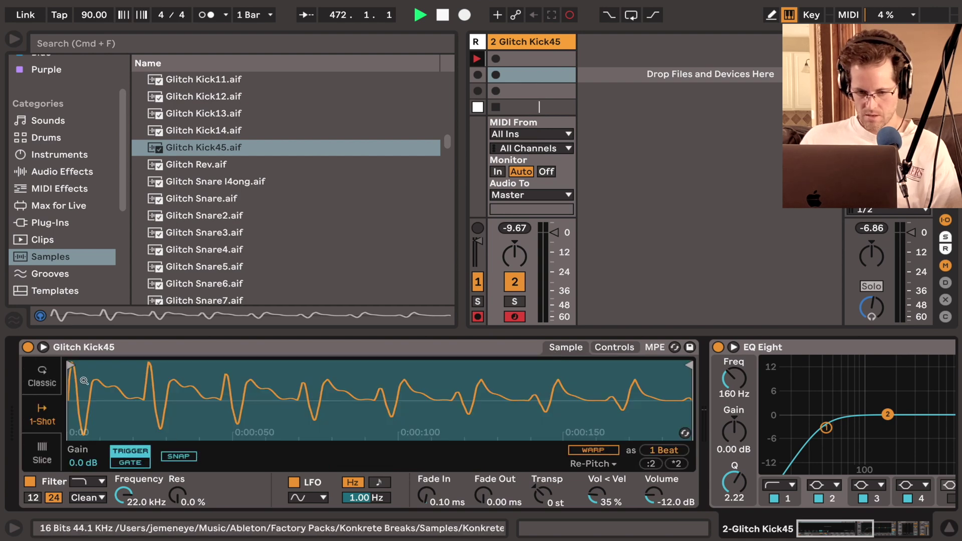
Return the Simpler to Classic mode and view its Amplitude and Pitch envelopes before going back to the sample display
left_click(43, 381)
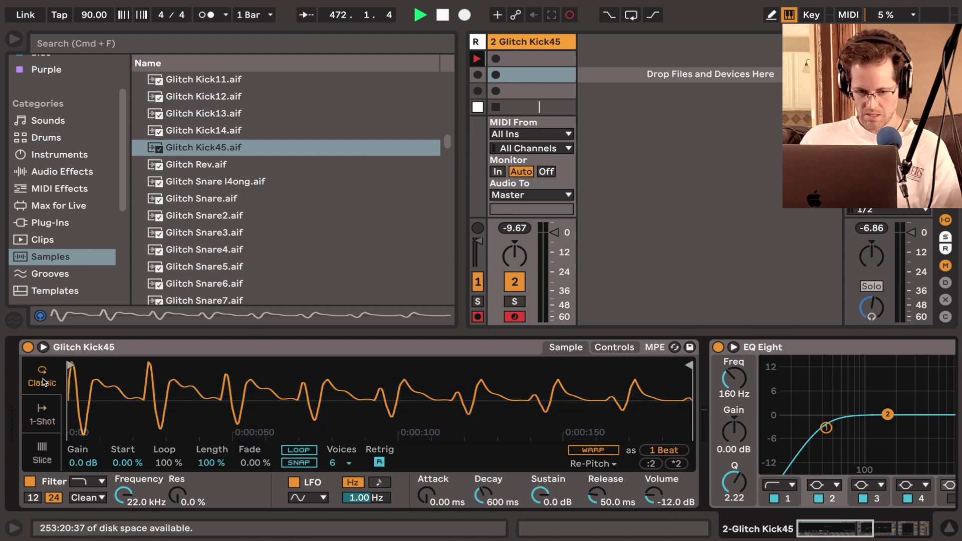
left_click(608, 349)
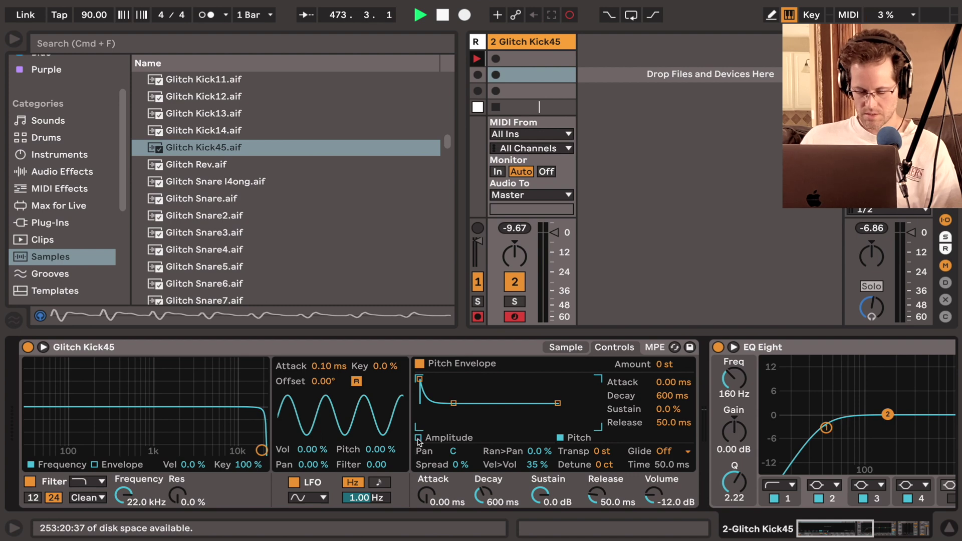
left_click(418, 438)
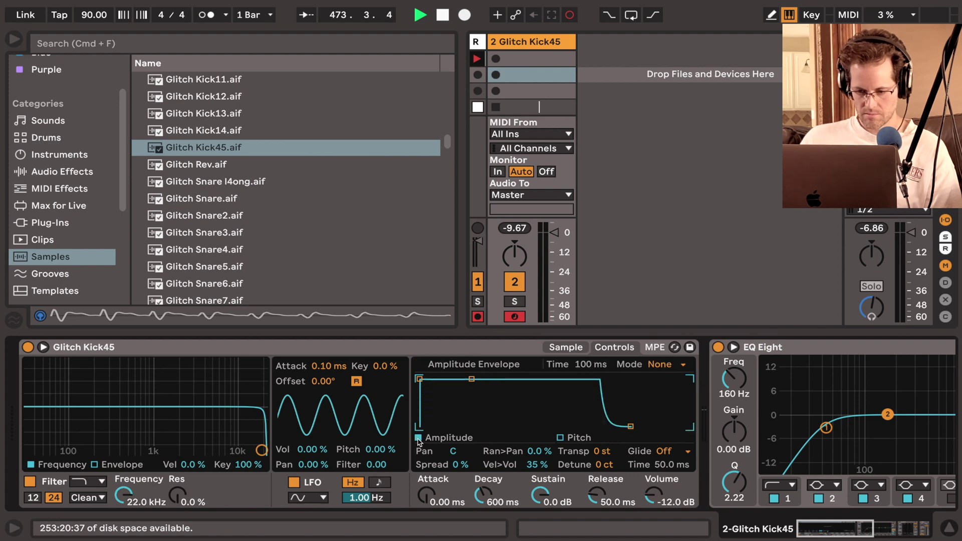
left_click(561, 438)
left_click(564, 348)
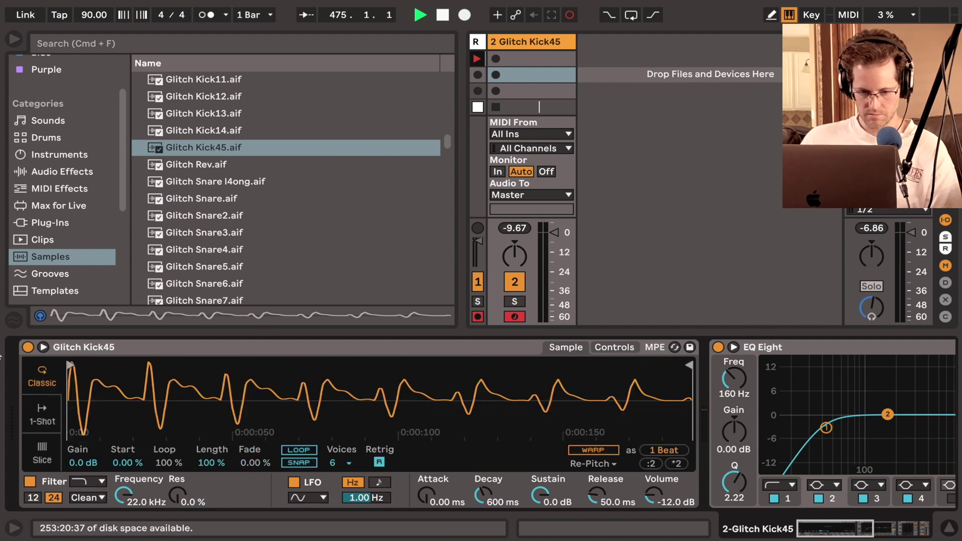
Compare the Simpler's envelope controls in 1-Shot and Classic modes, finishing in Classic mode
left_click(38, 415)
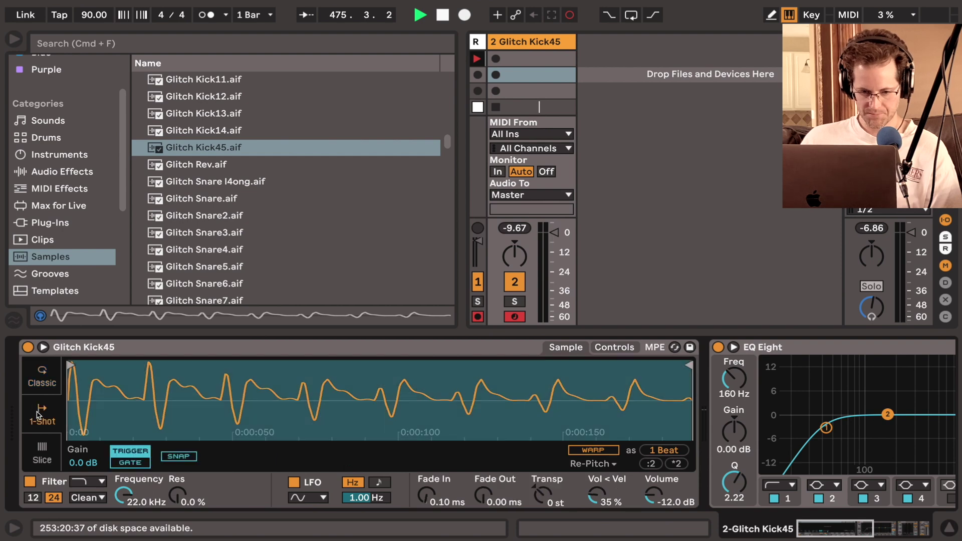
left_click(614, 347)
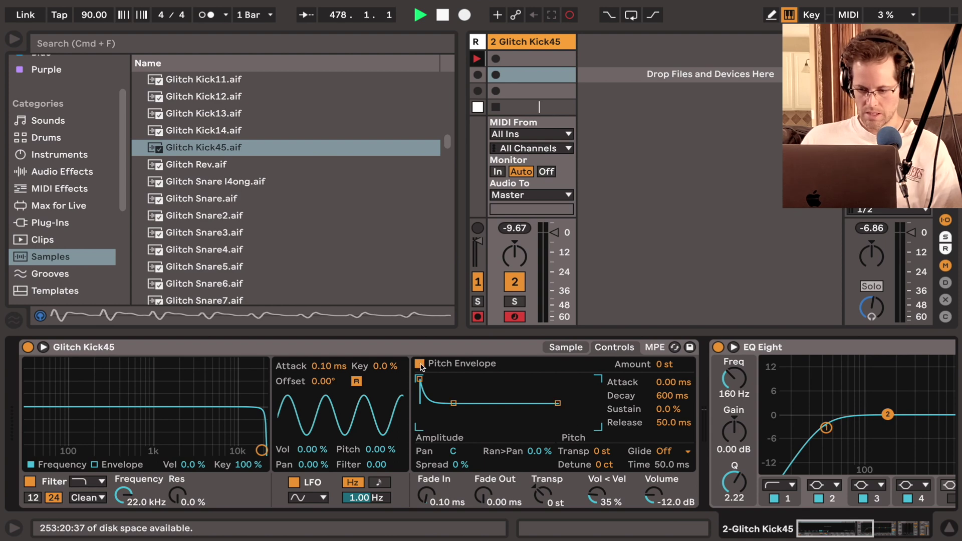
left_click(582, 347)
left_click(43, 374)
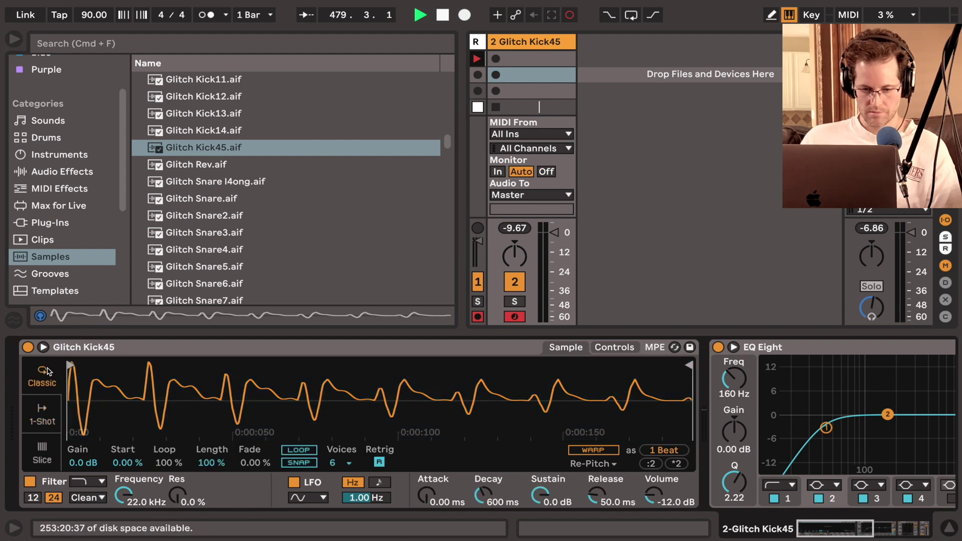
left_click(614, 347)
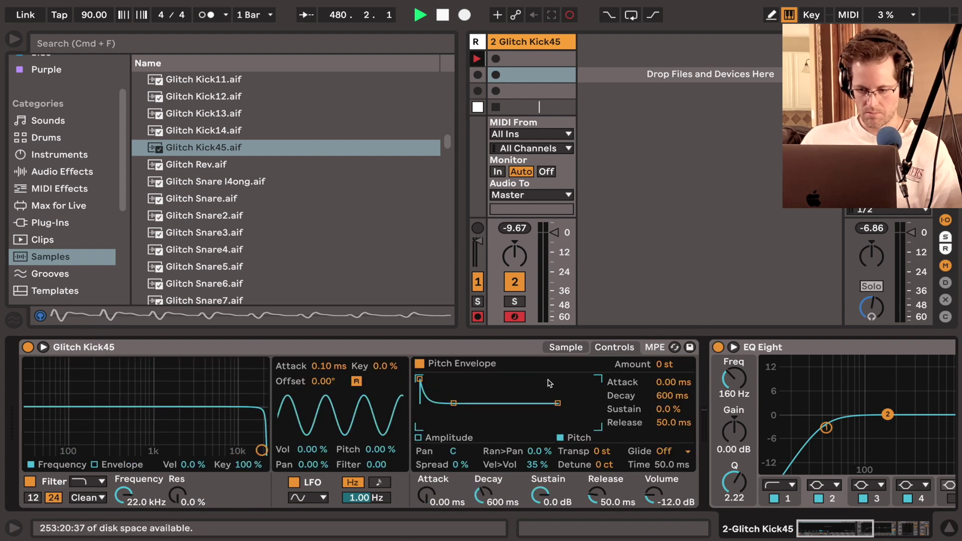
Shape the Simpler's Amplitude Envelope with Sustain at -inf dB and Decay at 7.00 s while auditioning notes
left_click(419, 437)
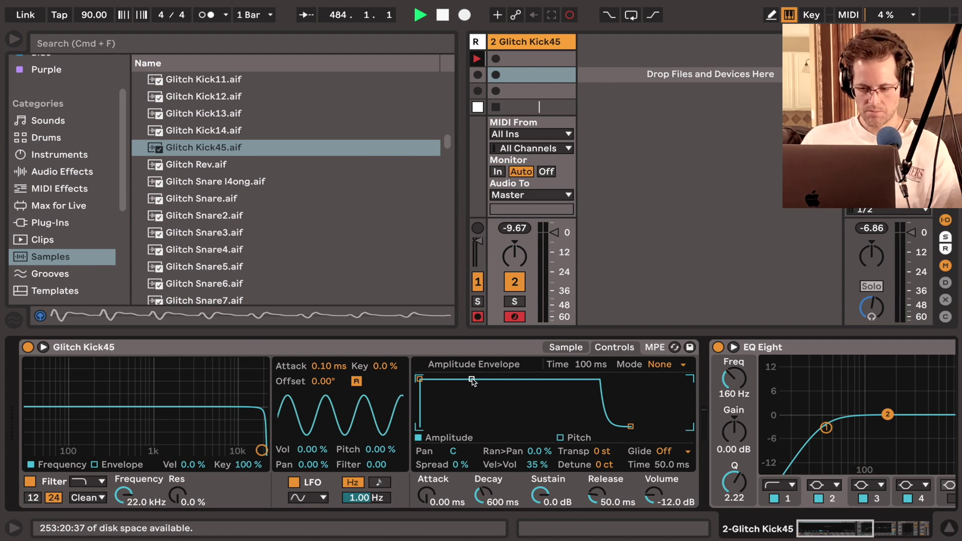
left_click_drag(472, 381, 439, 426)
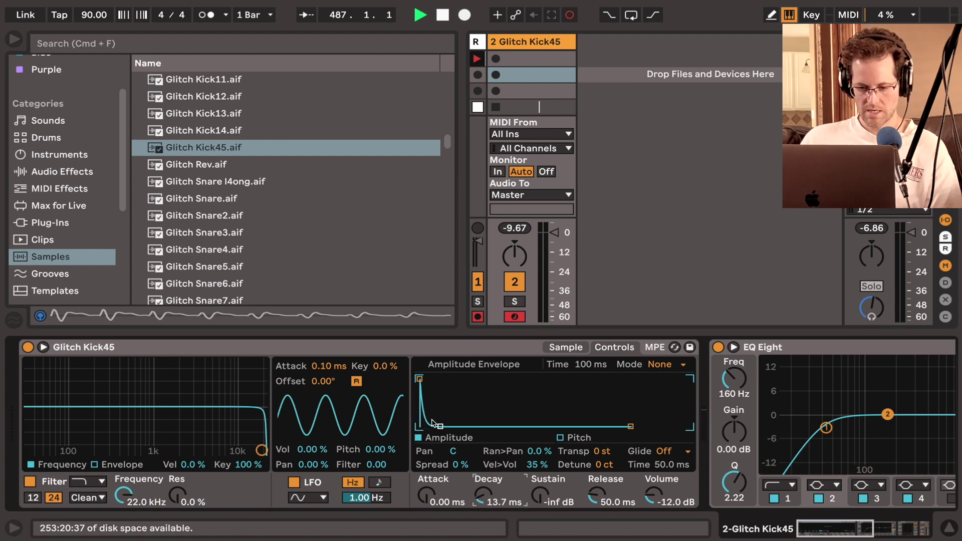
left_click_drag(440, 426, 445, 379)
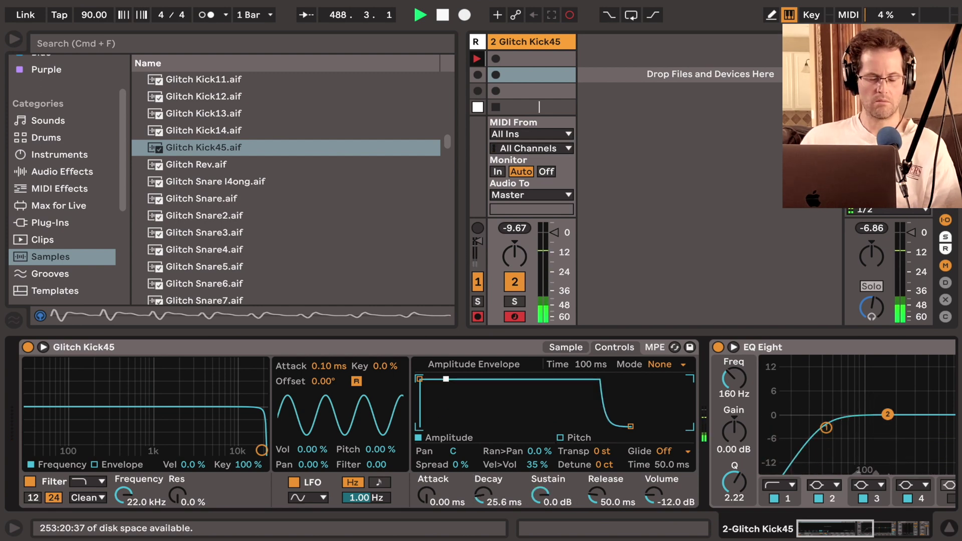
left_click_drag(445, 379, 465, 426)
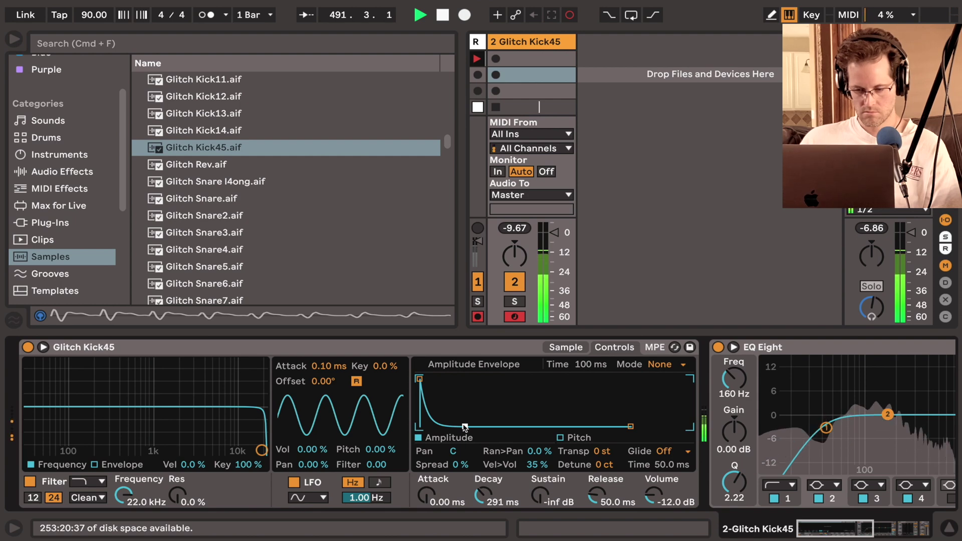
left_click_drag(465, 426, 492, 427)
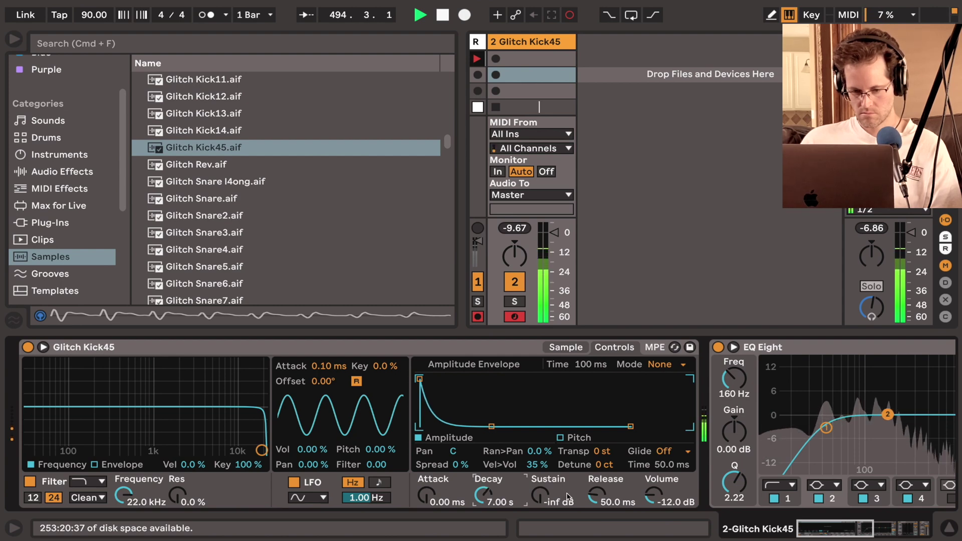
Set the Simpler's low-pass filter to 455 Hz with 46 % resonance and the amplitude Release to 3.08 s
left_click_drag(261, 450, 125, 417)
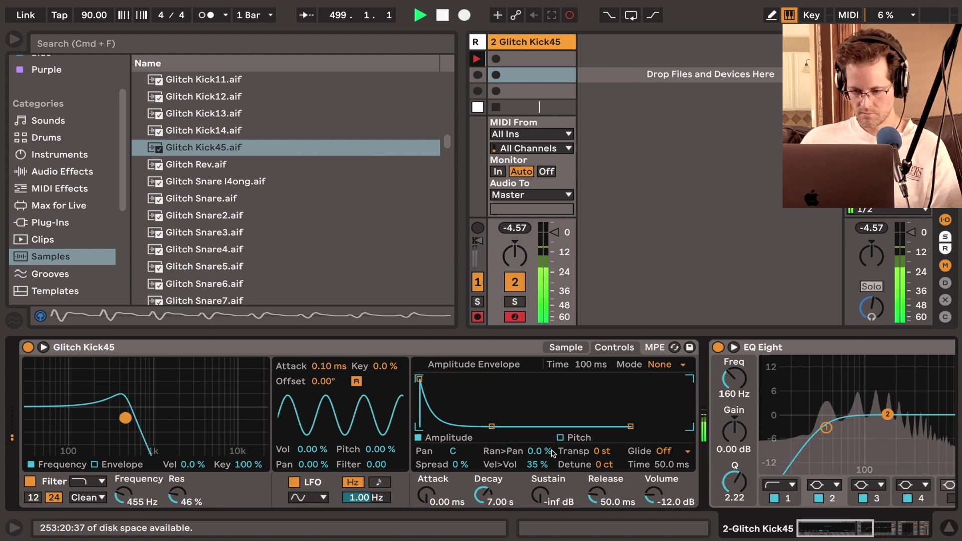
left_click_drag(596, 497, 547, 405)
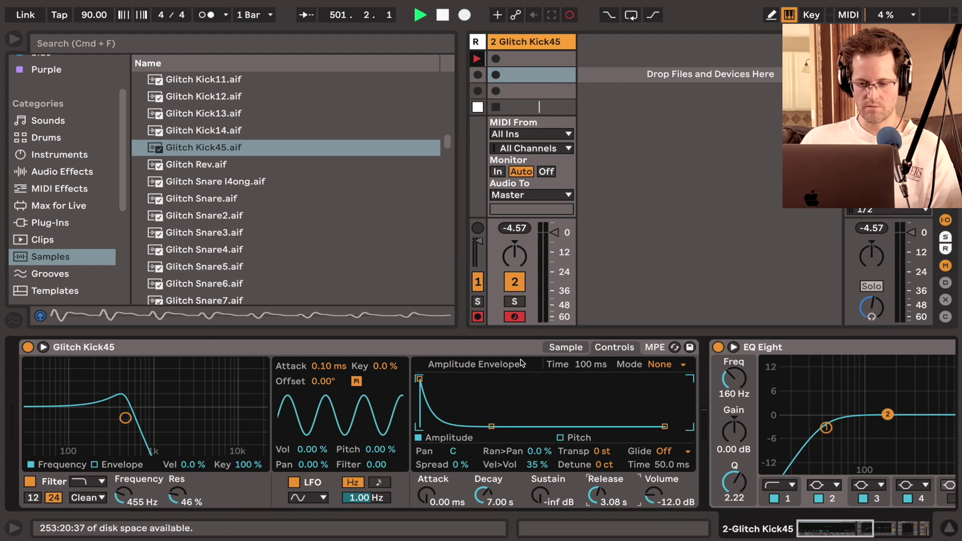
Enable looping for the kick sample, set Loop to 63.3 %, and play a note to hear it
left_click(578, 348)
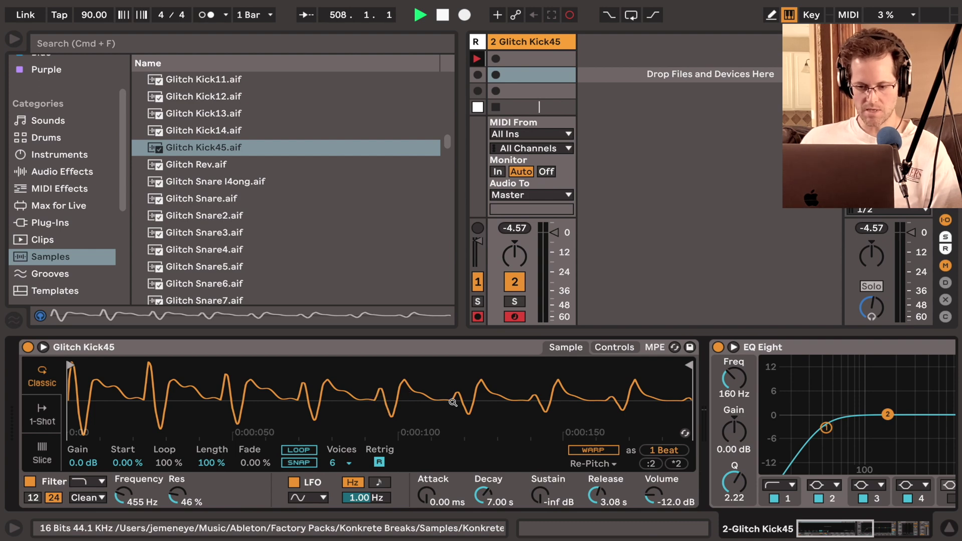
left_click(304, 452)
left_click(141, 465)
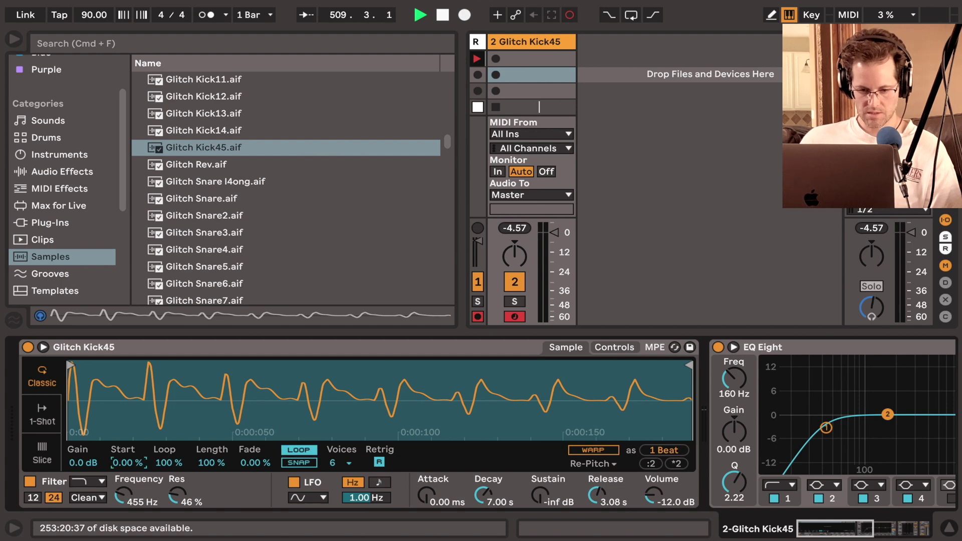
mouse_move(142, 464)
left_mouse_down()
mouse_move(142, 451)
mouse_move(142, 465)
left_mouse_up()
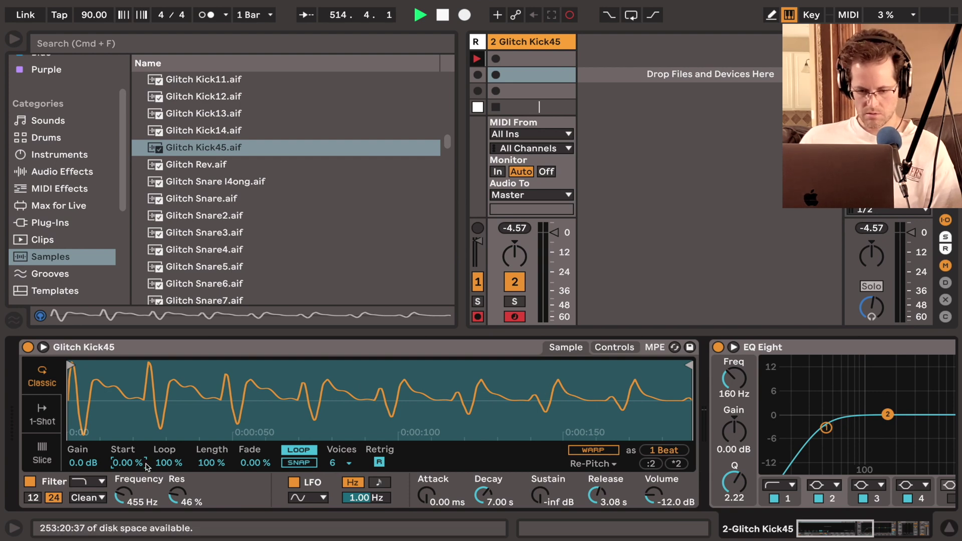
left_click_drag(129, 463, 168, 511)
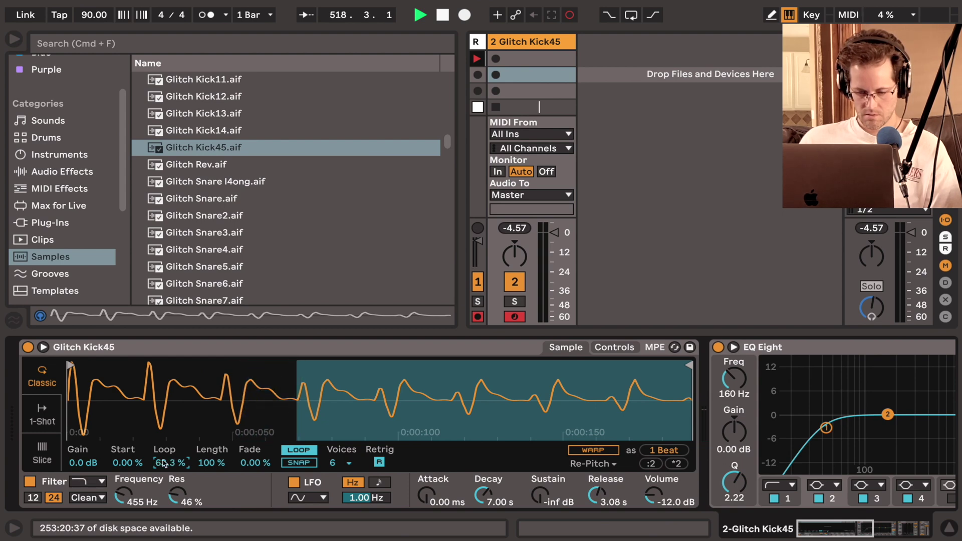
key("a")
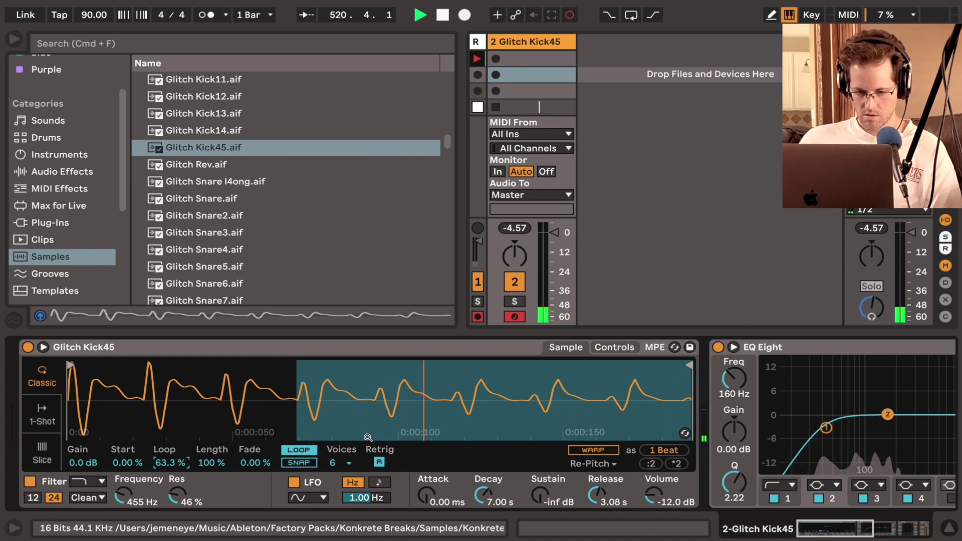
Try a shorter sample Length of 85.2 %, set it back to 100 %, and point out the Start, Loop and Length values
left_click_drag(682, 369, 589, 370)
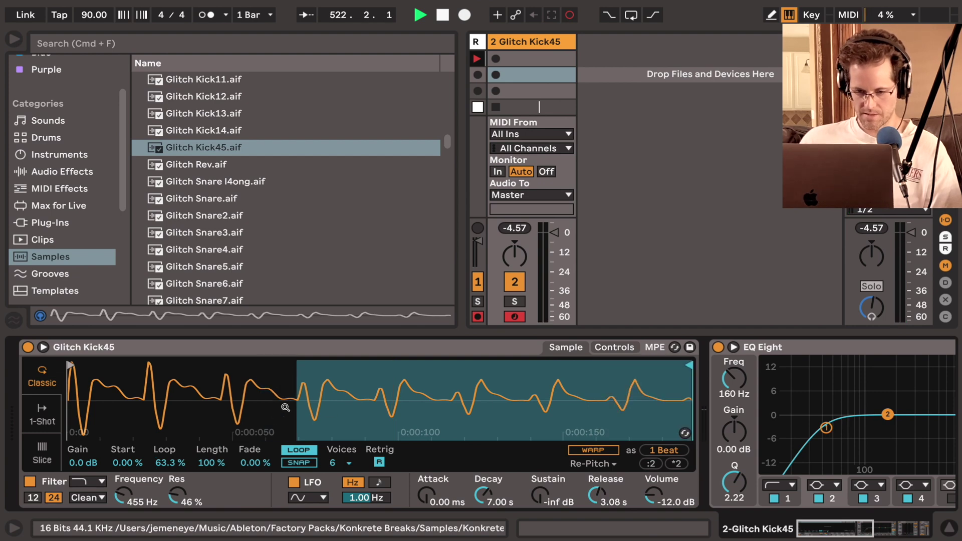
left_click_drag(213, 464, 213, 473)
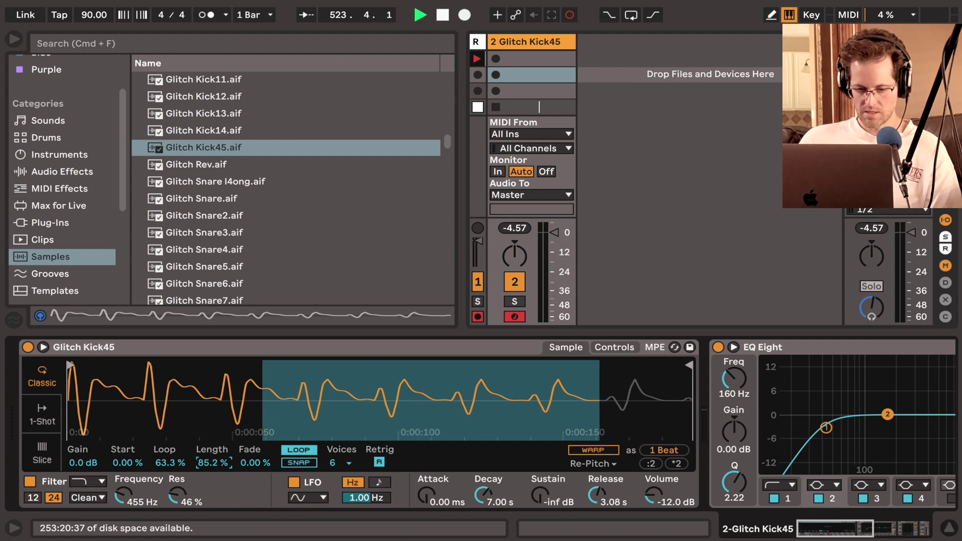
left_click_drag(213, 473, 213, 461)
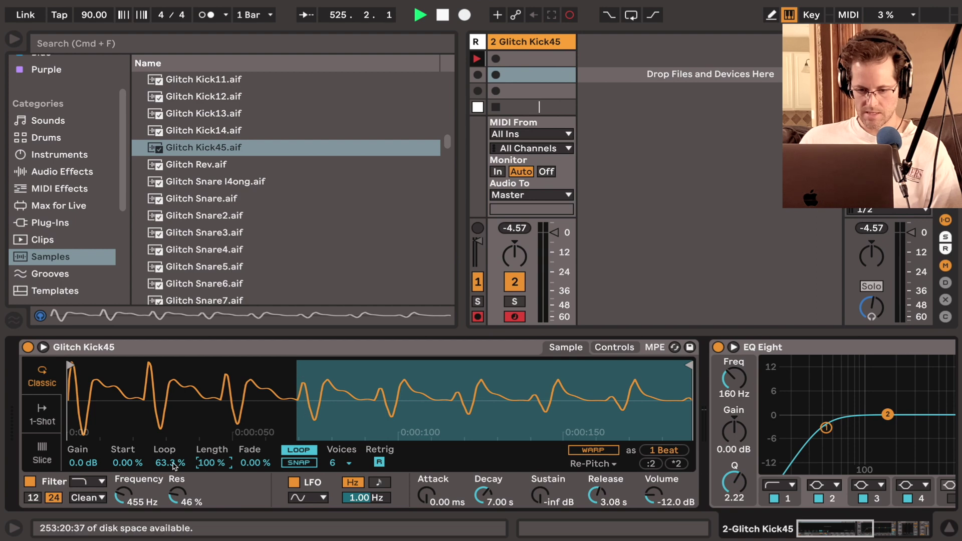
left_click_drag(129, 462, 129, 462)
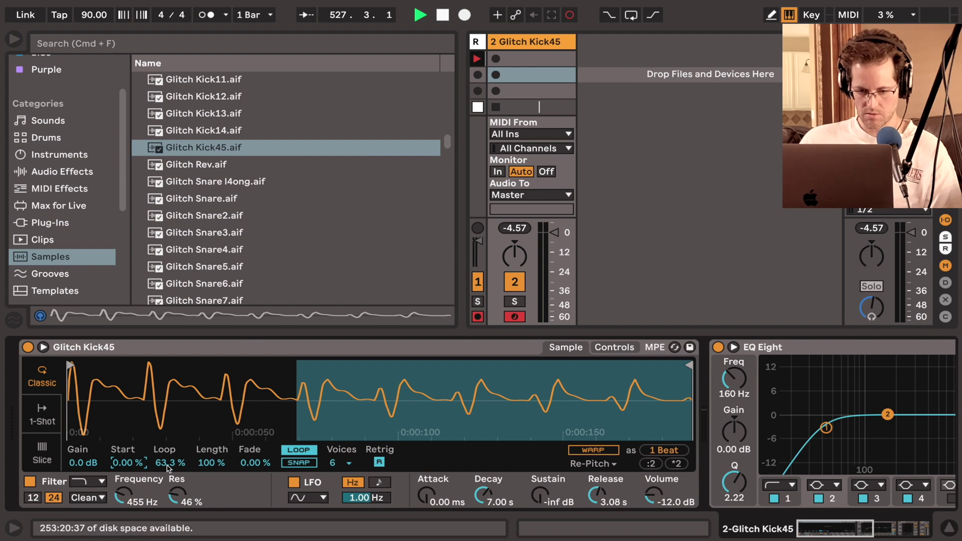
left_click_drag(167, 466, 167, 463)
left_click(203, 466)
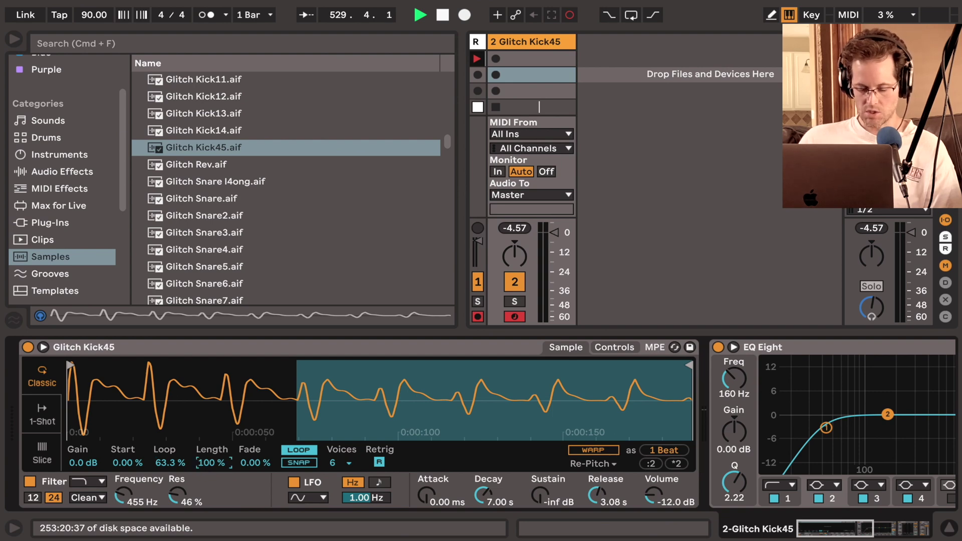
mouse_move(211, 463)
left_mouse_down()
mouse_move(211, 492)
mouse_move(204, 467)
left_mouse_up()
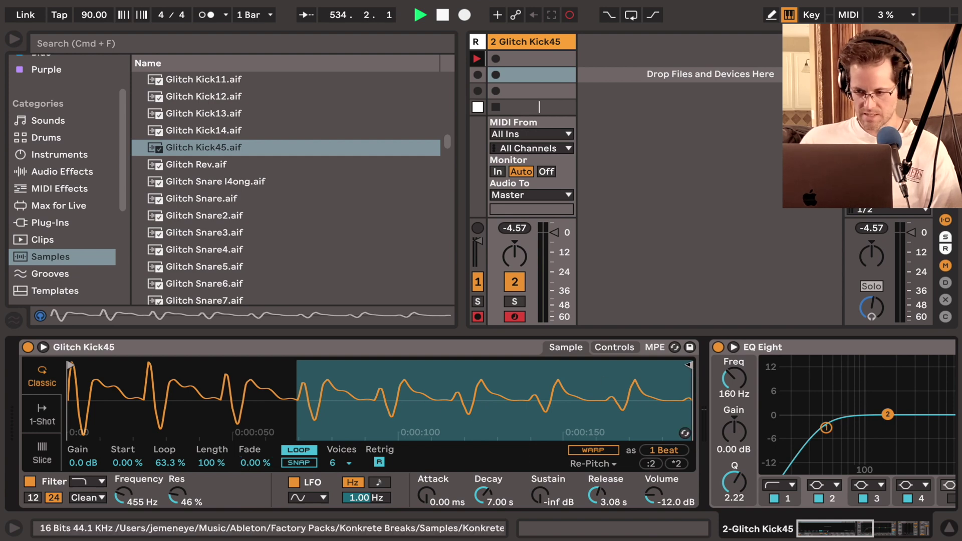
Move the sample end marker to the end of the fourth waveform cycle and set Loop to 25.0 % to isolate one cycle
left_click_drag(690, 410, 373, 410)
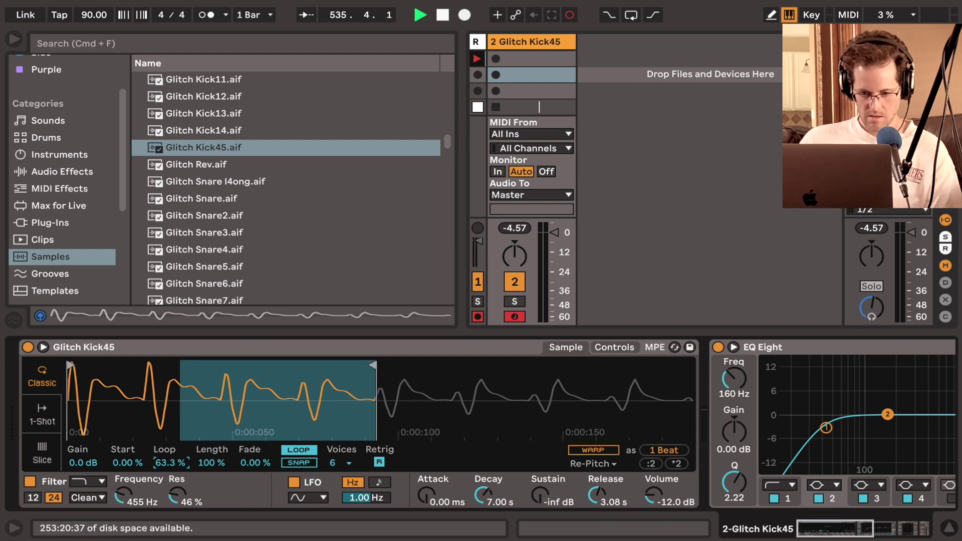
left_click_drag(165, 465, 165, 491)
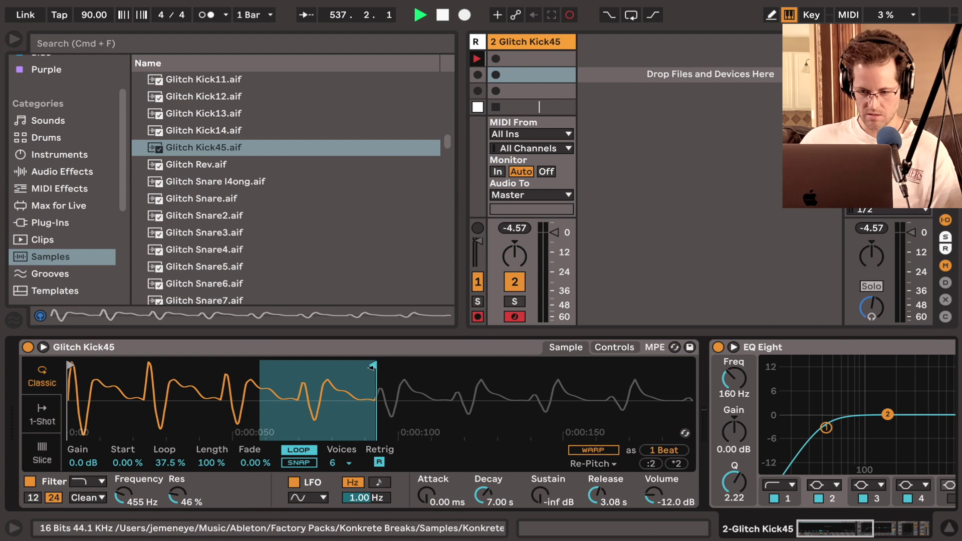
left_click_drag(370, 368, 367, 367)
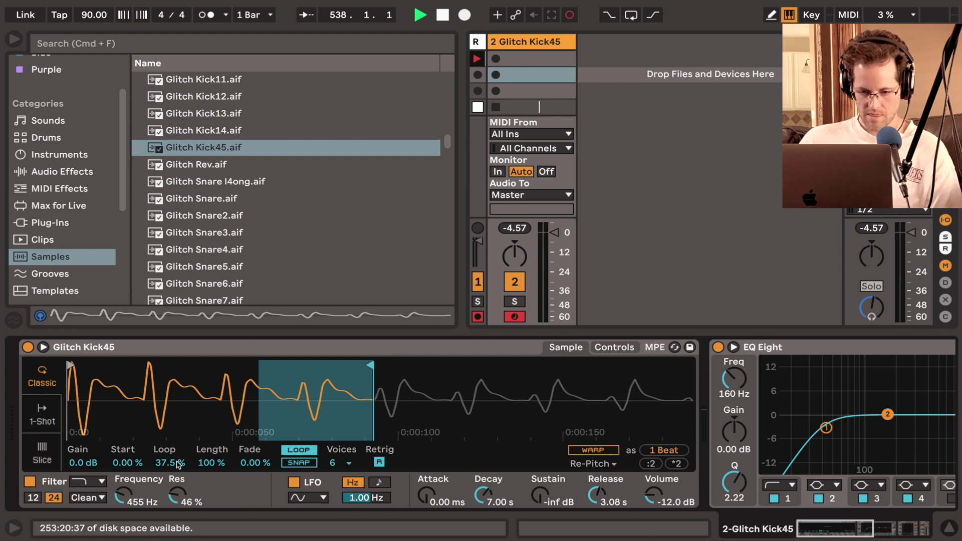
left_click_drag(170, 462, 170, 476)
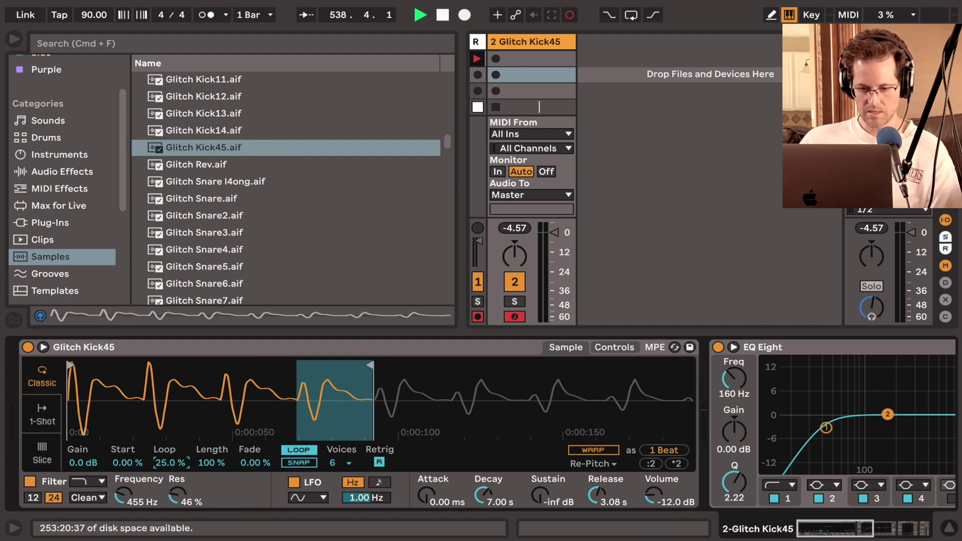
scroll(322, 394, "up", 3)
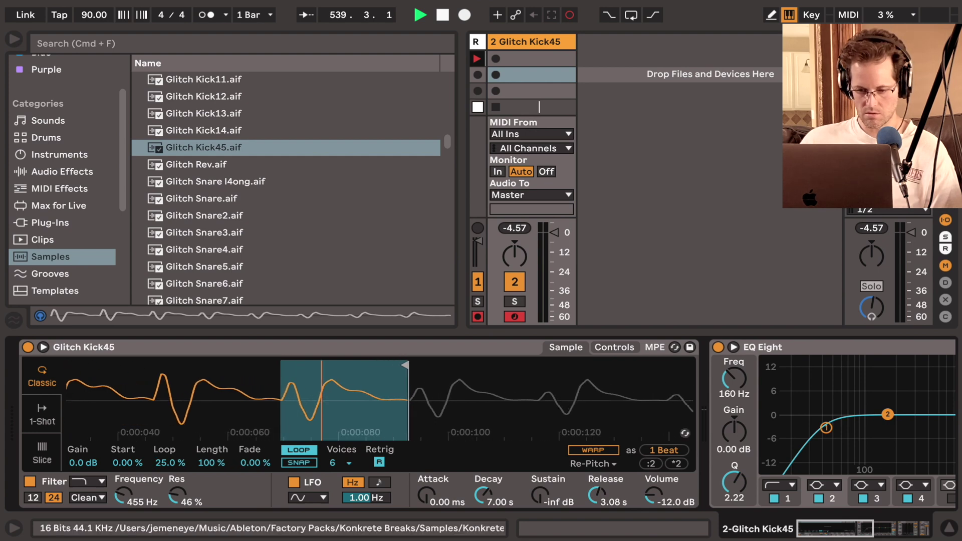
scroll(322, 393, "down", 2)
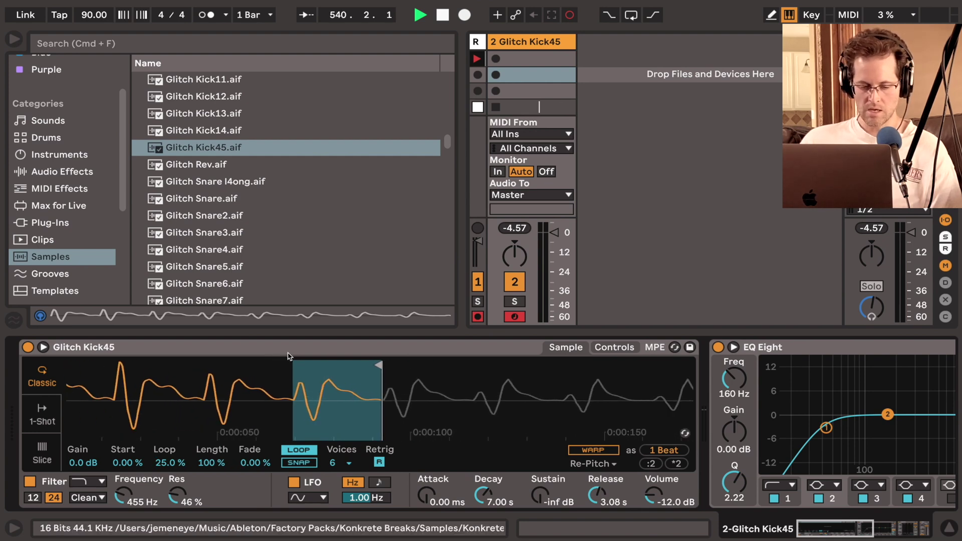
Add a Spectrum analyzer after the Limiter on the Glitch Kick45 track and enlarge its expanded frequency display
left_click(83, 171)
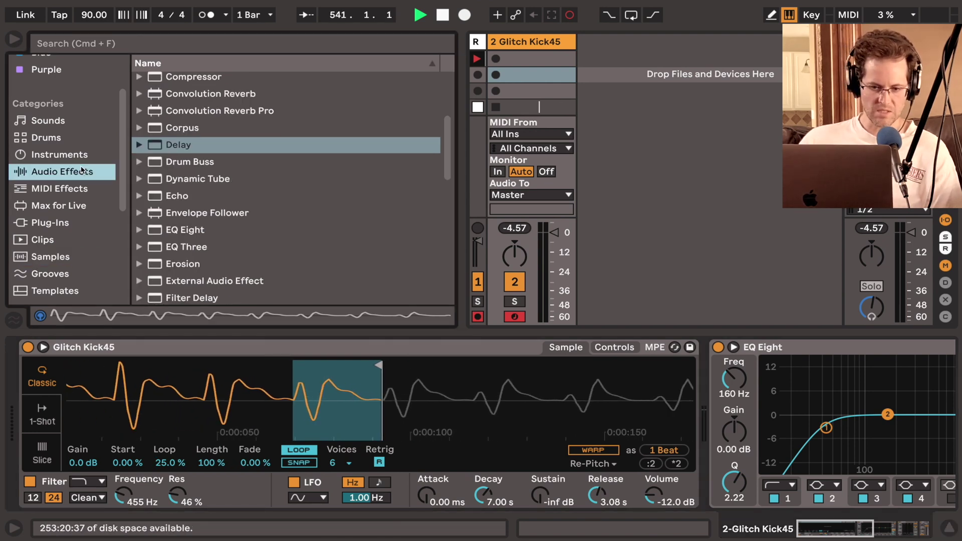
scroll(180, 192, "down", 3)
scroll(179, 192, "down", 3)
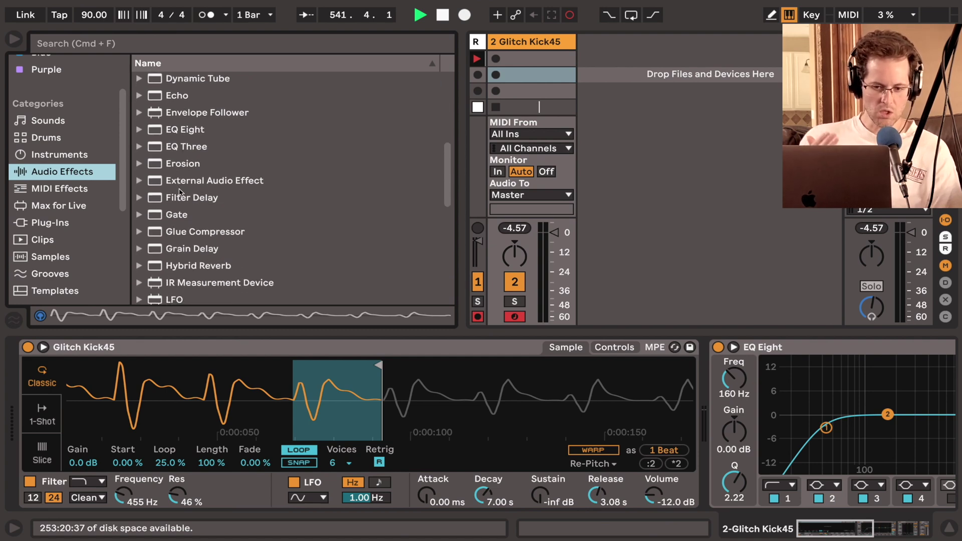
scroll(179, 192, "down", 15)
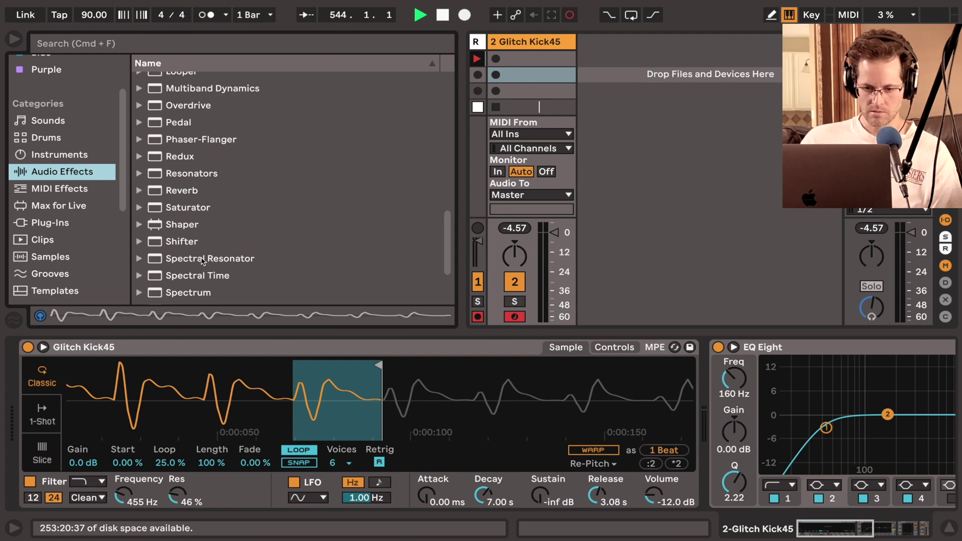
scroll(202, 260, "down", 2)
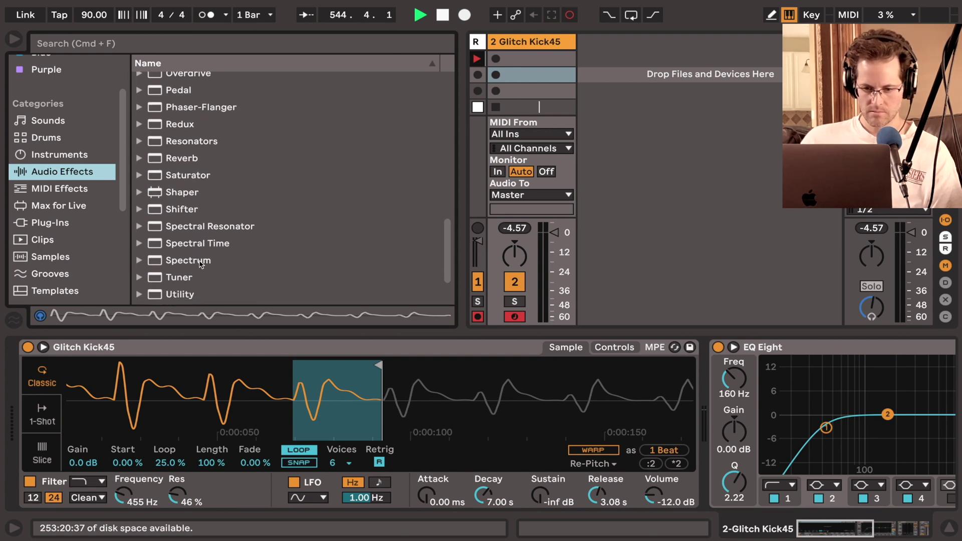
double_click(200, 264)
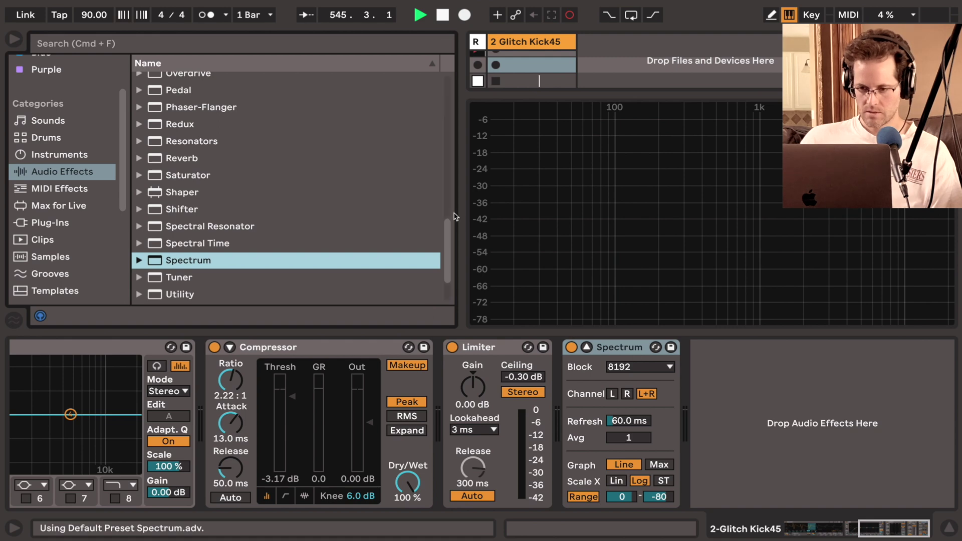
left_click_drag(462, 202, 311, 207)
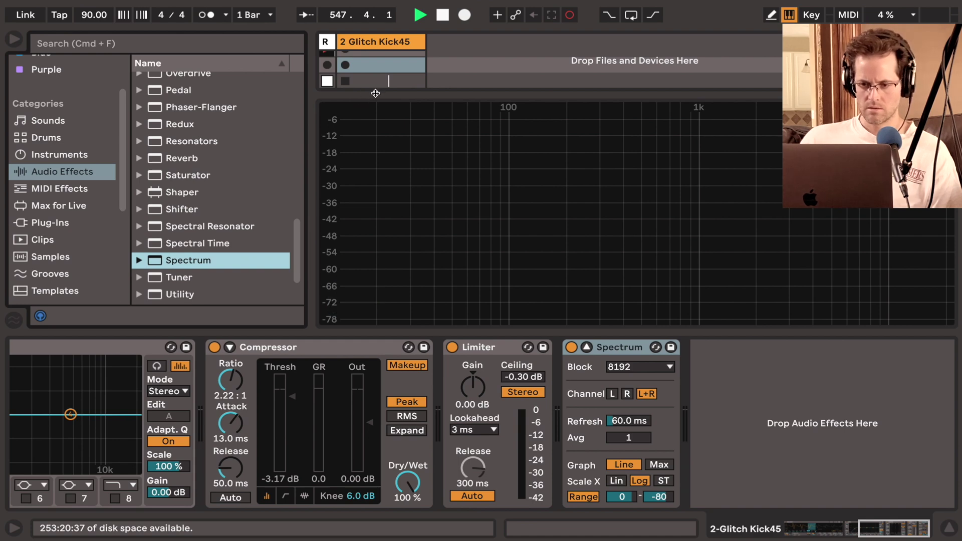
left_click_drag(374, 93, 371, 70)
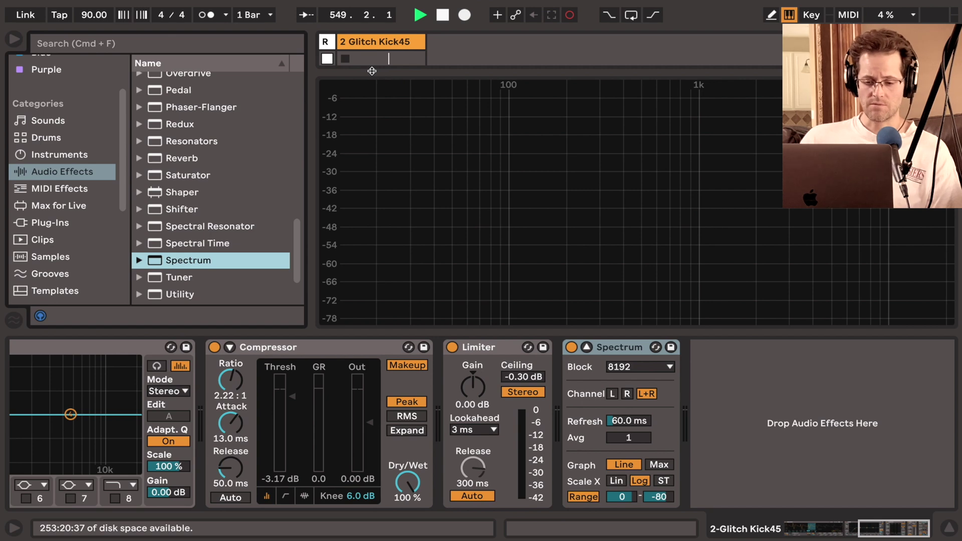
Collapse the EQ Eight, Compressor and Limiter devices and bring the kick waveform into view from its start
double_click(322, 346)
scroll(322, 347, "left", 5)
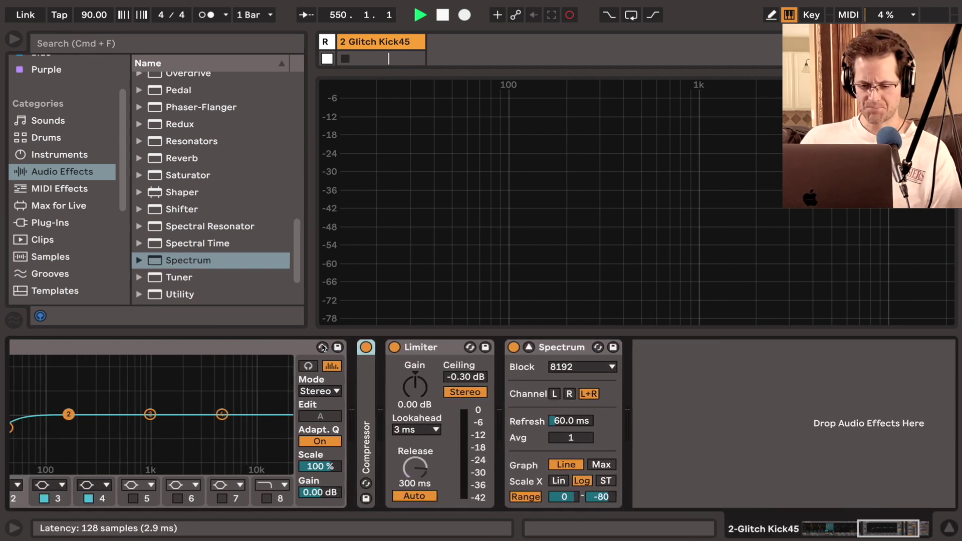
scroll(322, 347, "right", 5)
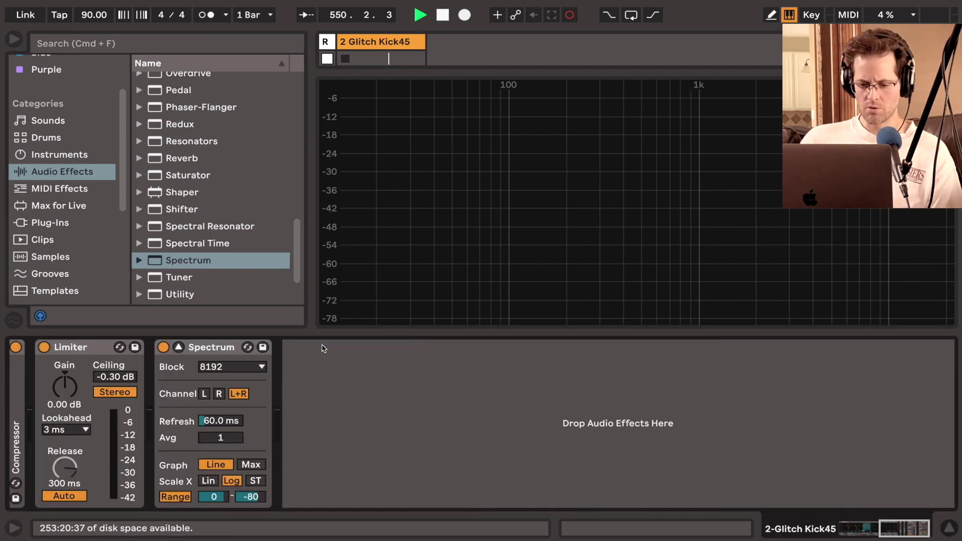
double_click(81, 349)
scroll(81, 350, "left", 5)
scroll(82, 349, "left", 8)
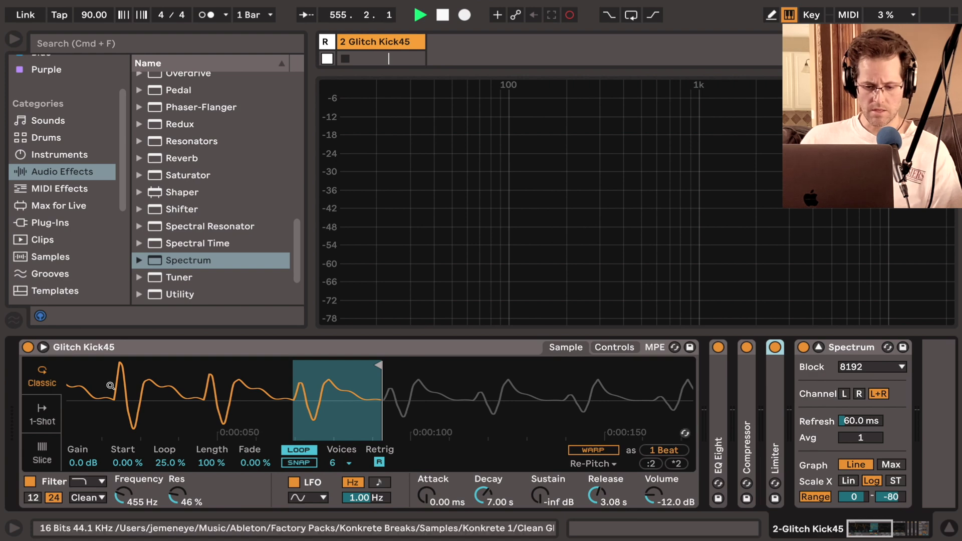
scroll(110, 386, "left", 3)
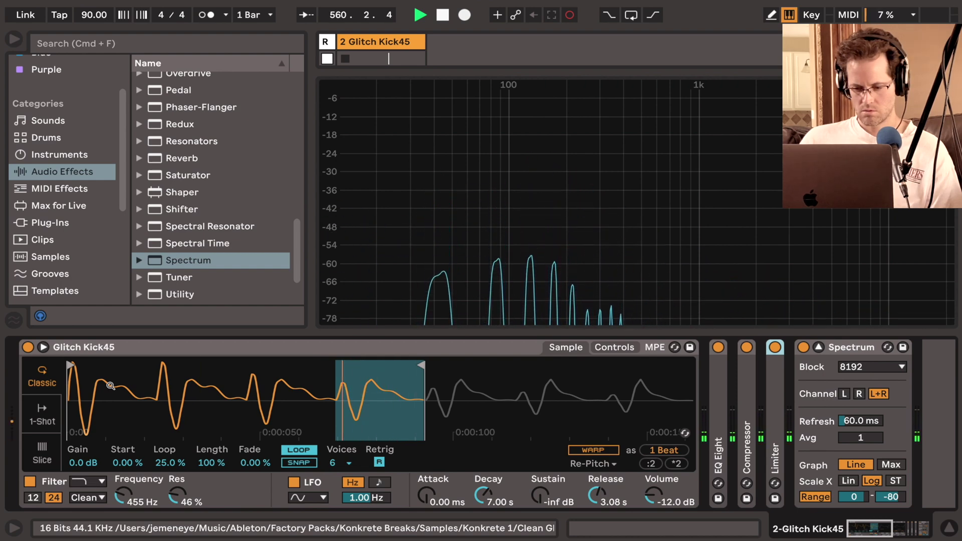
Raise Simpler's amplitude Sustain to 0.0 dB and set its Voices to 1
left_click(539, 499)
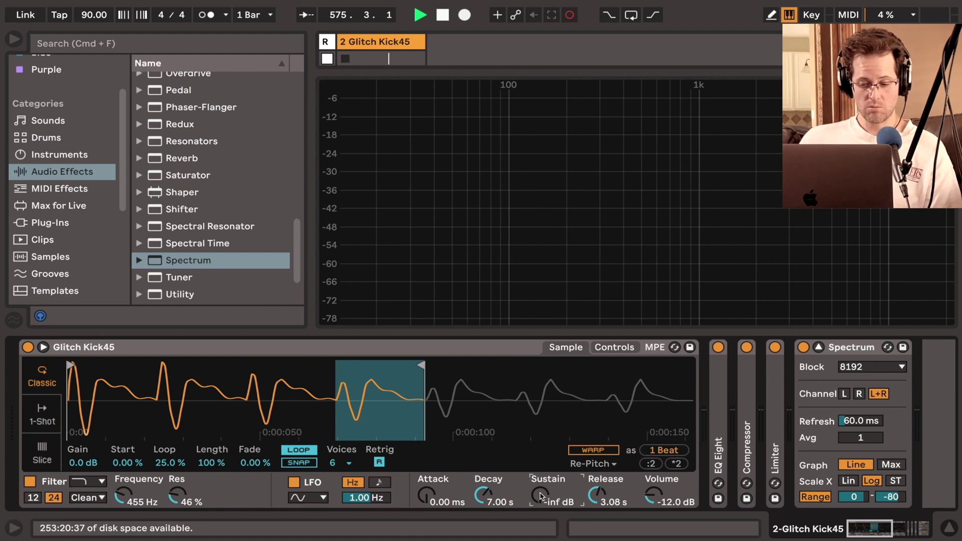
left_click_drag(540, 496, 541, 466)
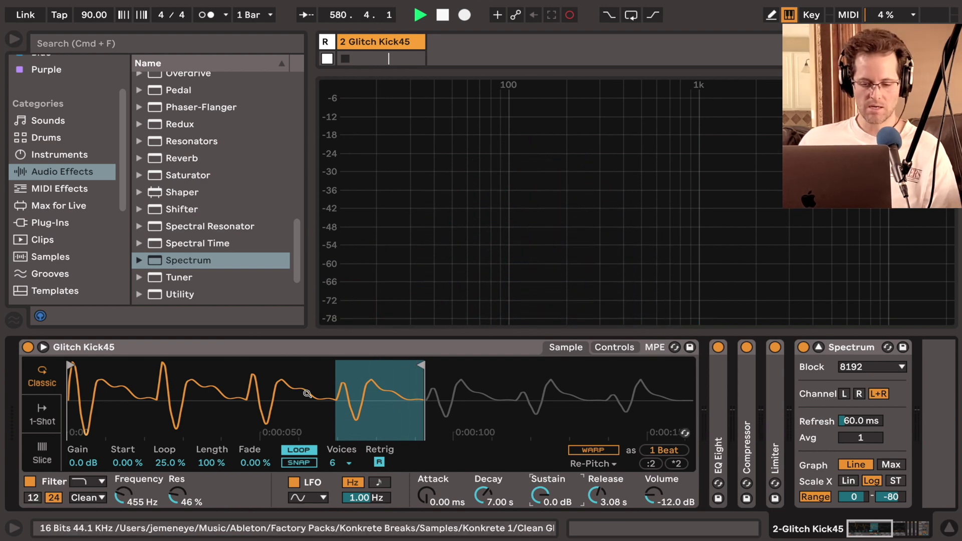
left_click(348, 462)
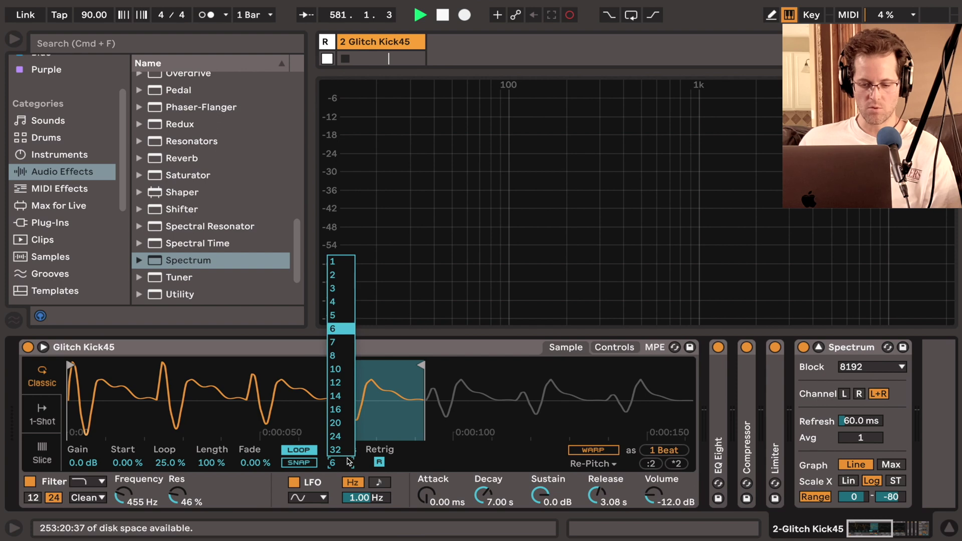
left_click(343, 263)
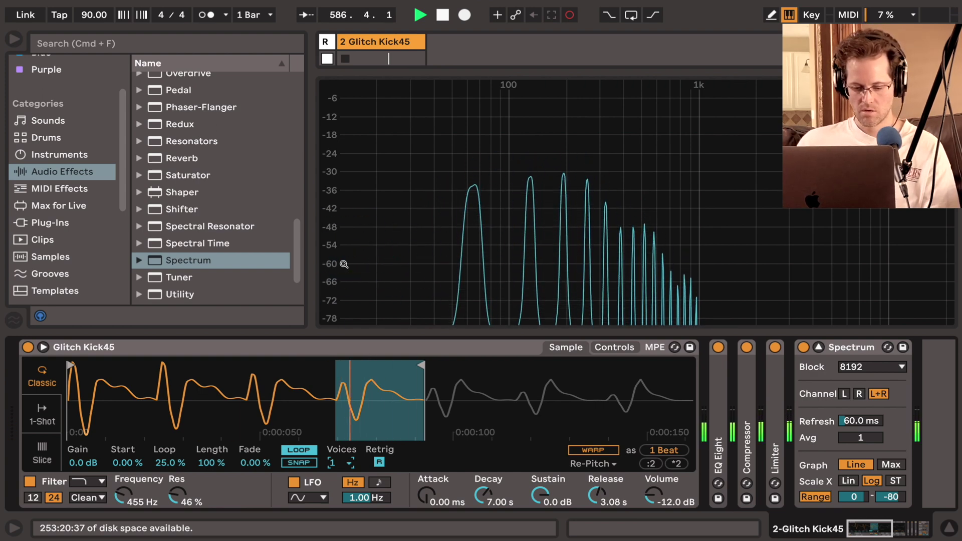
Try Simpler with 14 voices to compare overlapping notes, and set Voices back to 1
left_click(350, 462)
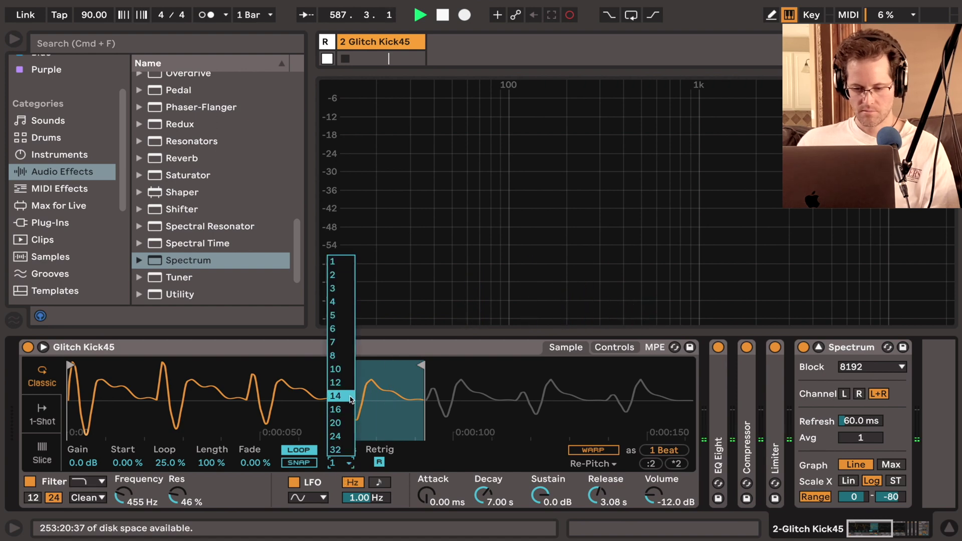
left_click(349, 397)
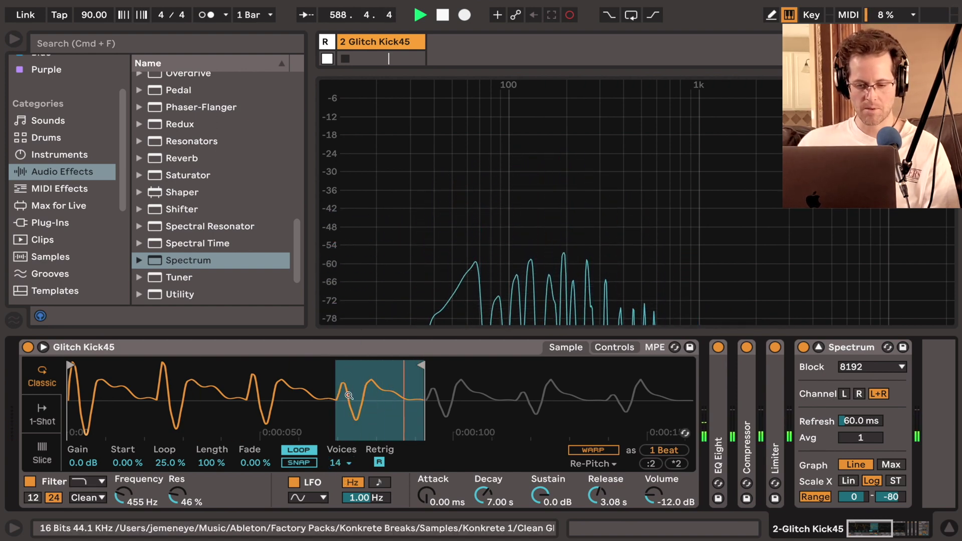
left_click(350, 462)
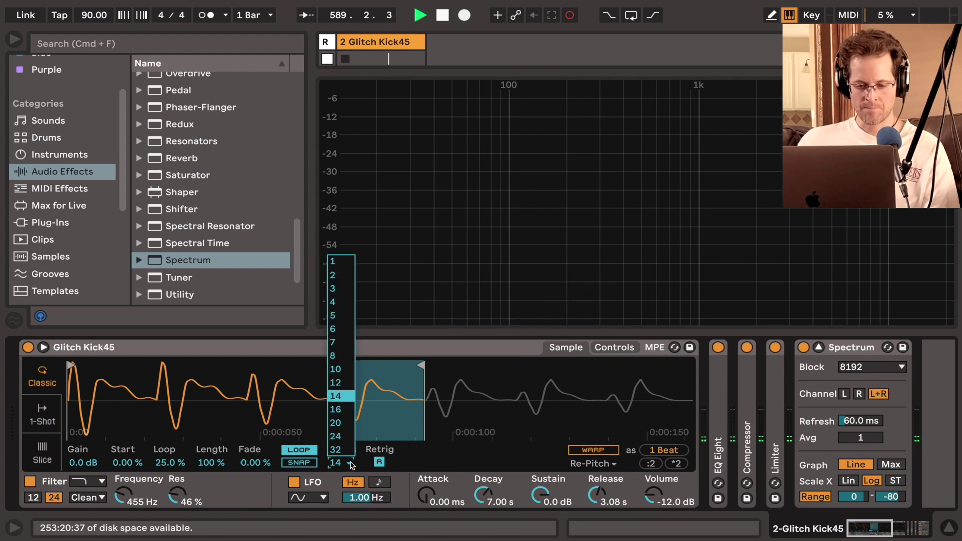
left_click(348, 261)
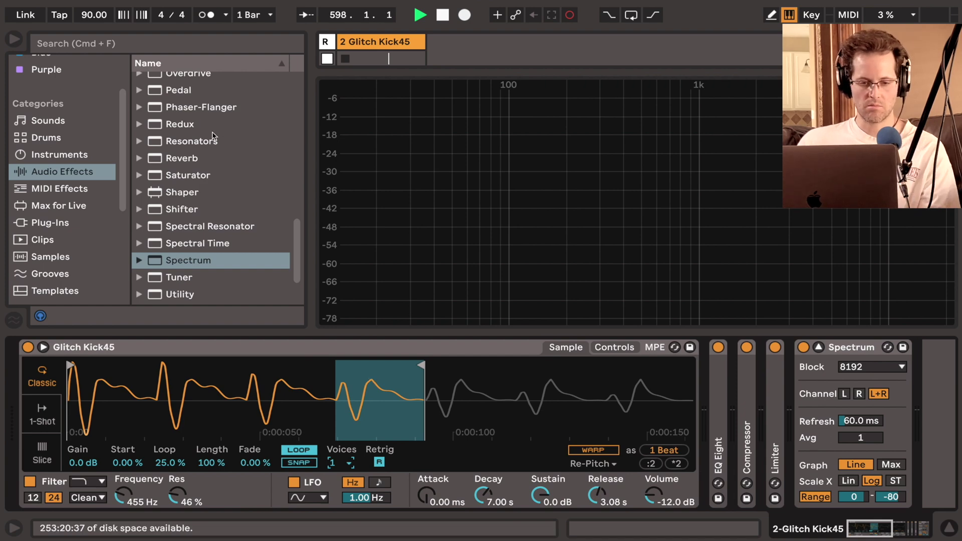
Show the Samples category with Glitch Kick45.aif selected and shrink the Spectrum display to reveal the clip slots
left_click(63, 257)
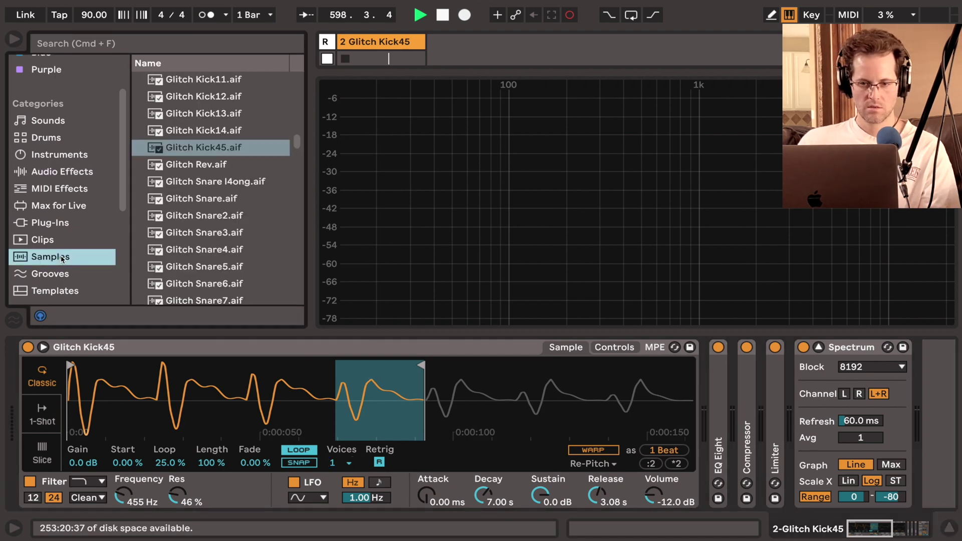
left_click(203, 146)
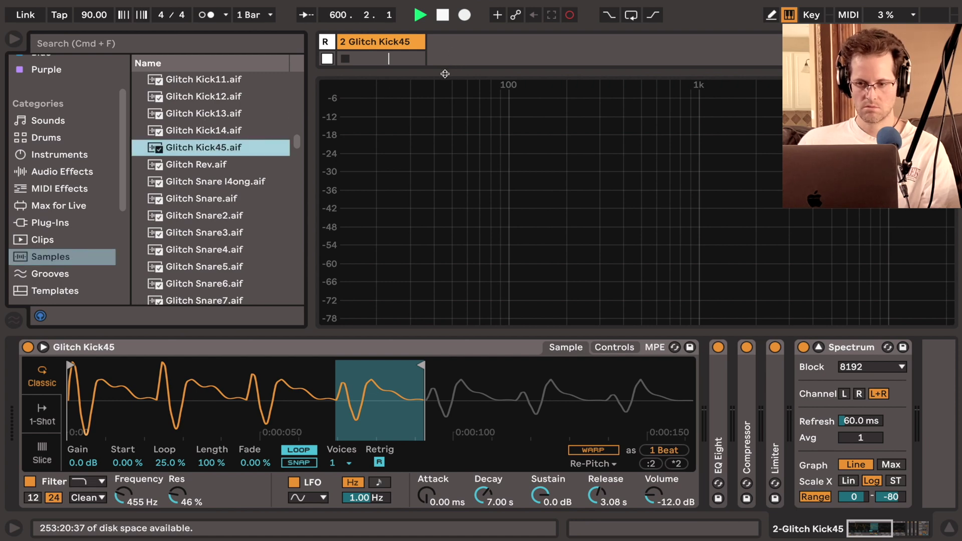
left_click_drag(445, 73, 444, 184)
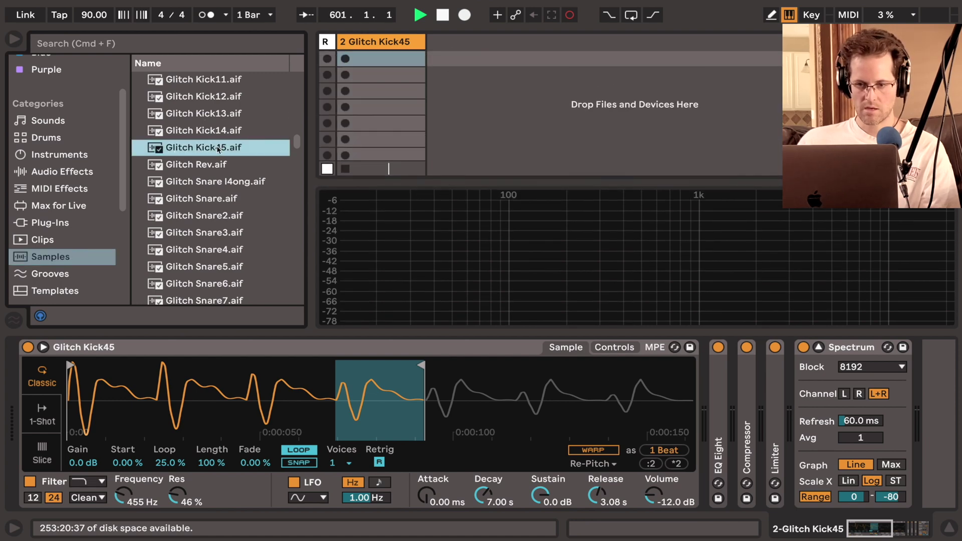
Place Glitch Kick45.aif as an audio clip in the third slot of a new track and launch it for comparison
left_click_drag(217, 149, 466, 74)
left_click(461, 90)
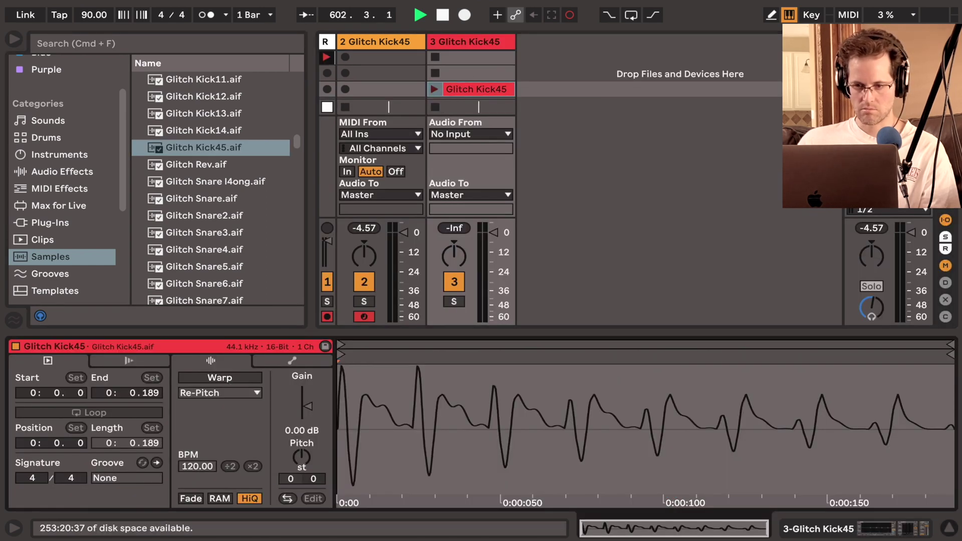
left_click(435, 90)
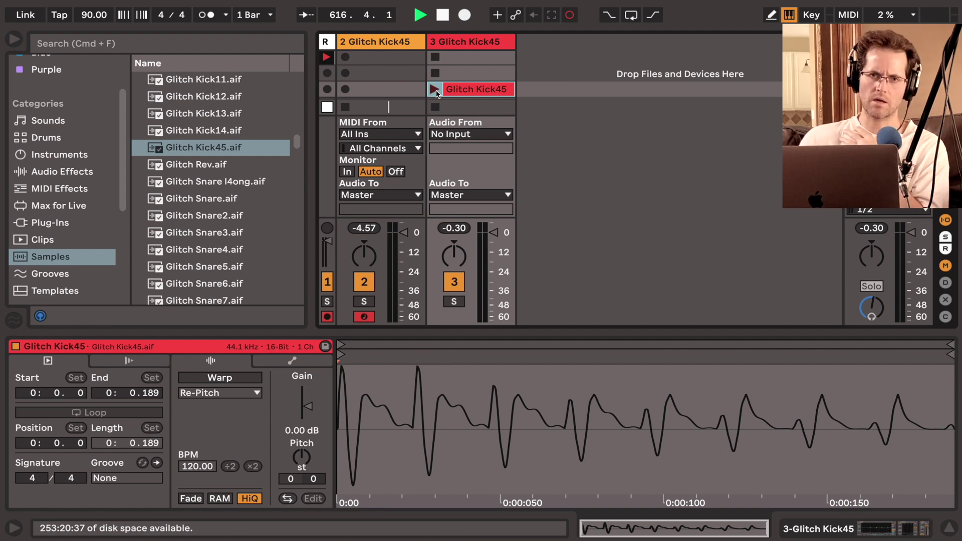
left_click(435, 90)
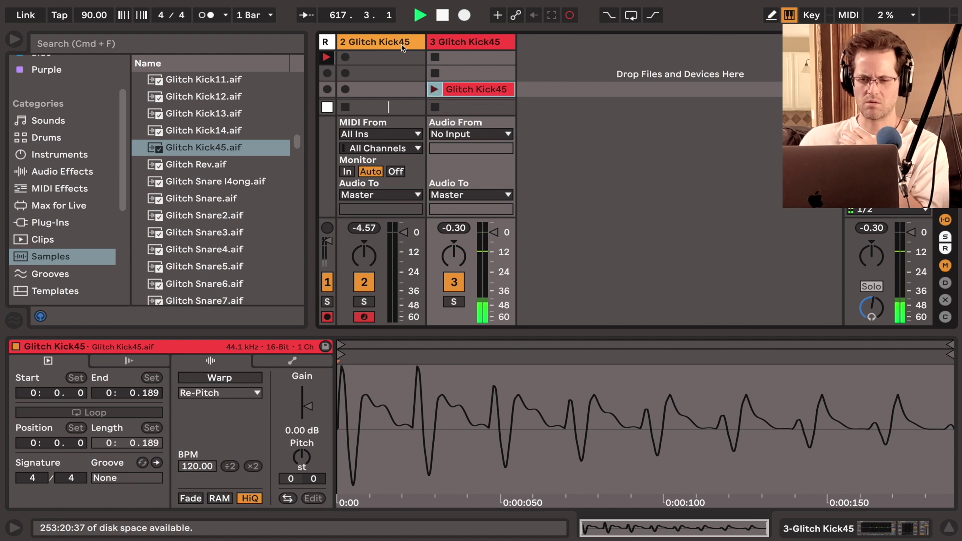
Delete the extra Glitch Kick45 audio track and reselect the track holding the Simpler
key("Delete")
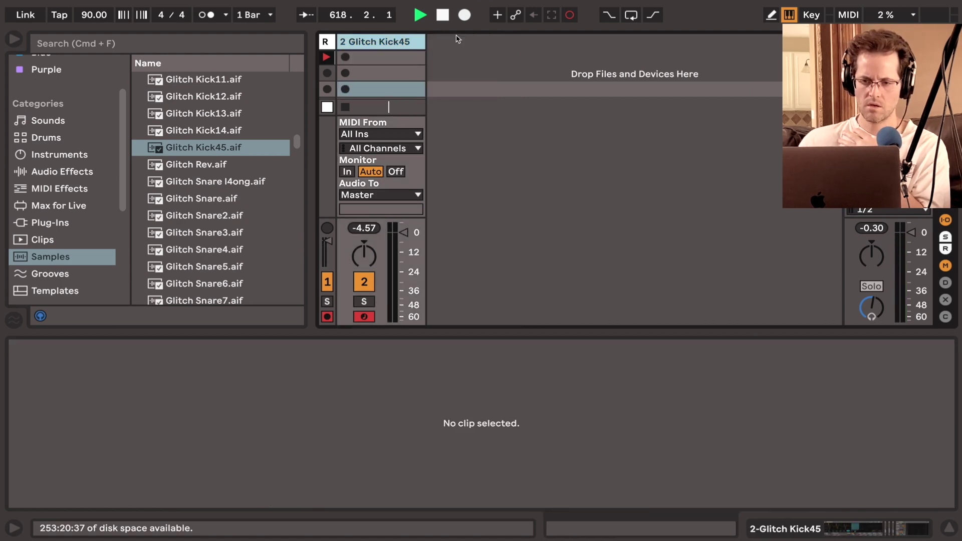
left_click(415, 47)
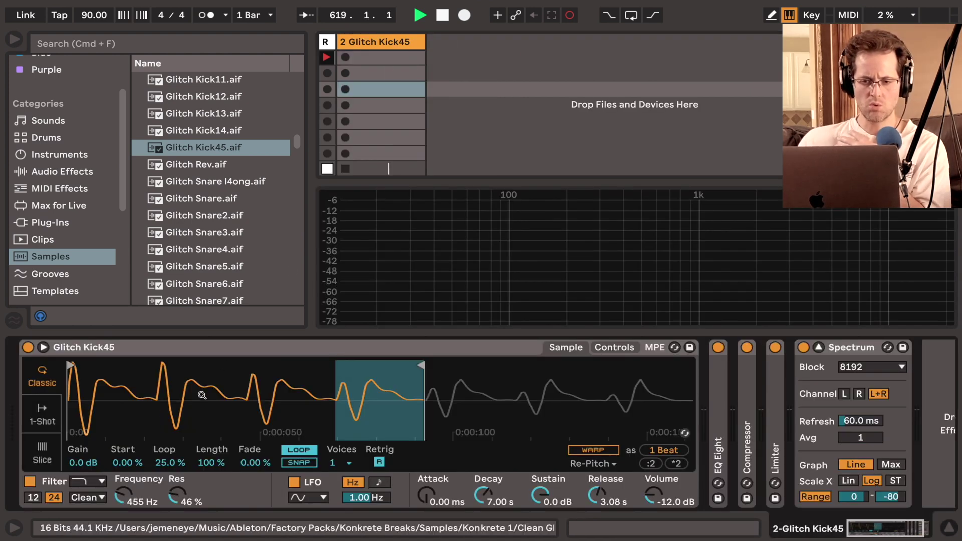
left_click(392, 43)
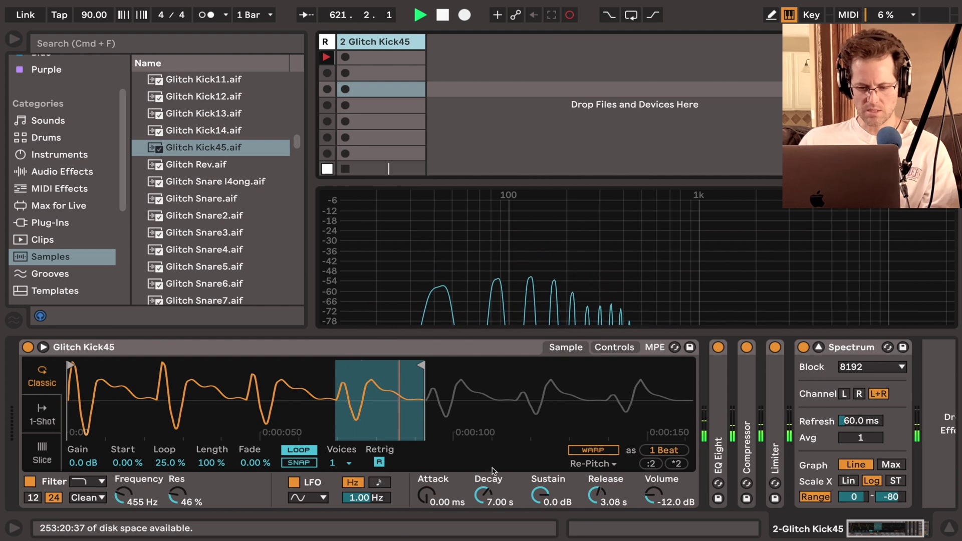
Lower Simpler's filter Frequency to 178 Hz and set the Filter Envelope Amount to 46
left_click(614, 347)
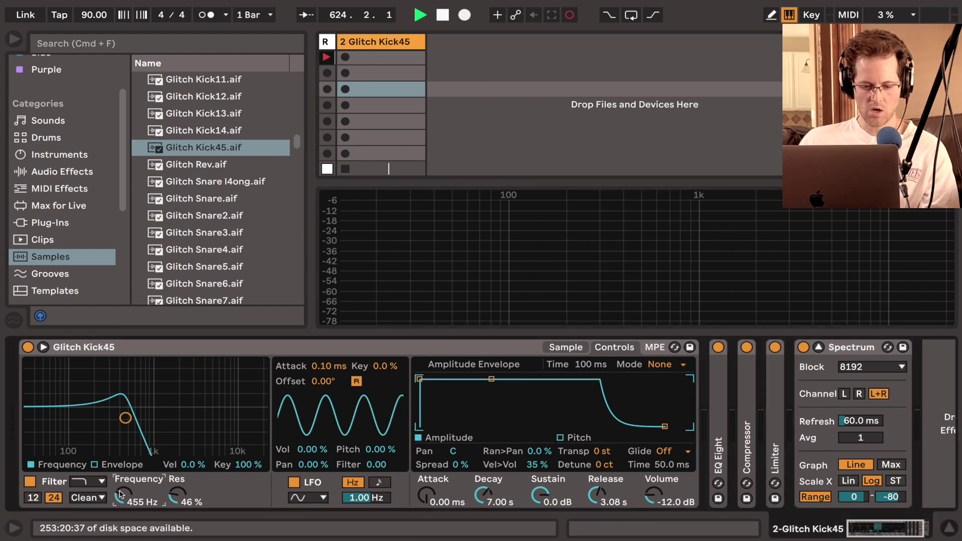
mouse_move(119, 490)
left_mouse_down()
mouse_move(119, 448)
mouse_move(119, 509)
left_mouse_up()
left_click(113, 466)
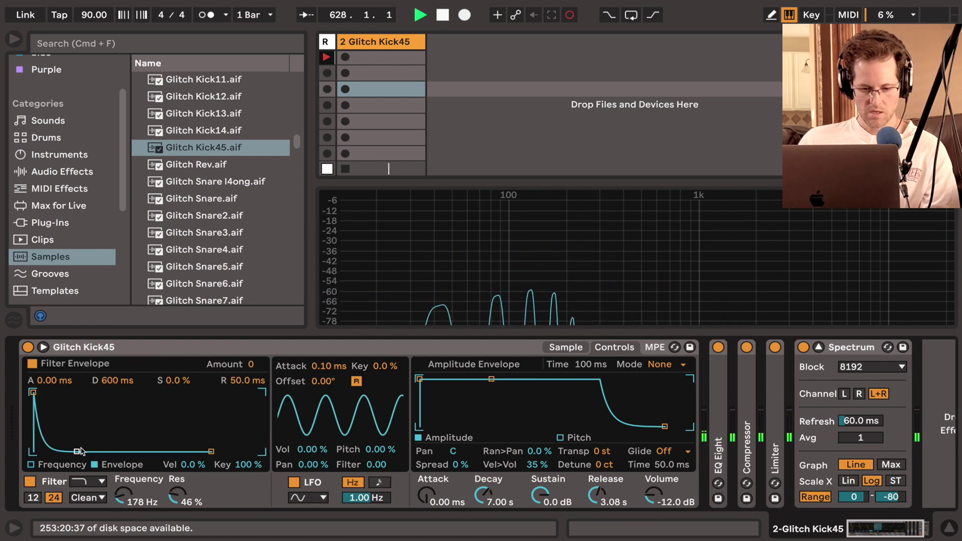
left_click_drag(252, 364, 252, 355)
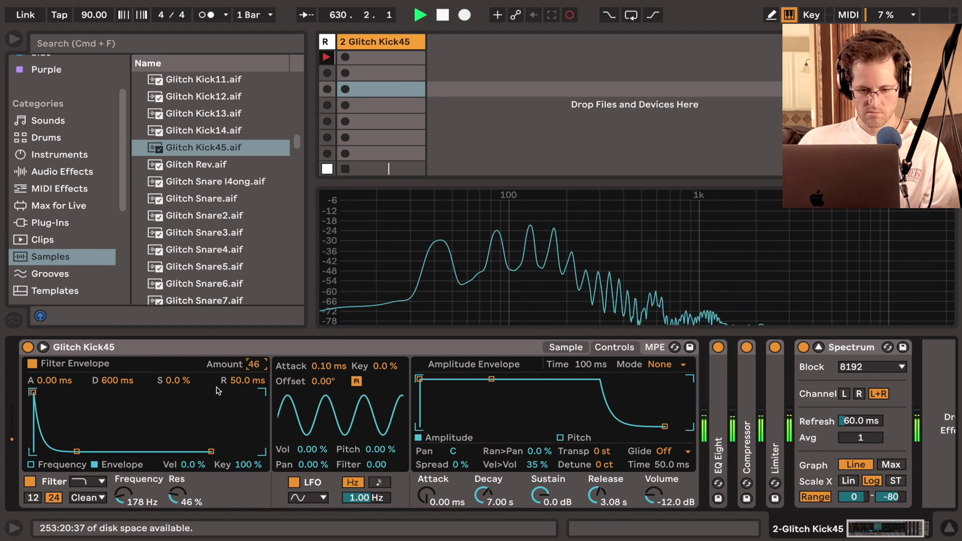
Shape the filter envelope with a release of 9.06 s, a decay of 141 ms and a sustain of 0.0 %
left_click_drag(76, 452, 80, 421)
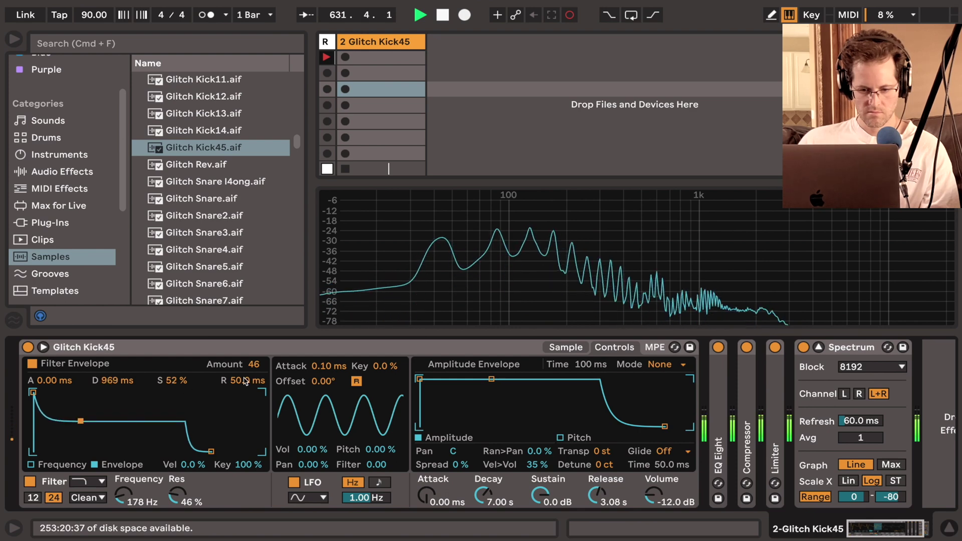
mouse_move(246, 380)
left_mouse_down()
mouse_move(246, 338)
mouse_move(246, 382)
left_mouse_up()
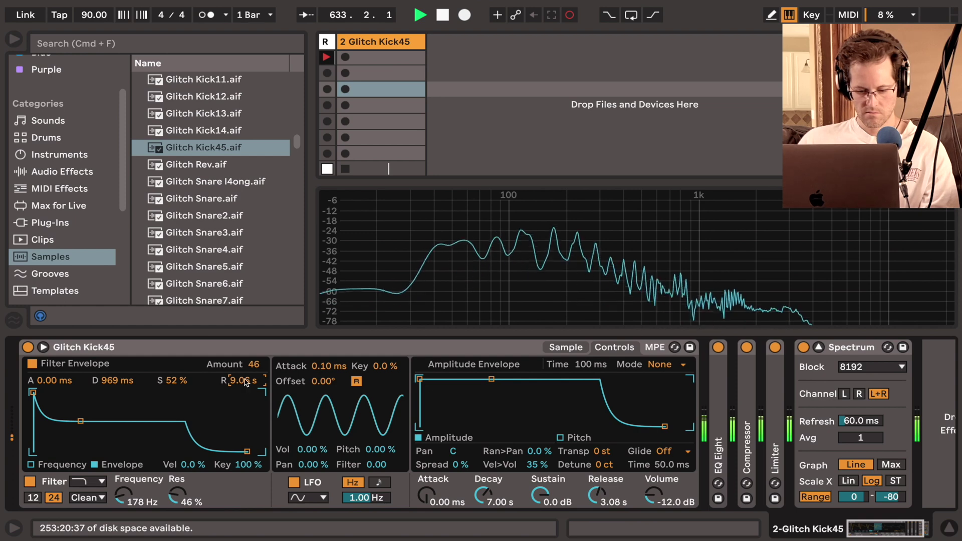
left_click_drag(81, 420, 67, 451)
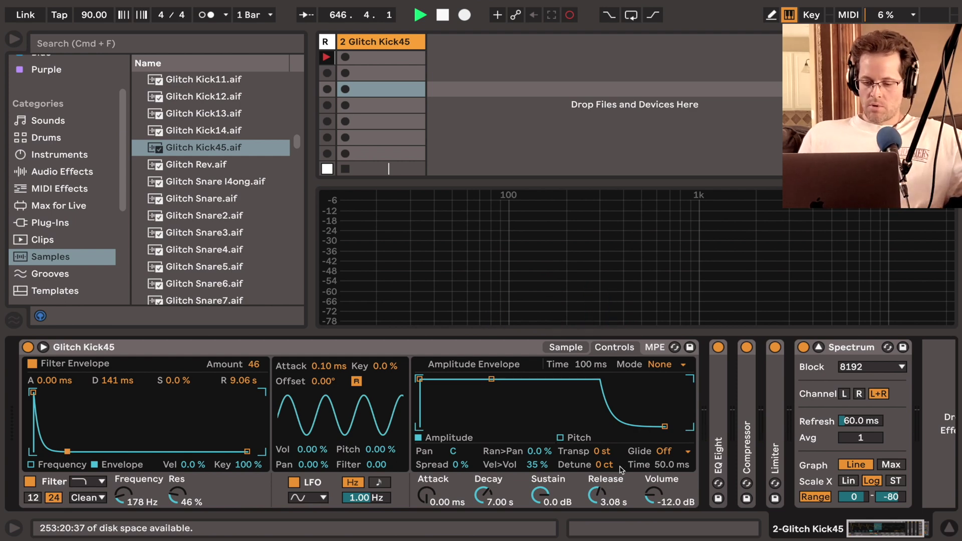
Check the available Glide modes and lower Simpler's Vel>Vol amount to 19 %
left_click(665, 451)
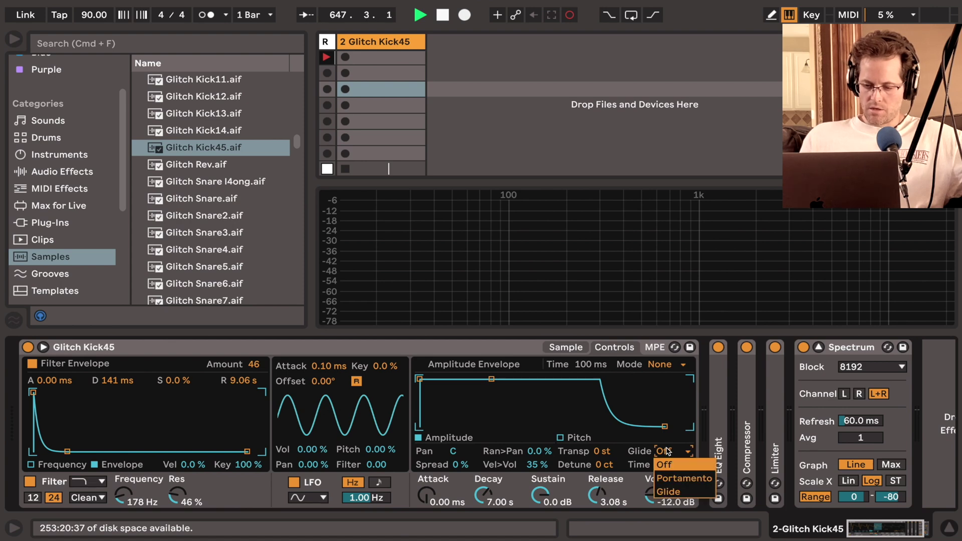
left_click(526, 353)
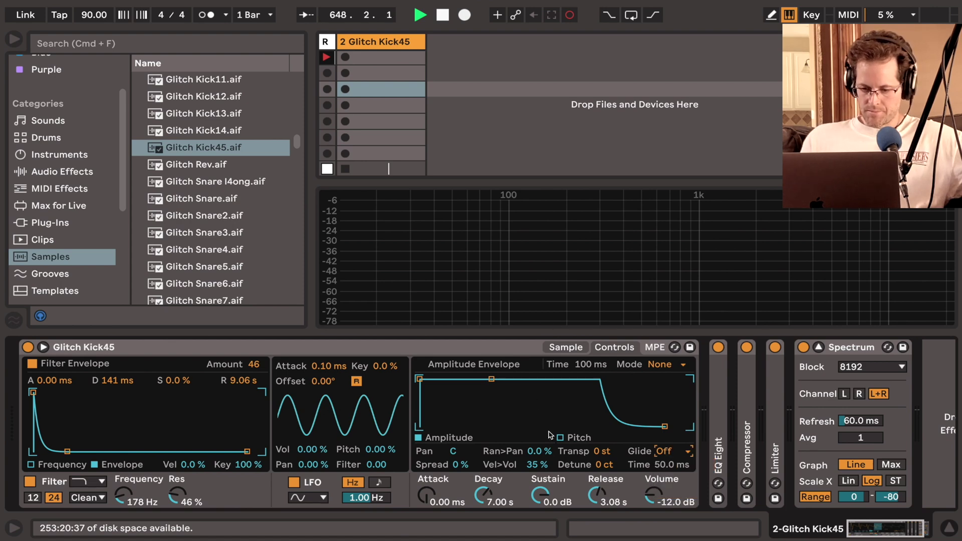
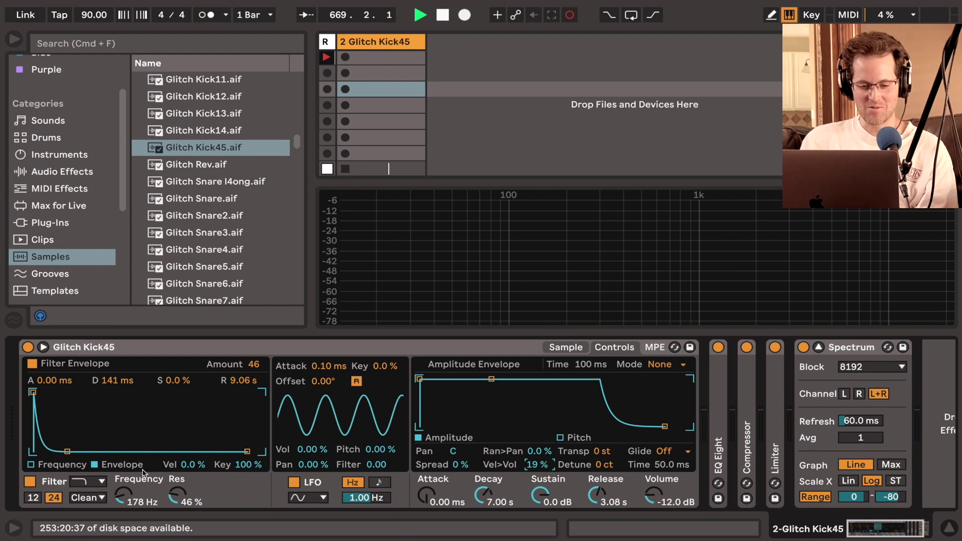
left_click(571, 347)
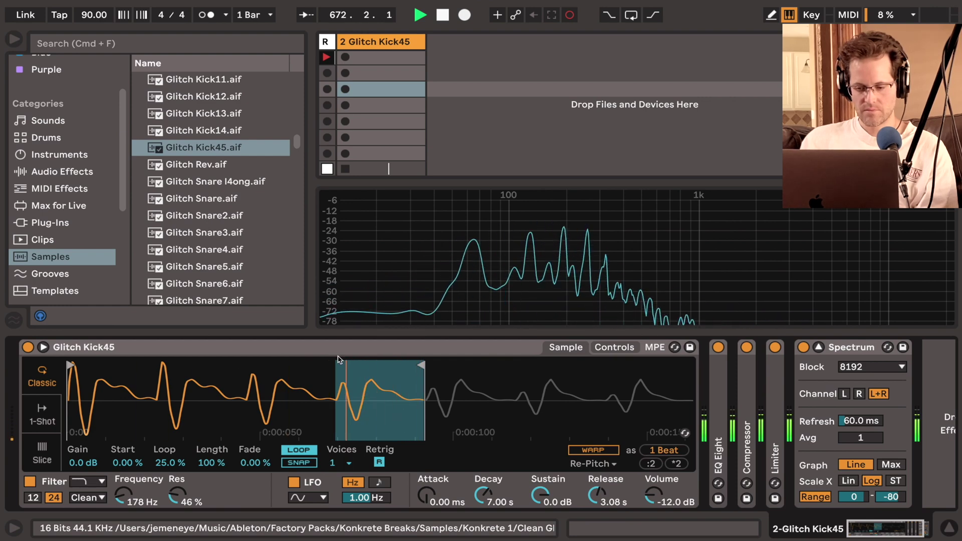
Transpose the Simpler sound by +12 st, turn off its Filter Envelope, and return to the sample waveform
left_click(626, 348)
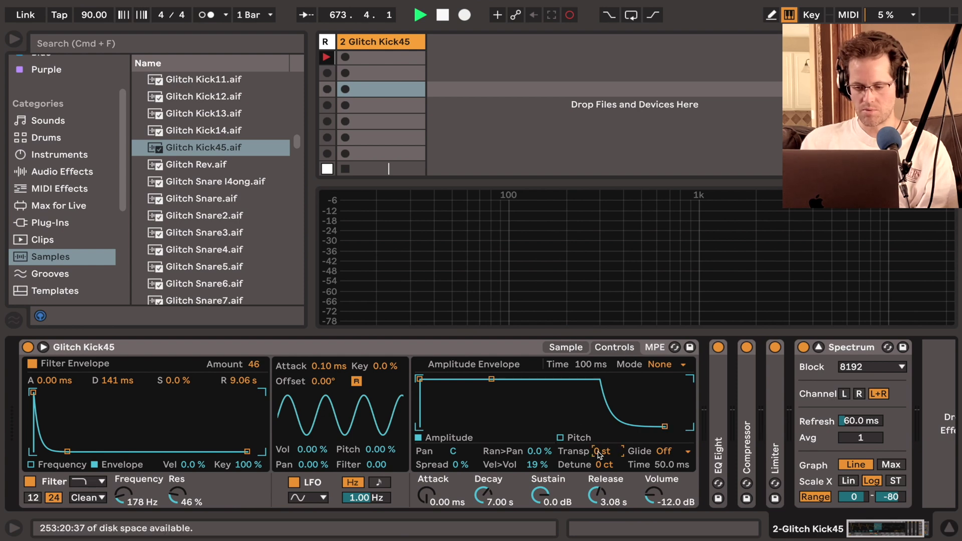
left_click_drag(599, 453, 599, 453)
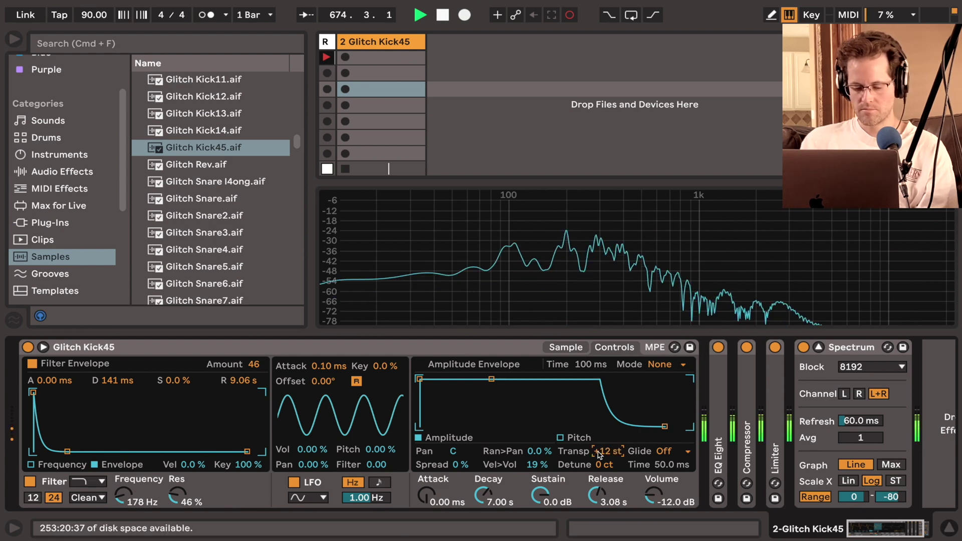
left_click(32, 363)
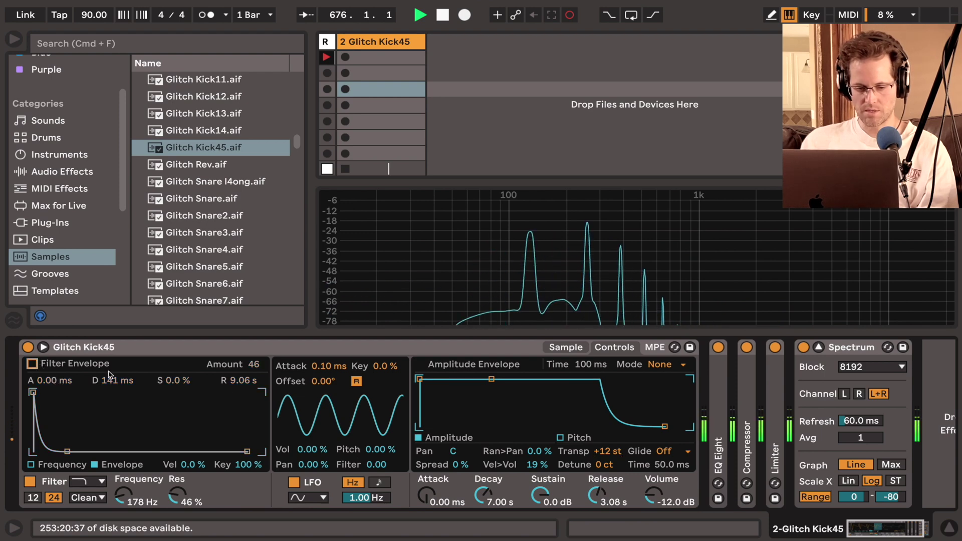
left_click(574, 348)
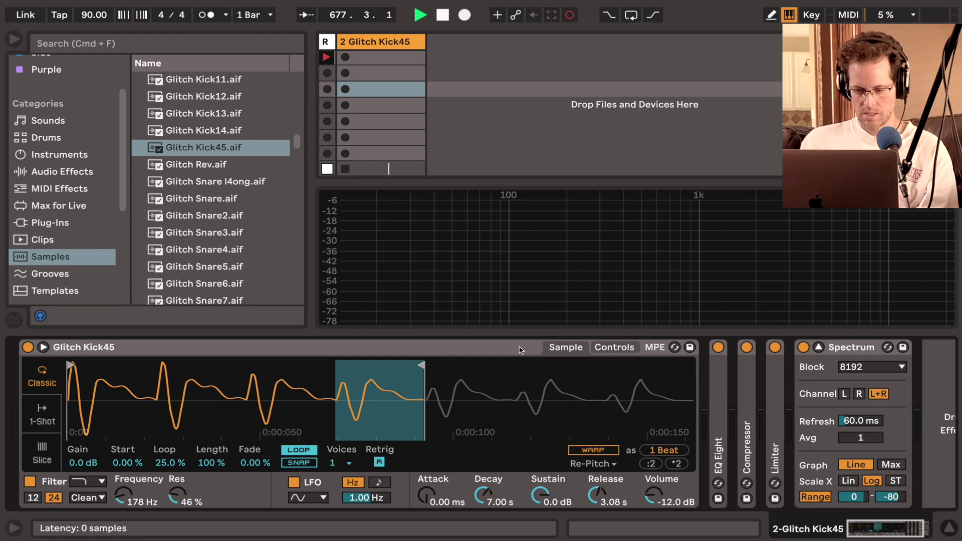
Set Simpler's amplitude envelope release to 10.8 s and its attack to 33.4 ms
left_click_drag(596, 495, 596, 470)
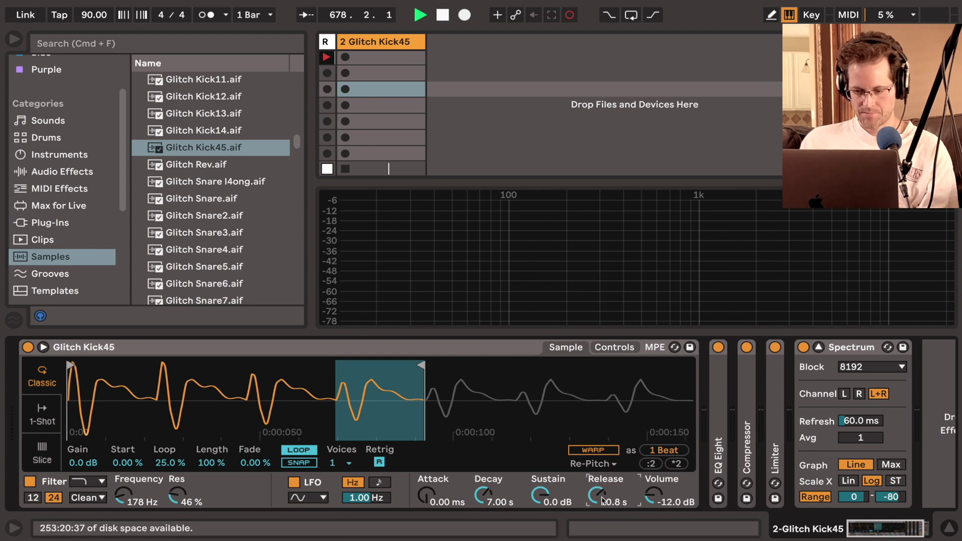
left_click(614, 347)
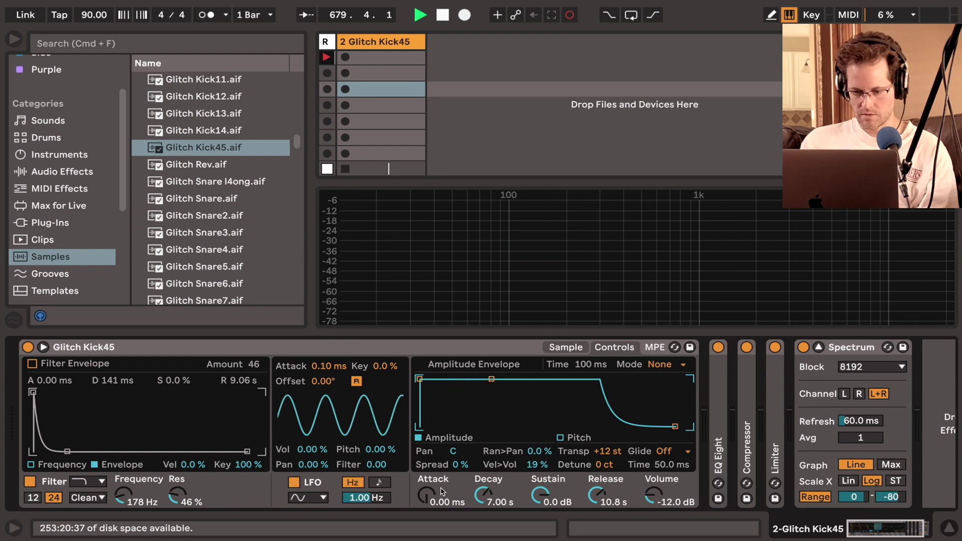
left_click_drag(430, 499, 431, 481)
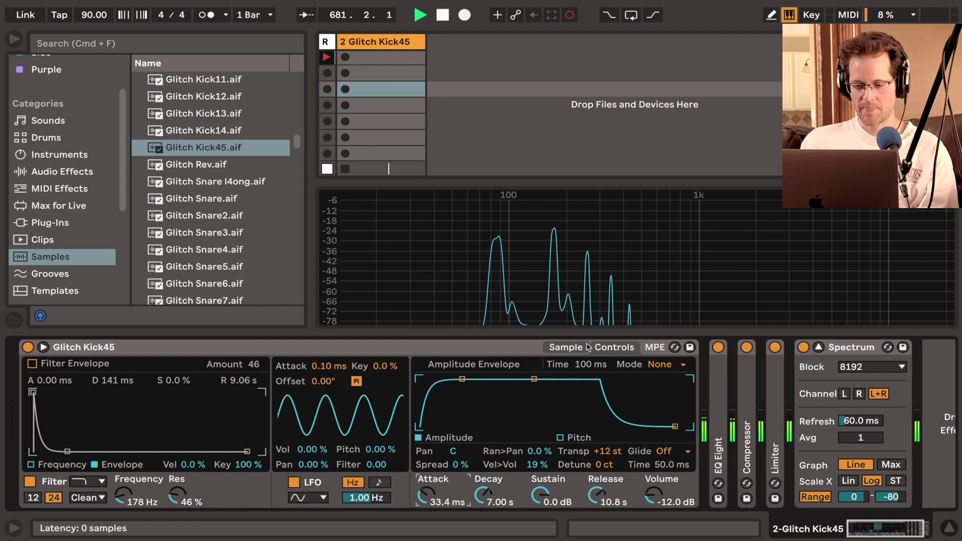
Return to the sample waveform and set Simpler's Voices to 14 for polyphonic playing
left_click(565, 347)
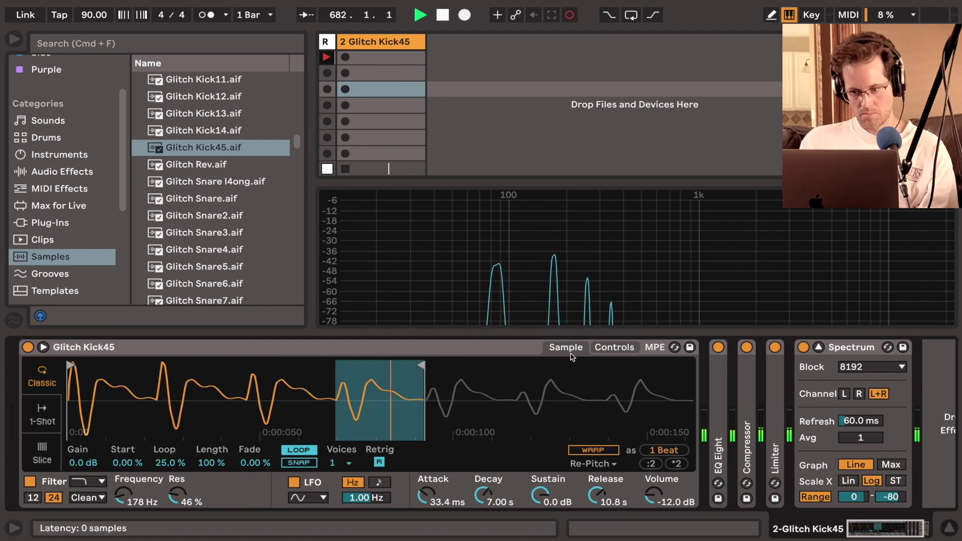
left_click(350, 463)
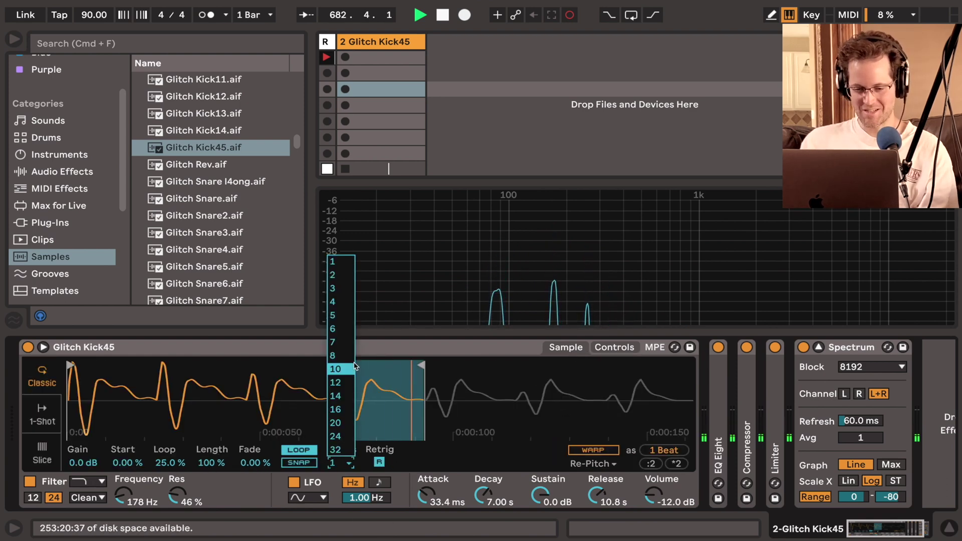
left_click(346, 395)
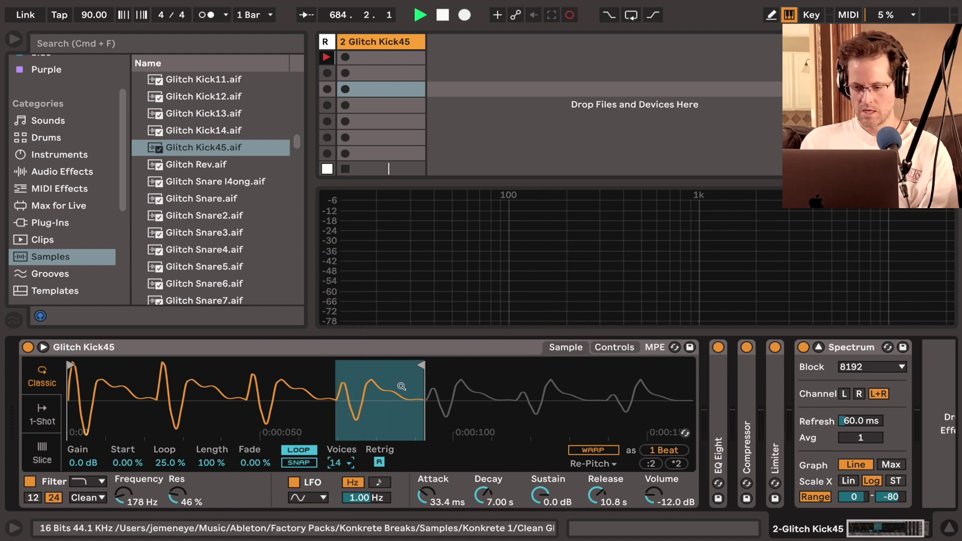
Show the filter's frequency curve and set the cutoff to 846 Hz with a resonance of 27 %
left_click(615, 347)
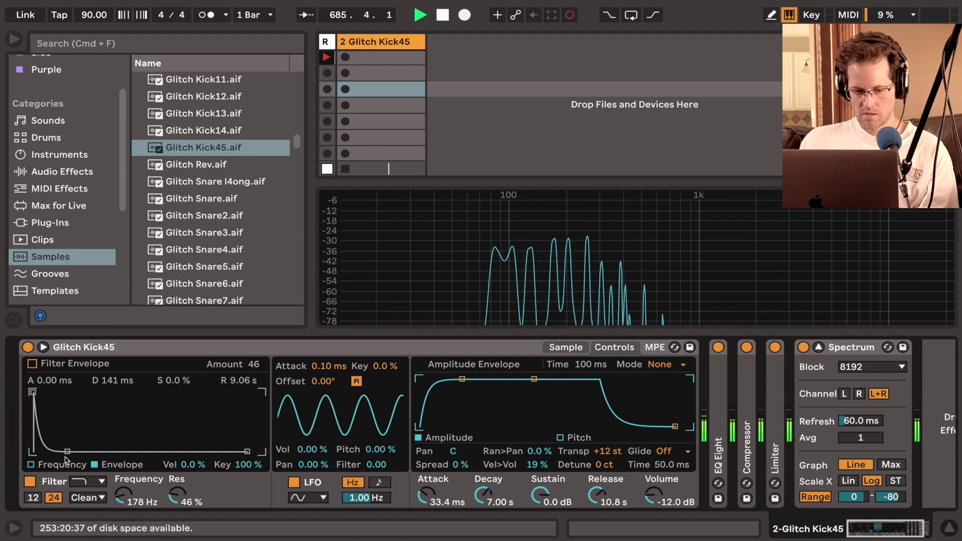
left_click(50, 462)
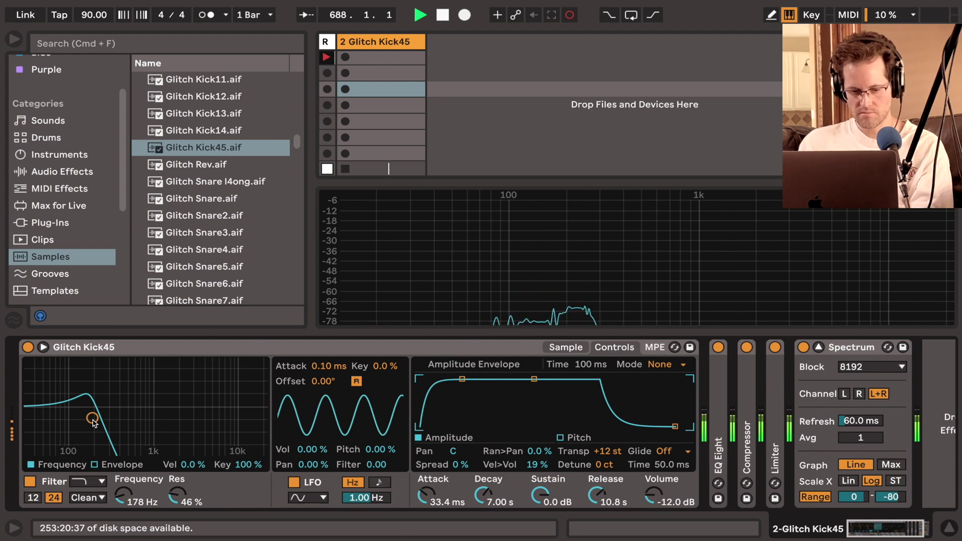
left_click_drag(93, 422, 148, 434)
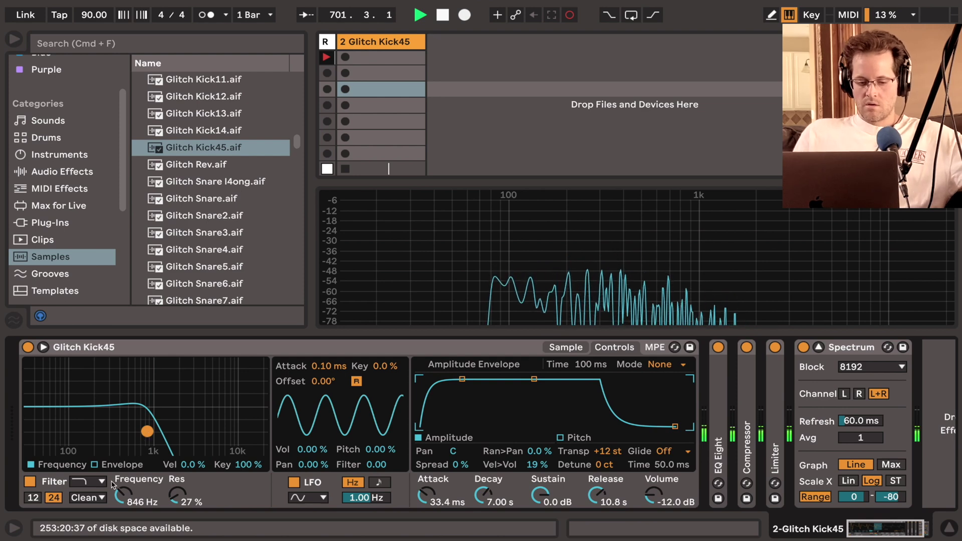
Change the filter circuit to SMP with a Drive of 5.71 dB and set its velocity modulation to 15 %
left_click(88, 498)
left_click(100, 475)
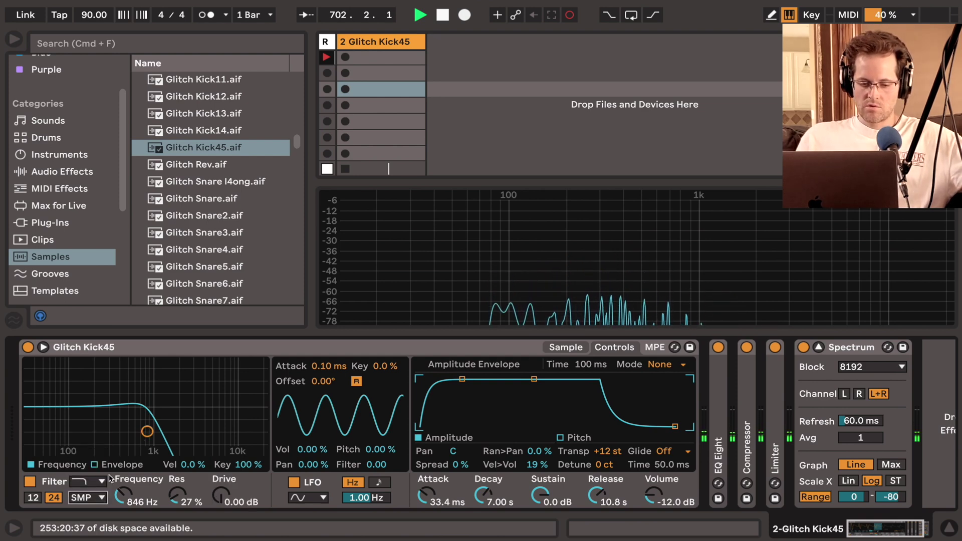
left_click_drag(219, 495, 219, 488)
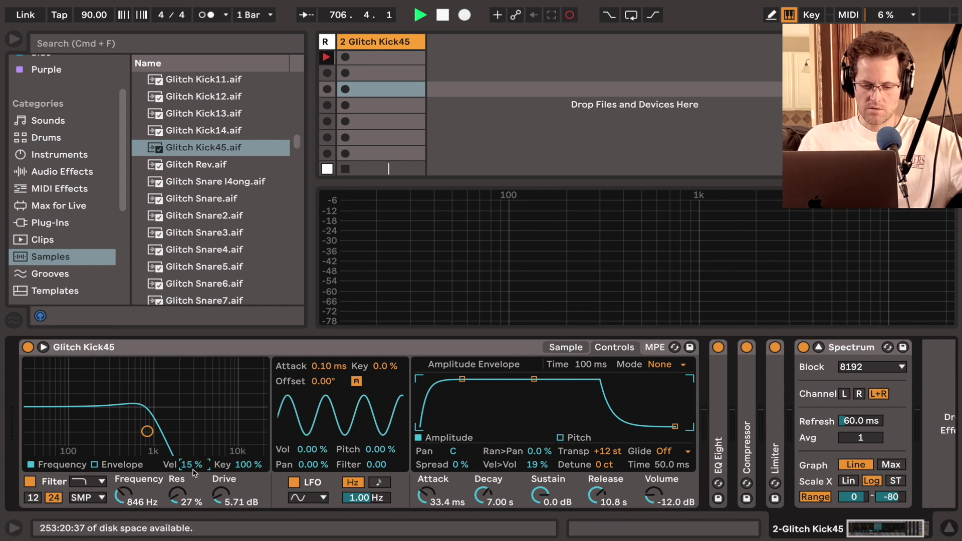
left_click(121, 464)
left_click(60, 465)
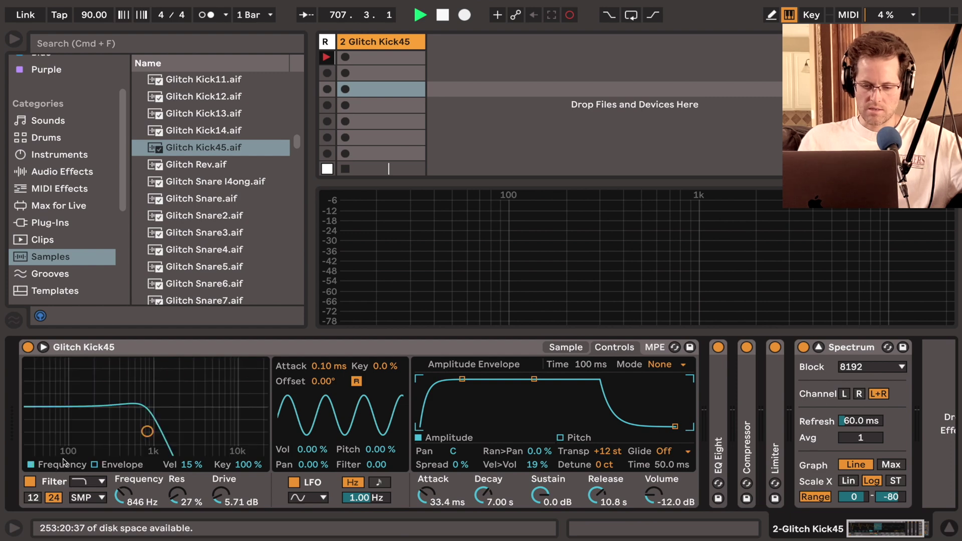
Try moving the sample end point further along the Glitch Kick45 waveform, undo the move and audition a note
left_click(566, 348)
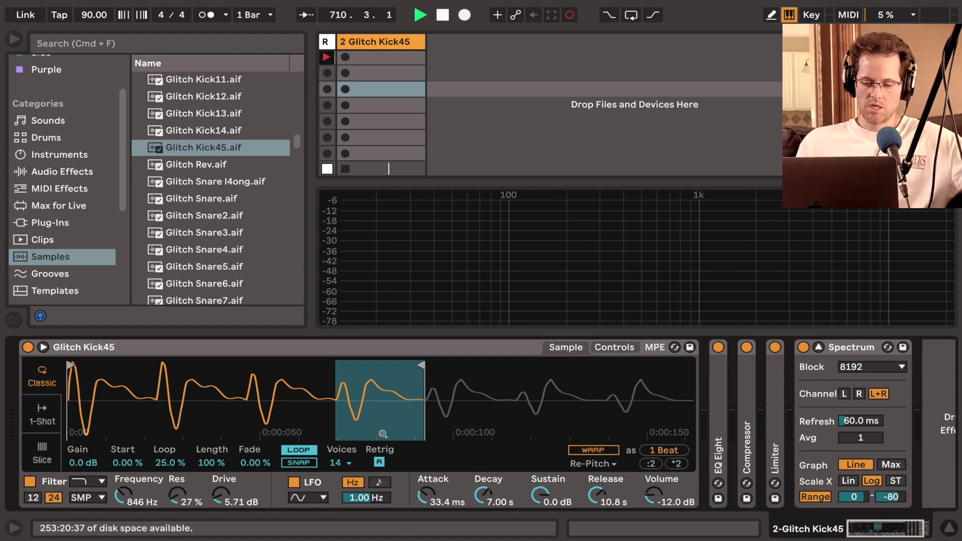
mouse_move(421, 364)
left_mouse_down()
mouse_move(534, 364)
mouse_move(407, 371)
mouse_move(468, 381)
mouse_move(437, 399)
mouse_move(542, 390)
left_mouse_up()
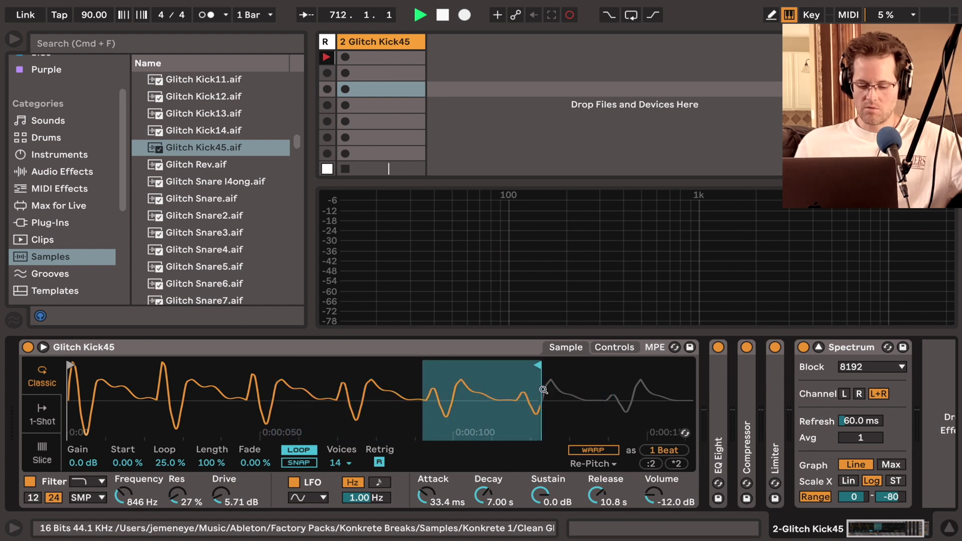
key("super+z")
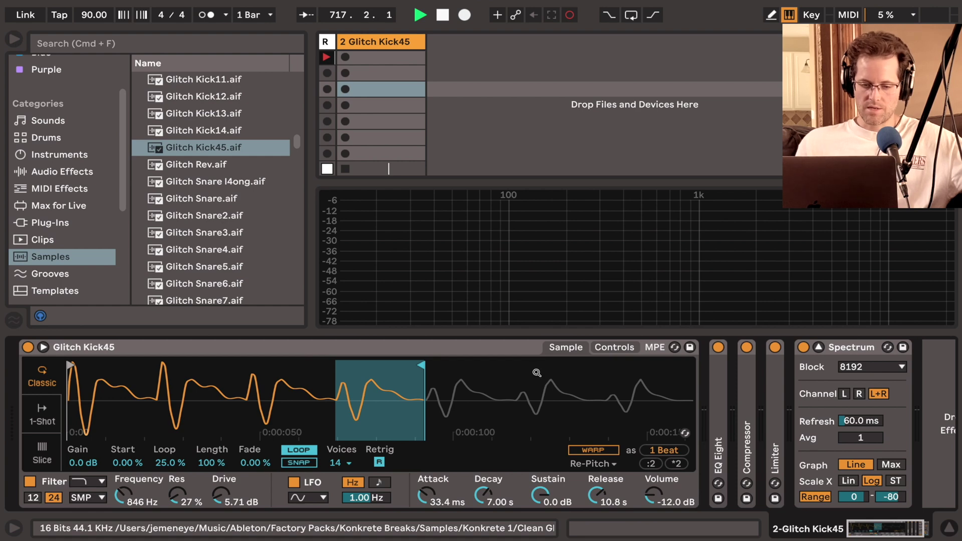
key("a")
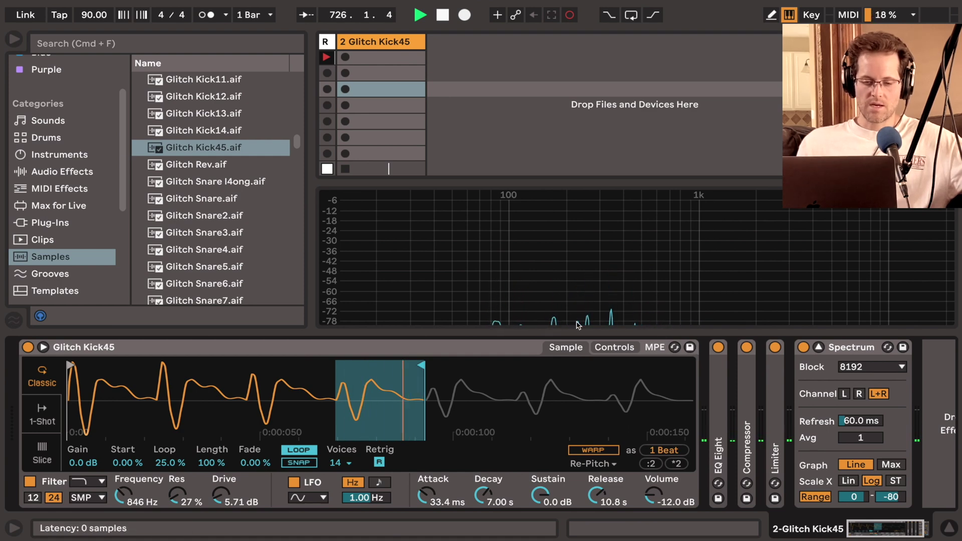
Delete the Glitch Kick45 Simpler and load an empty Simpler instrument at the start of the same track's device chain
scroll(69, 193, "down", 8)
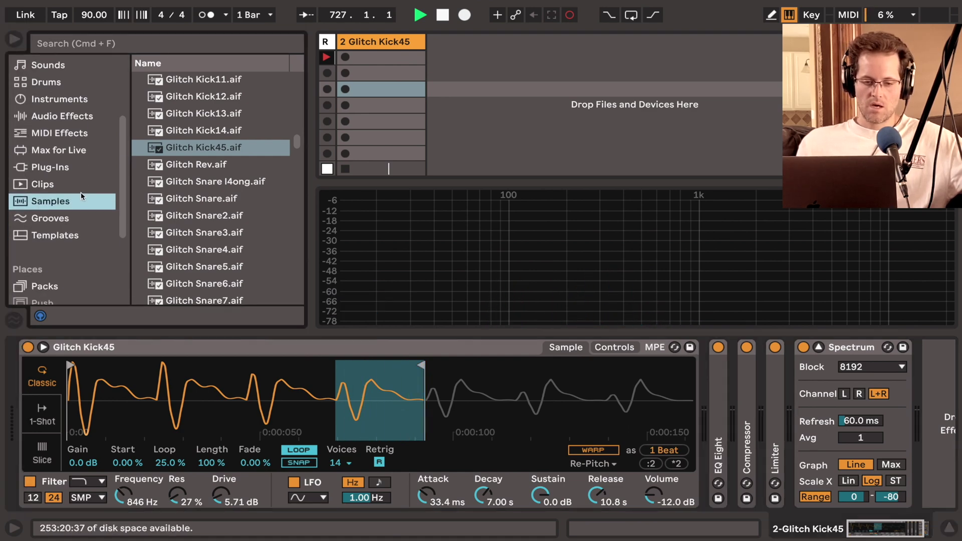
scroll(68, 196, "up", 10)
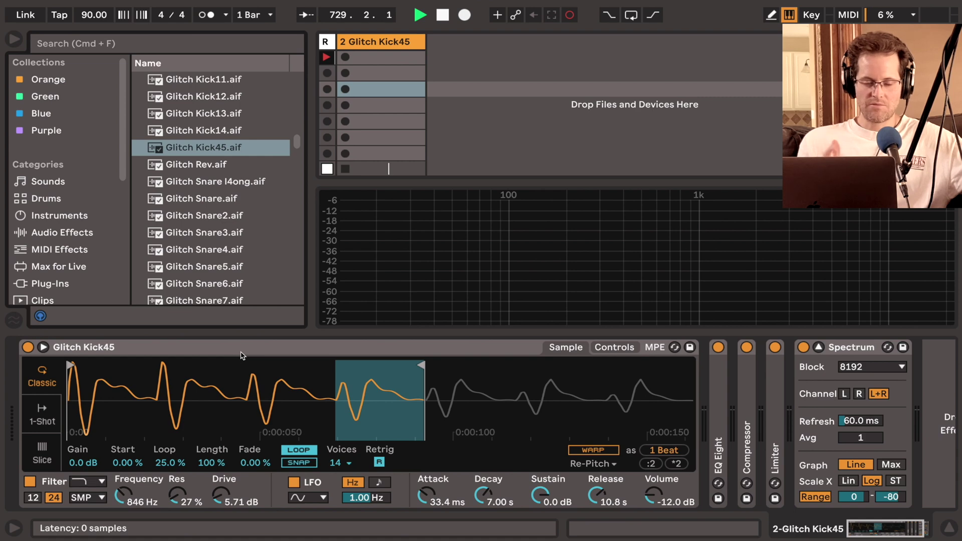
left_click(266, 352)
key("Delete")
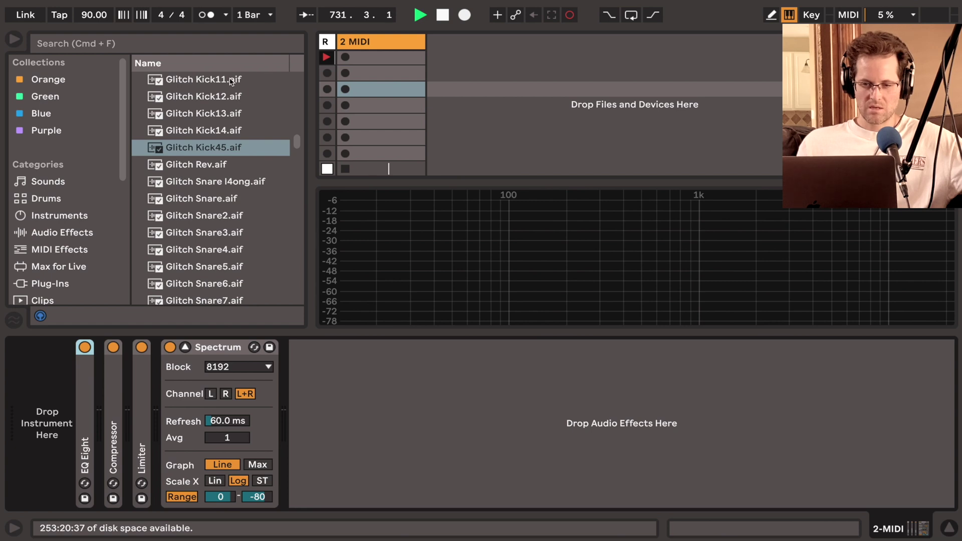
left_click(56, 217)
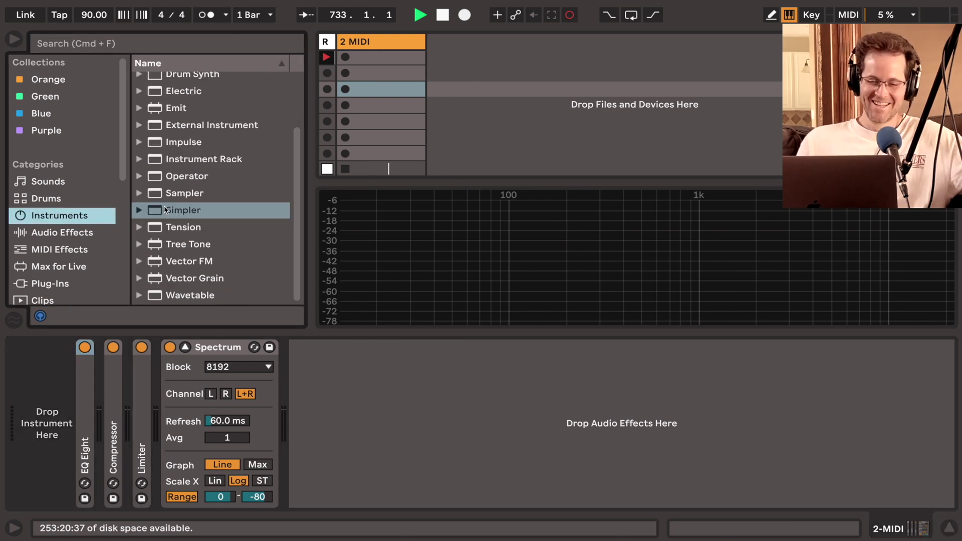
scroll(171, 205, "up", 2)
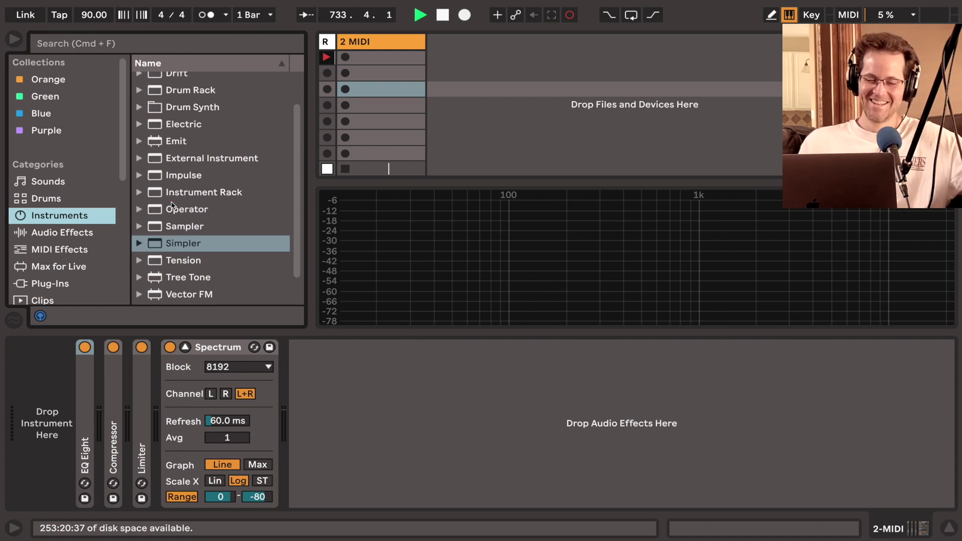
scroll(171, 205, "down", 2)
left_click_drag(171, 212, 70, 381)
Add Fast schuman taping.m4a from the Found Sound folder as a clip on a new audio track and play it
scroll(44, 265, "down", 6)
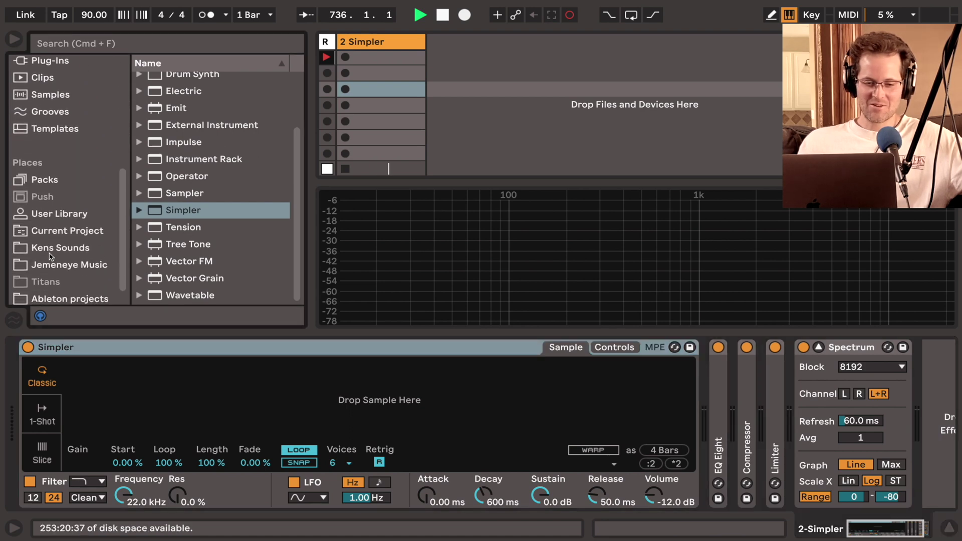
left_click(50, 253)
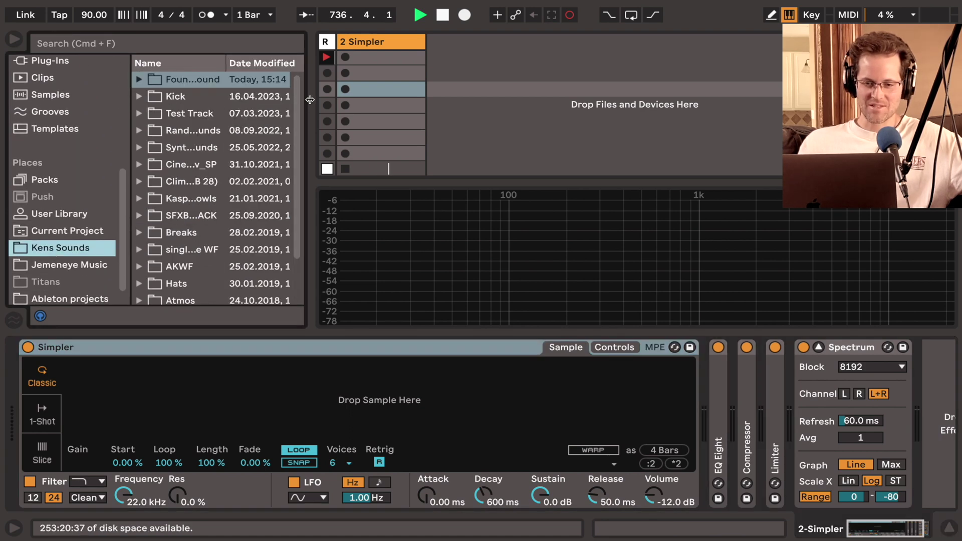
left_click_drag(310, 100, 444, 98)
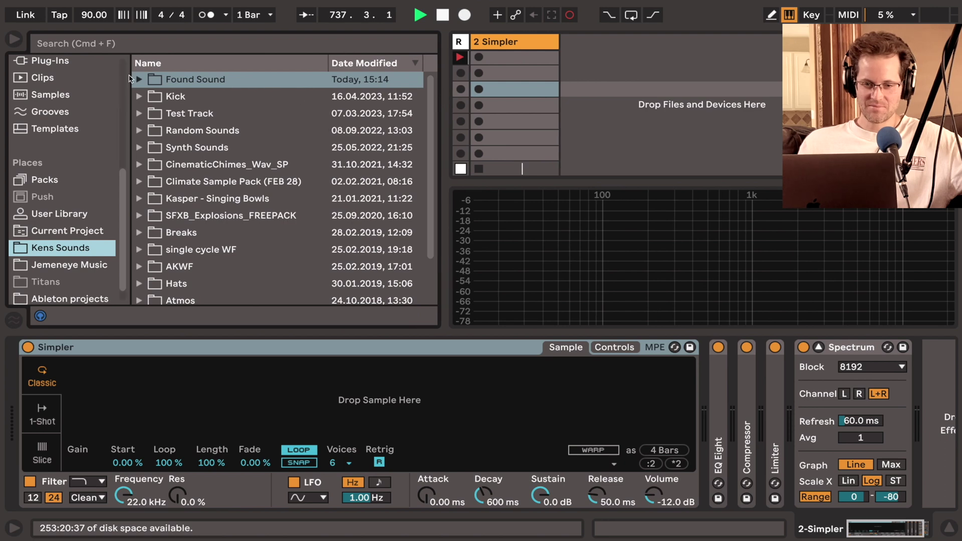
left_click(140, 79)
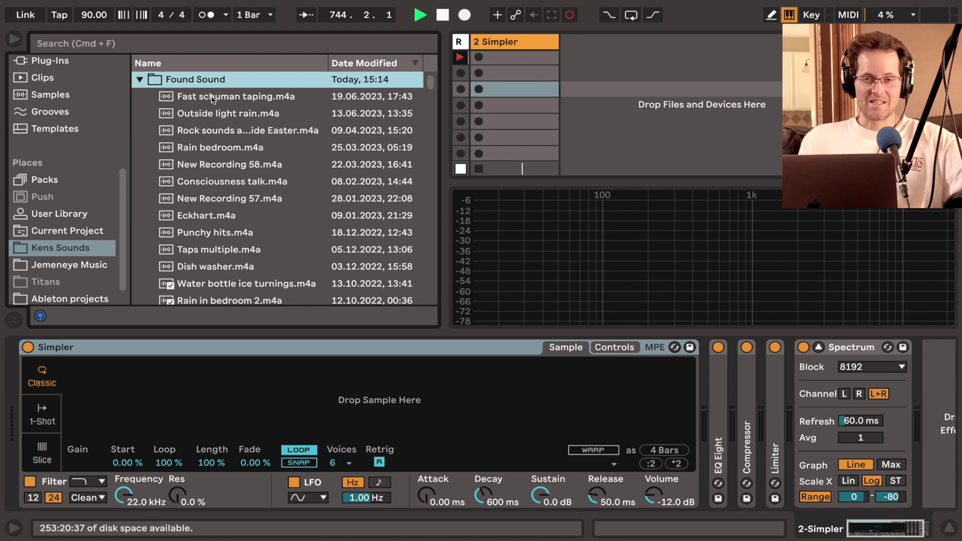
left_click_drag(212, 99, 594, 77)
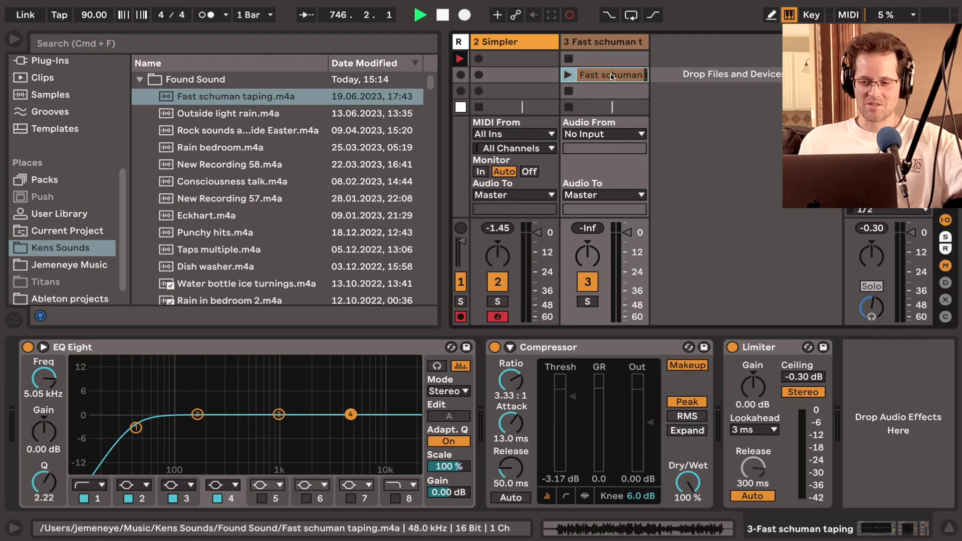
left_click(572, 73)
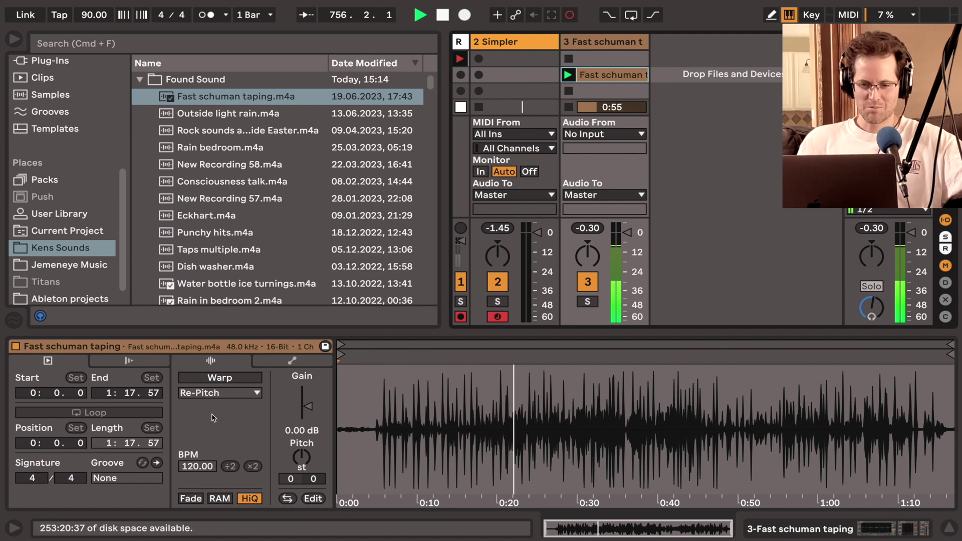
Insert a Reverb between the Compressor and Limiter on the Fast schuman taping track and set its Decay to 5.21 s
scroll(52, 130, "up", 3)
scroll(52, 130, "up", 4)
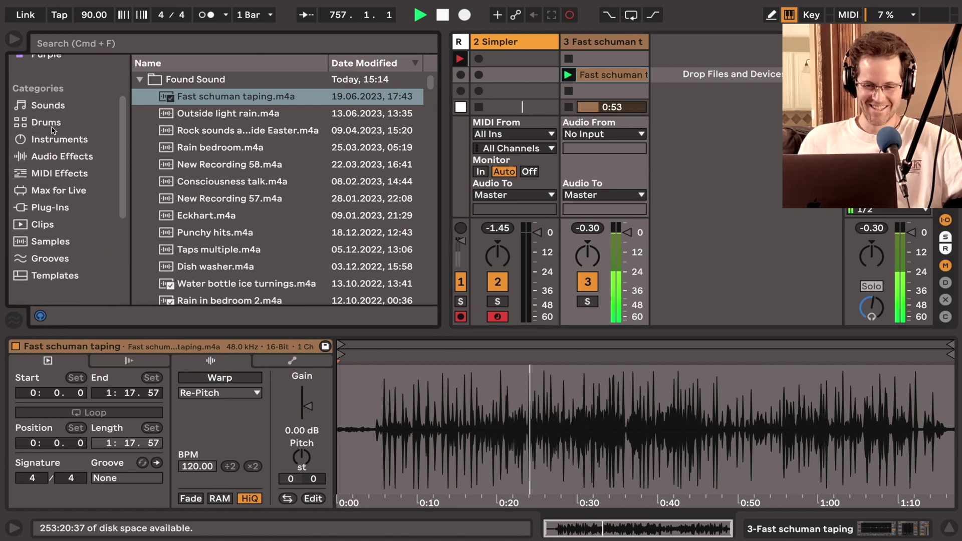
left_click(61, 161)
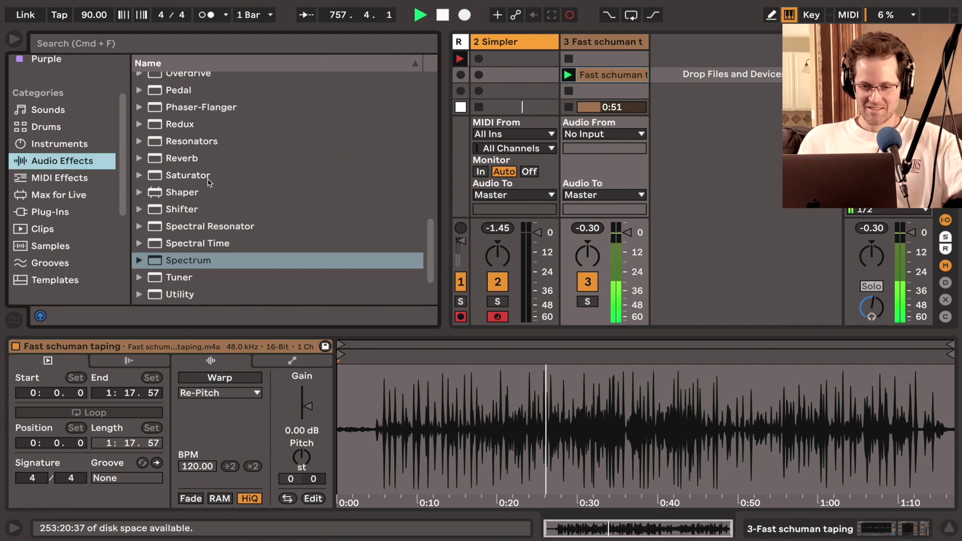
left_click(189, 159)
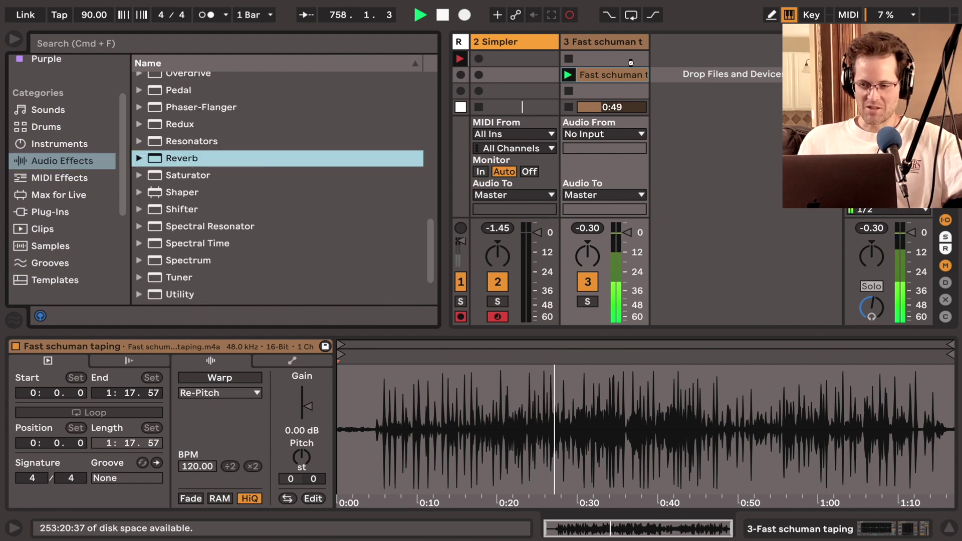
key("Return")
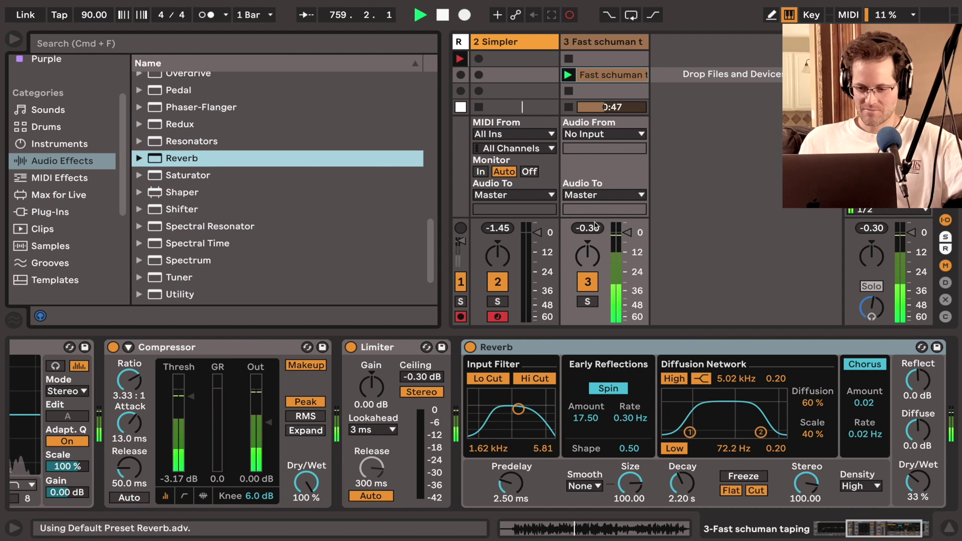
left_click_drag(554, 348, 345, 349)
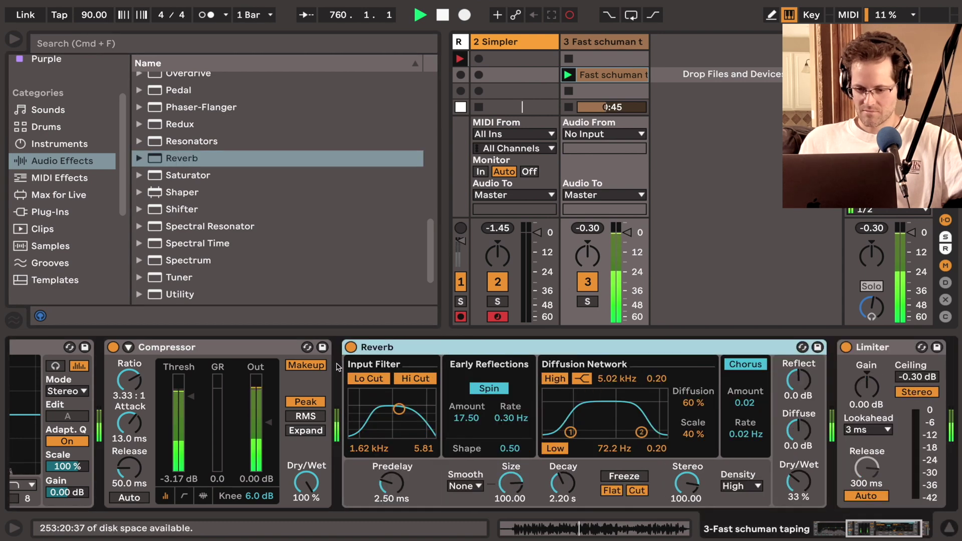
left_click_drag(562, 482, 562, 461)
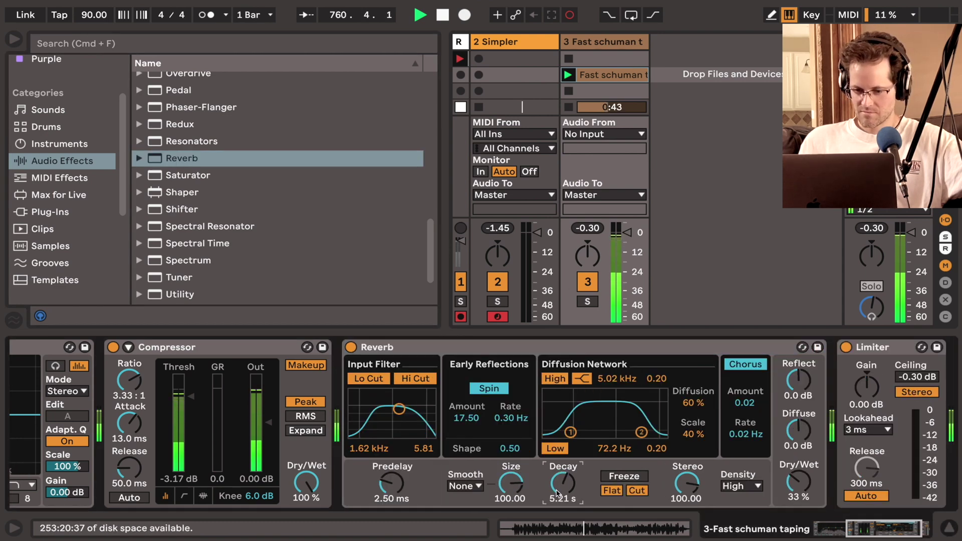
Enable the high-cut band 8 in the recording's EQ Eight and lower its cutoff frequency
scroll(436, 443, "left", 5)
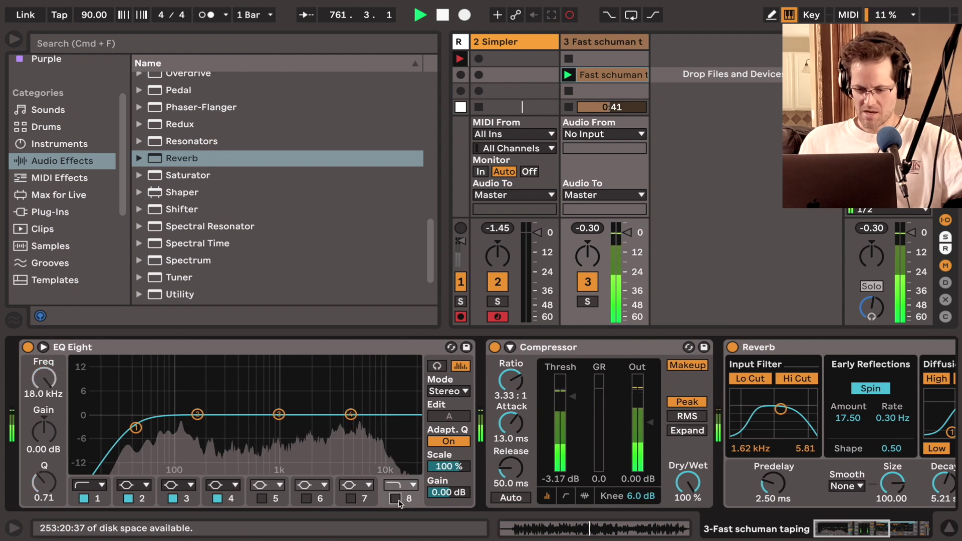
left_click_drag(407, 428, 350, 429)
scroll(352, 433, "right", 10)
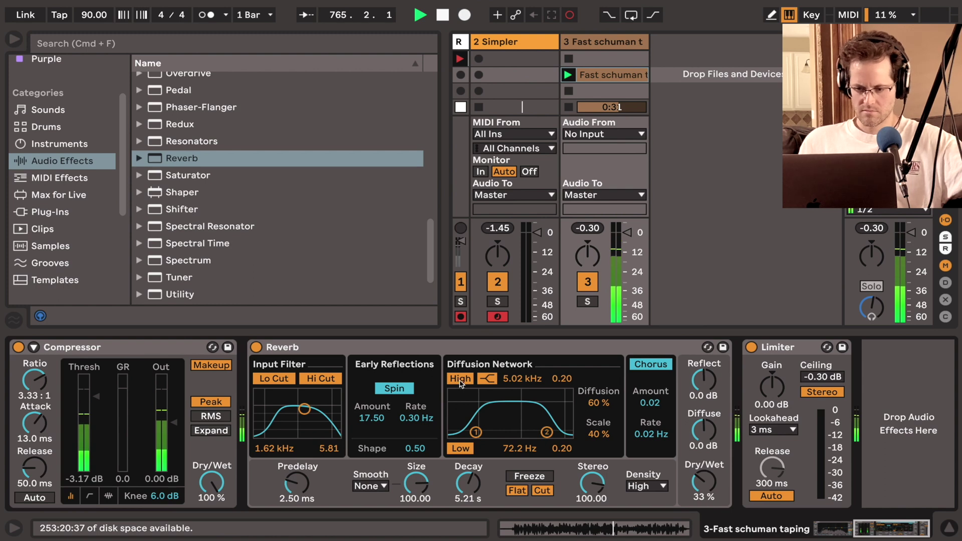
Switch off the Reverb's high and low Diffusion Network filters and both the Hi Cut and Lo Cut of its Input Filter
left_click(460, 378)
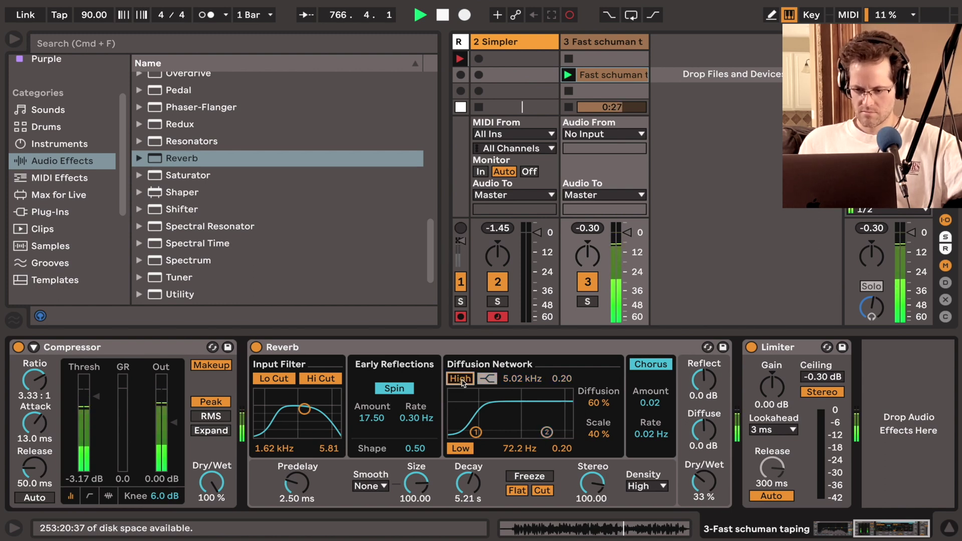
left_click(460, 448)
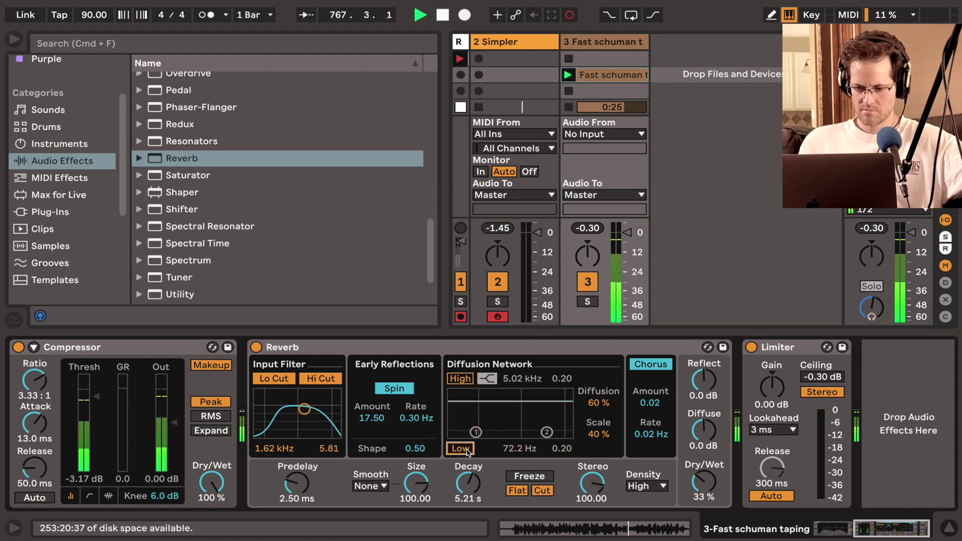
left_click(316, 380)
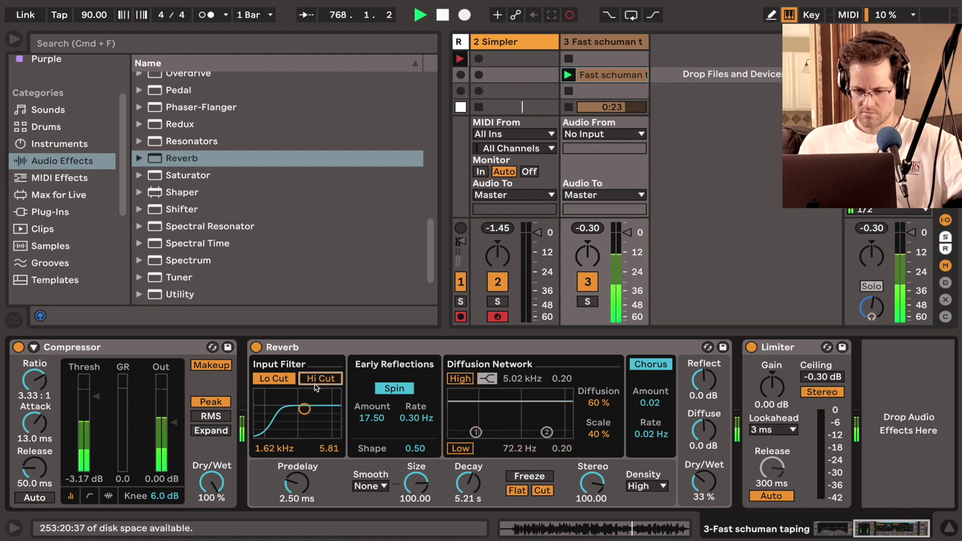
left_click(284, 382)
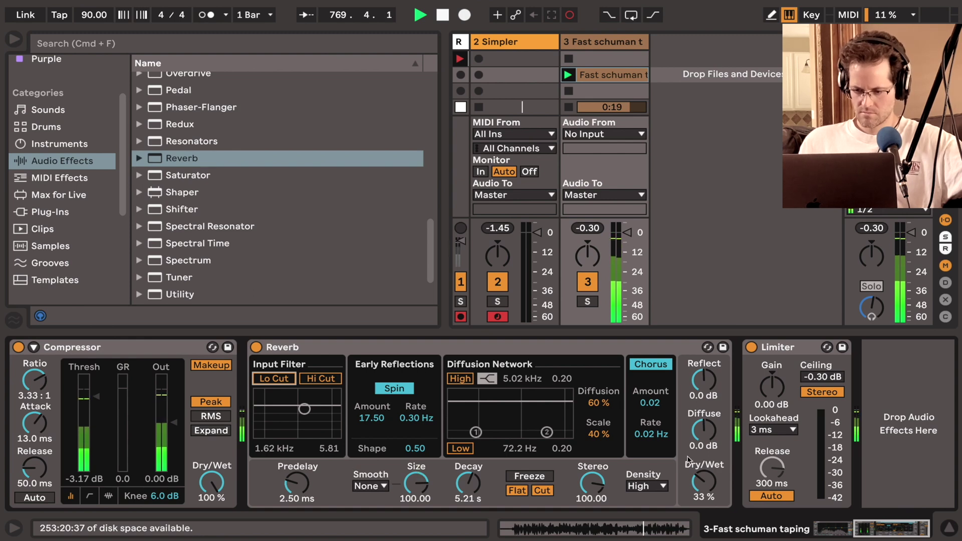
Audition the Reverb at 0% Dry/Wet, set Dry/Wet to 32%, and re-enable the Input Filter's Hi Cut
left_click_drag(699, 482, 700, 473)
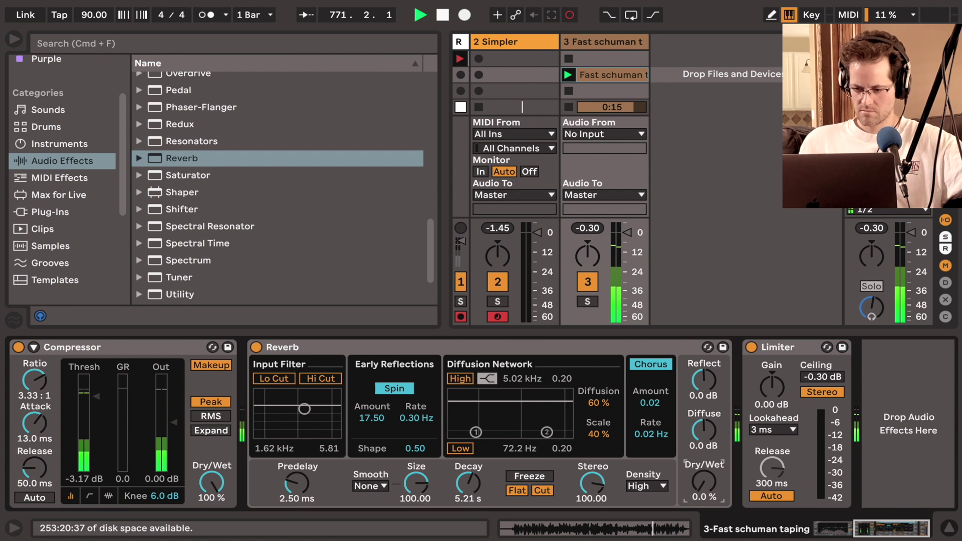
left_click_drag(703, 481, 703, 478)
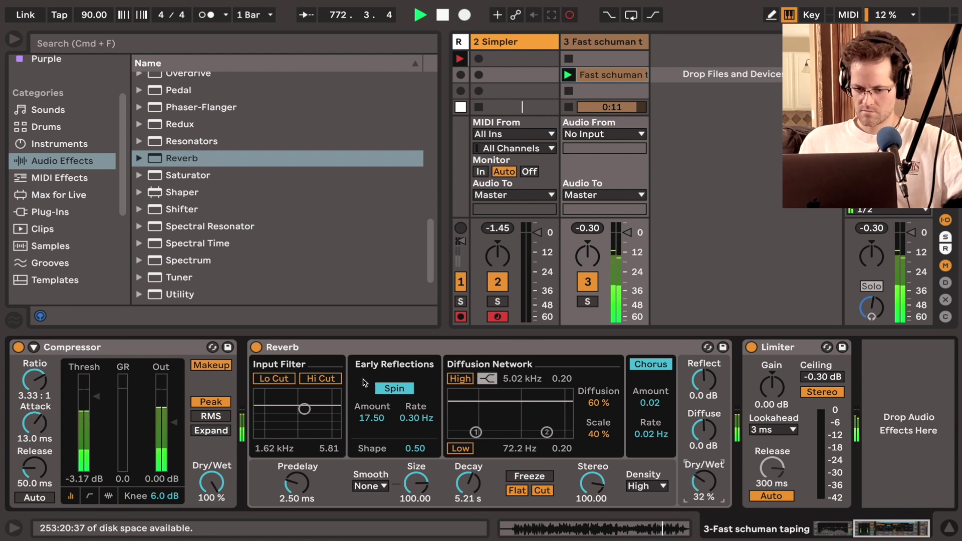
left_click(335, 380)
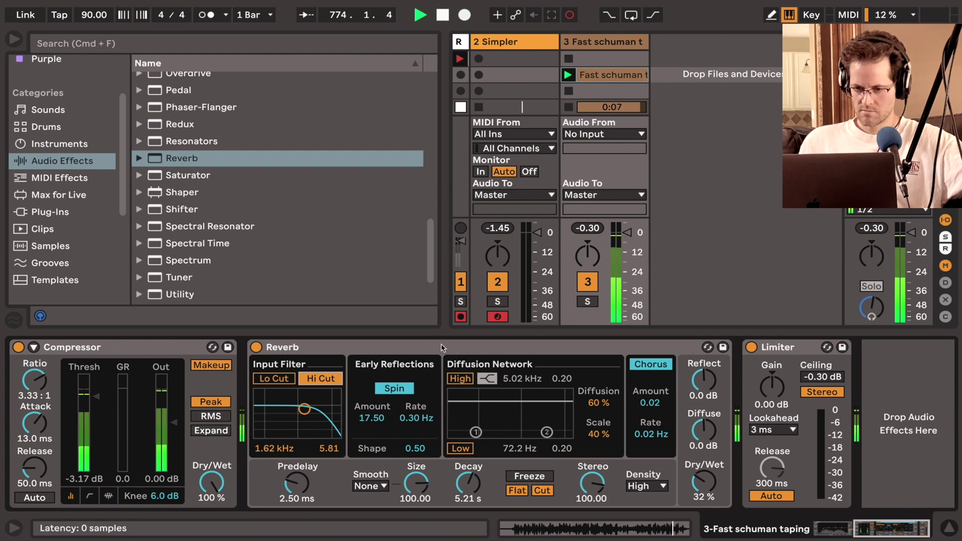
Delete the Fast schuman taping audio track
left_click(613, 46)
key("Delete")
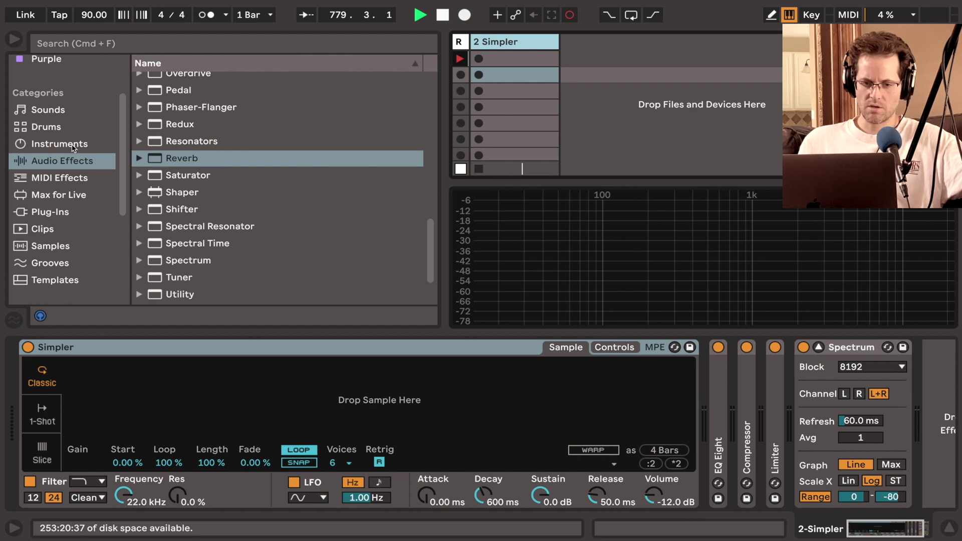
Load Zappa Aliens.m4a from the Found Sound folder in Kens Sounds into the empty Simpler
scroll(64, 193, "down", 5)
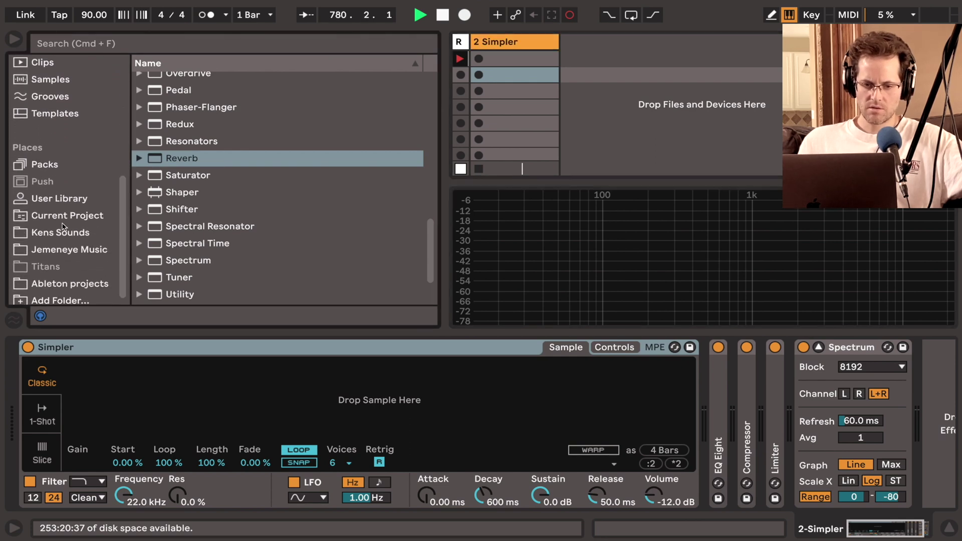
left_click(63, 233)
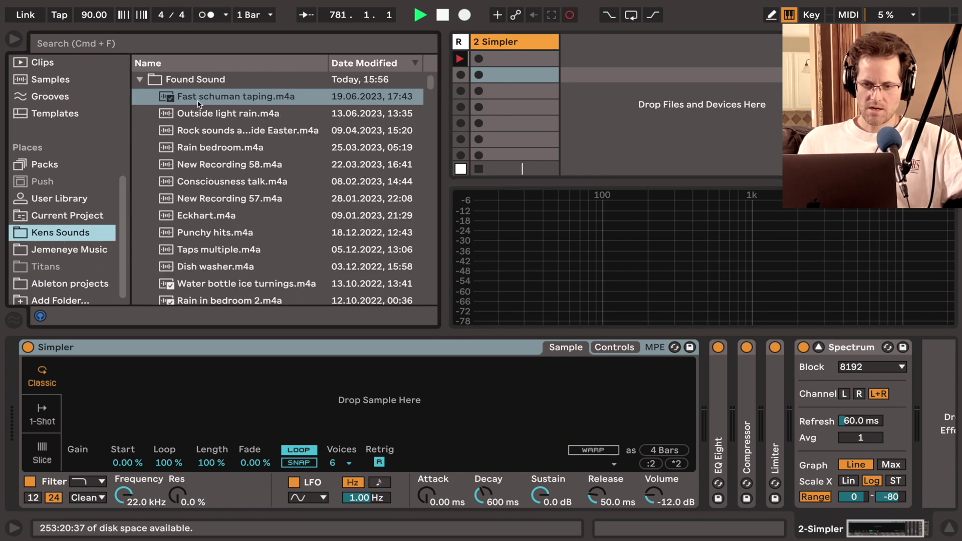
left_click(199, 120)
scroll(199, 120, "down", 15)
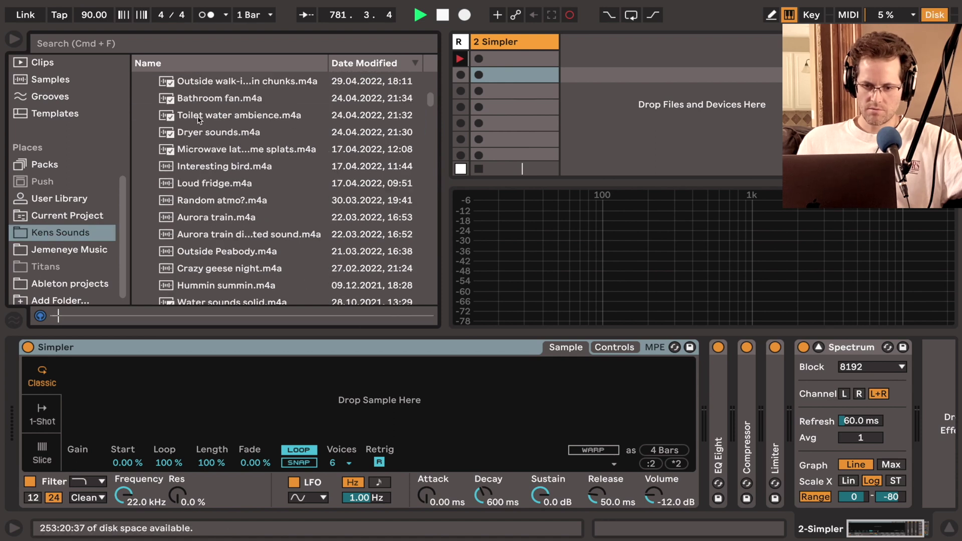
scroll(199, 119, "down", 10)
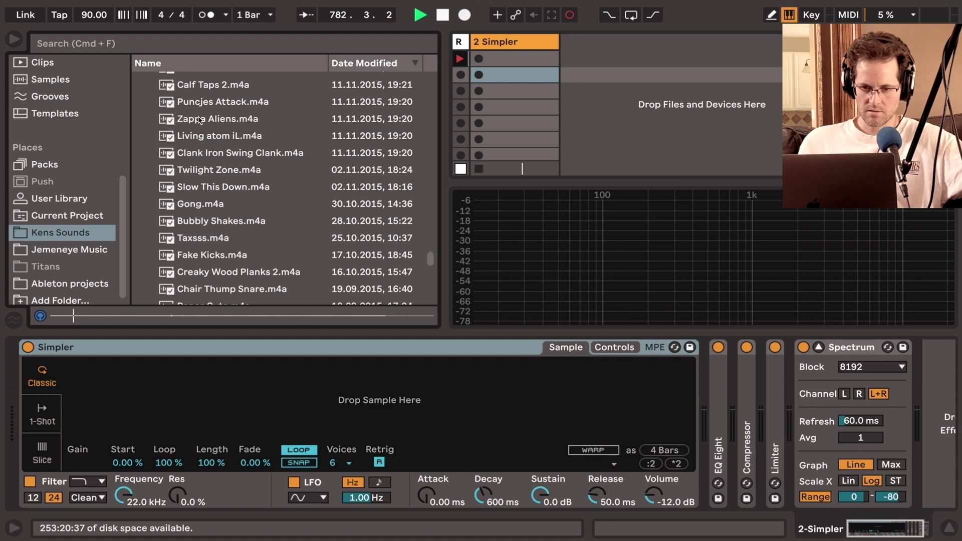
left_click(200, 120)
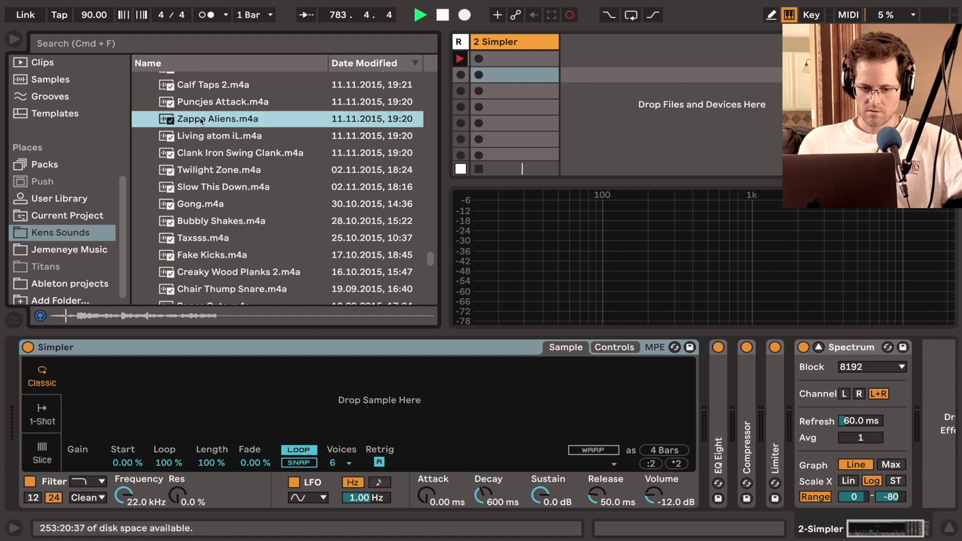
left_click_drag(200, 121, 197, 155)
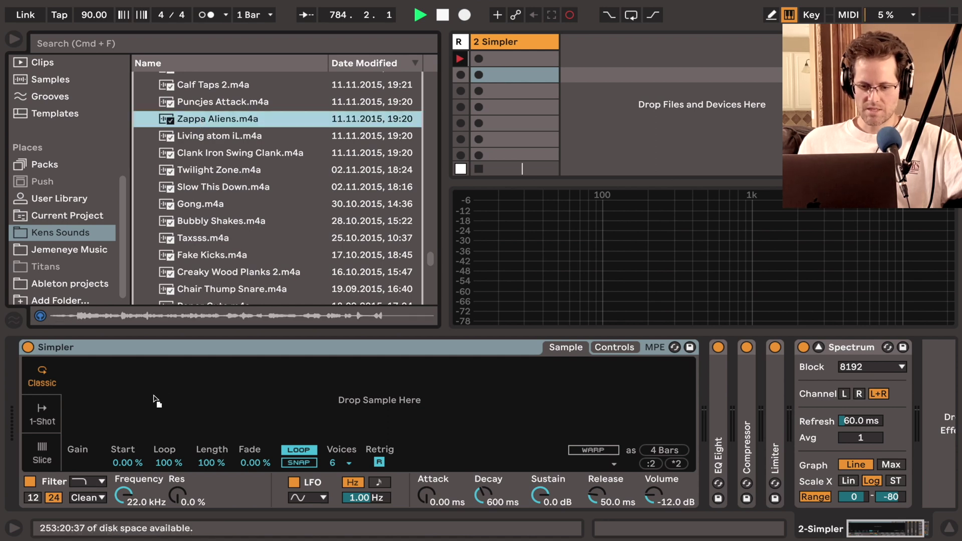
left_click_drag(155, 401, 155, 399)
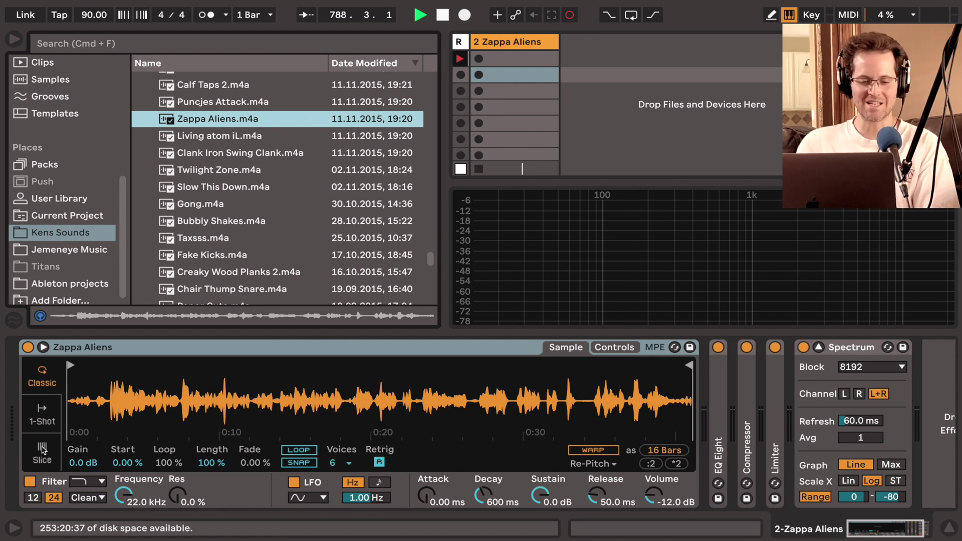
Switch the Zappa Aliens Simpler to Slice mode and set its transient Sensitivity to 74%
left_click(42, 450)
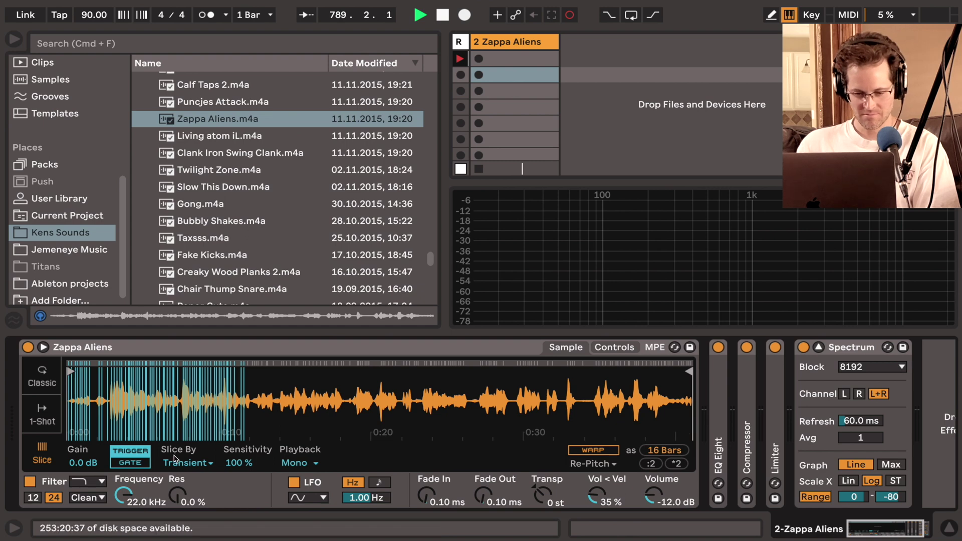
left_click_drag(235, 463, 236, 481)
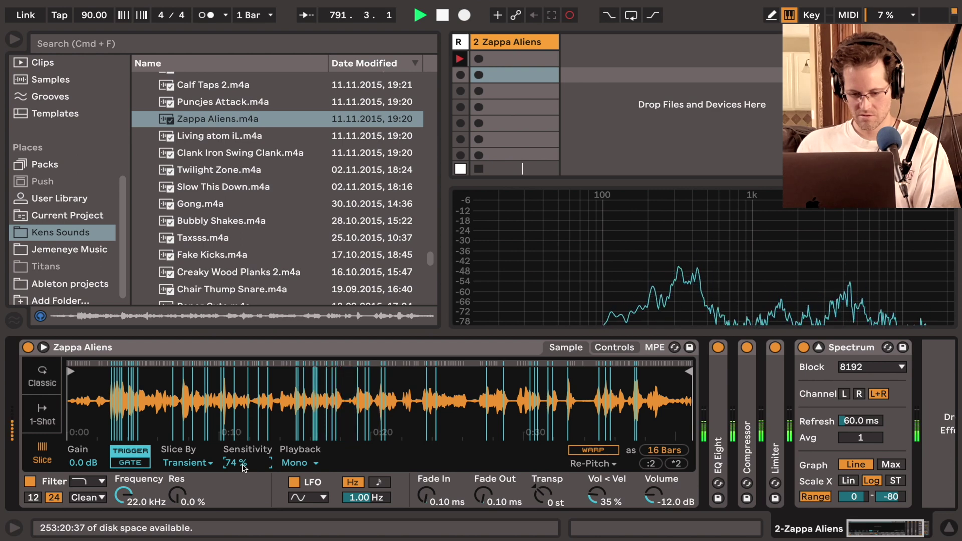
Insert a Reverb audio effect directly after the Compressor on the Zappa Aliens Simpler track
scroll(70, 211, "up", 5)
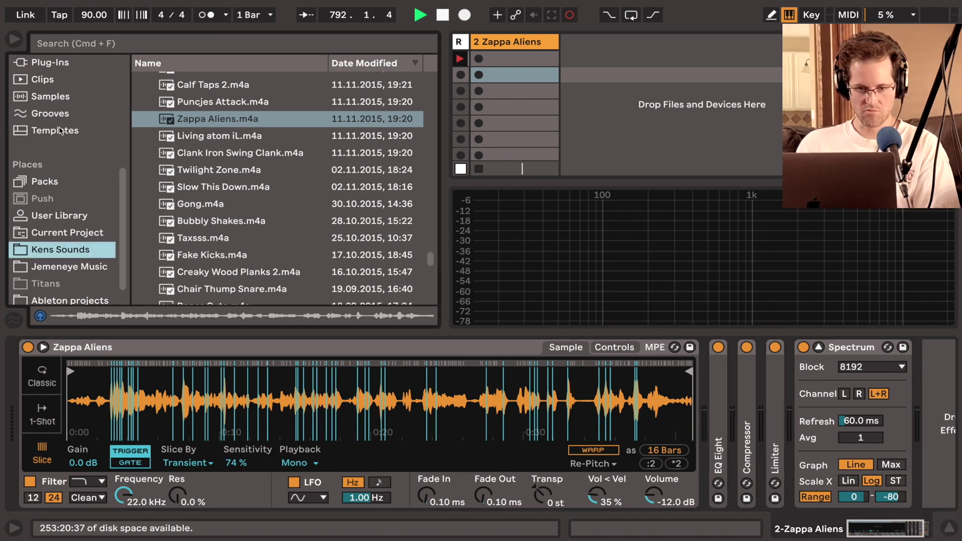
left_click(58, 92)
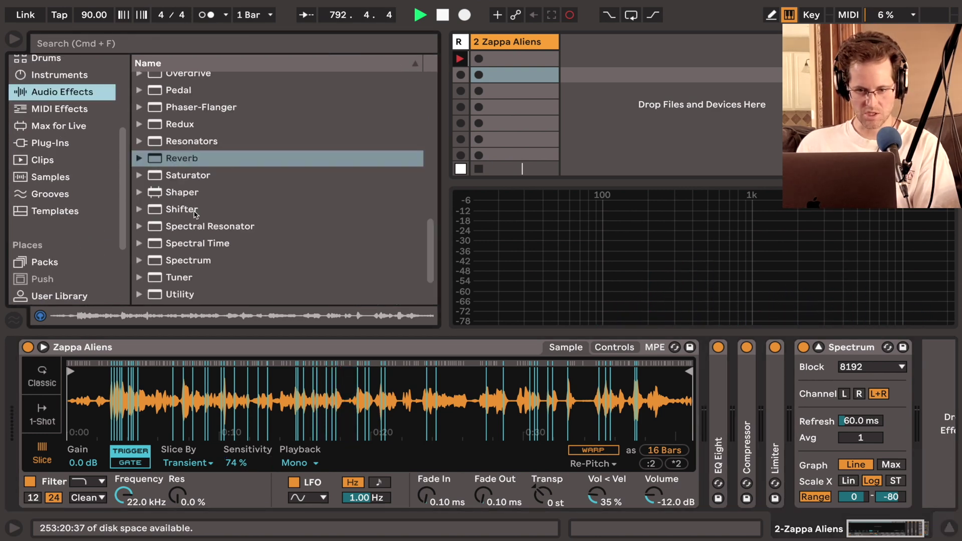
left_click_drag(177, 163, 759, 385)
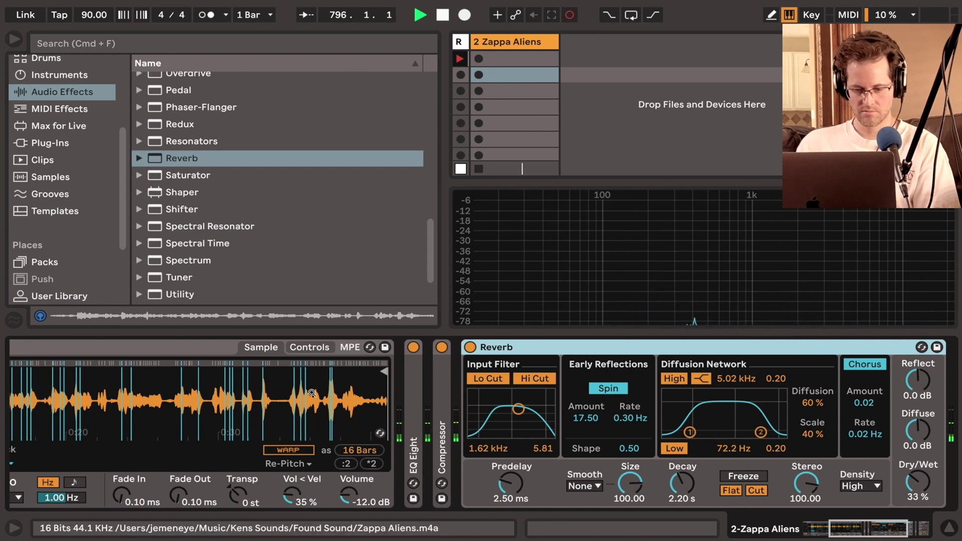
scroll(311, 393, "left", 6)
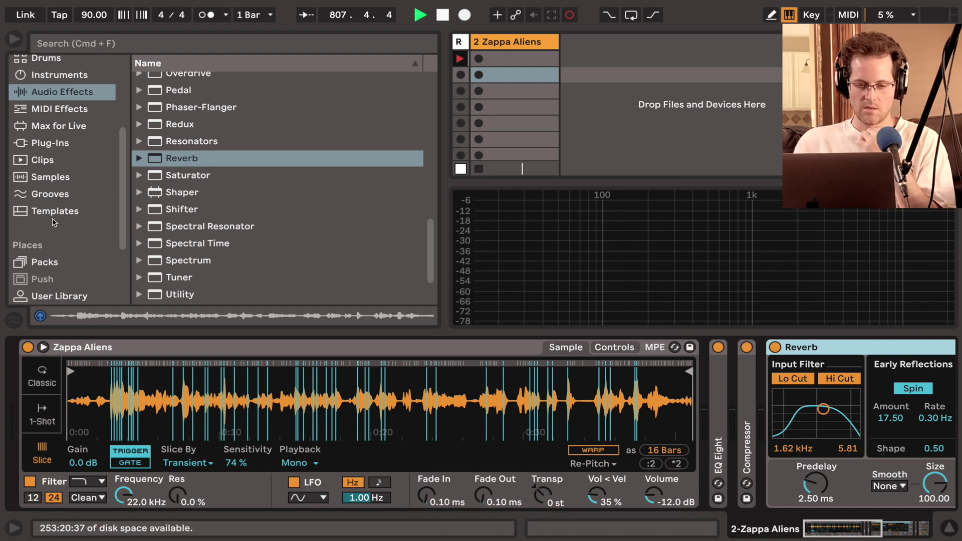
Add Zappa Aliens.m4a from Kens Sounds as a clip on a new audio track and play it
scroll(54, 222, "down", 1)
scroll(54, 223, "down", 1)
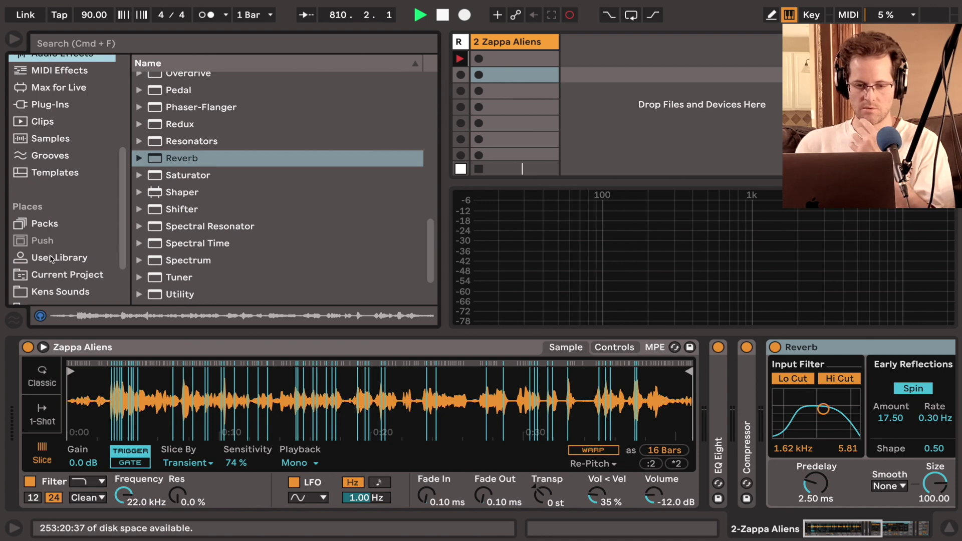
scroll(51, 263, "down", 2)
left_click(51, 264)
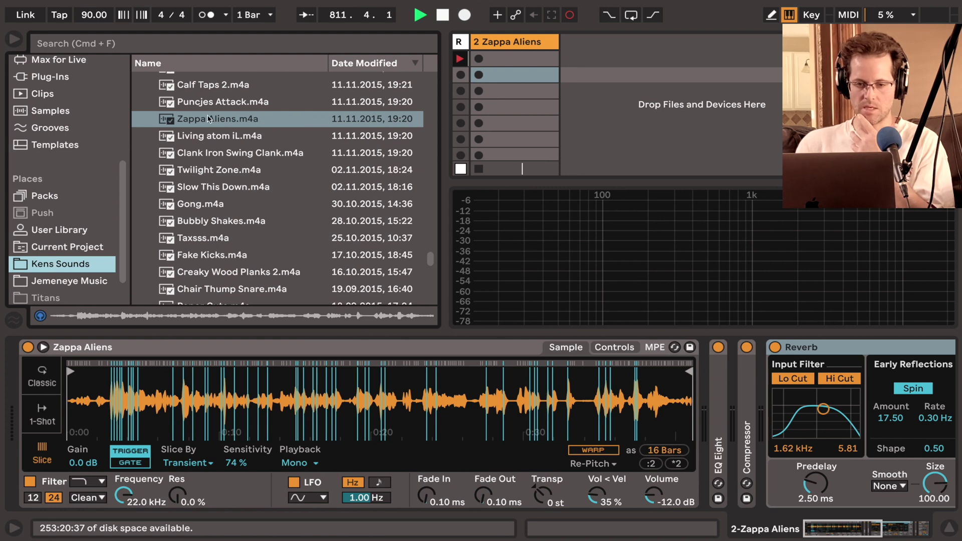
left_click_drag(209, 118, 606, 72)
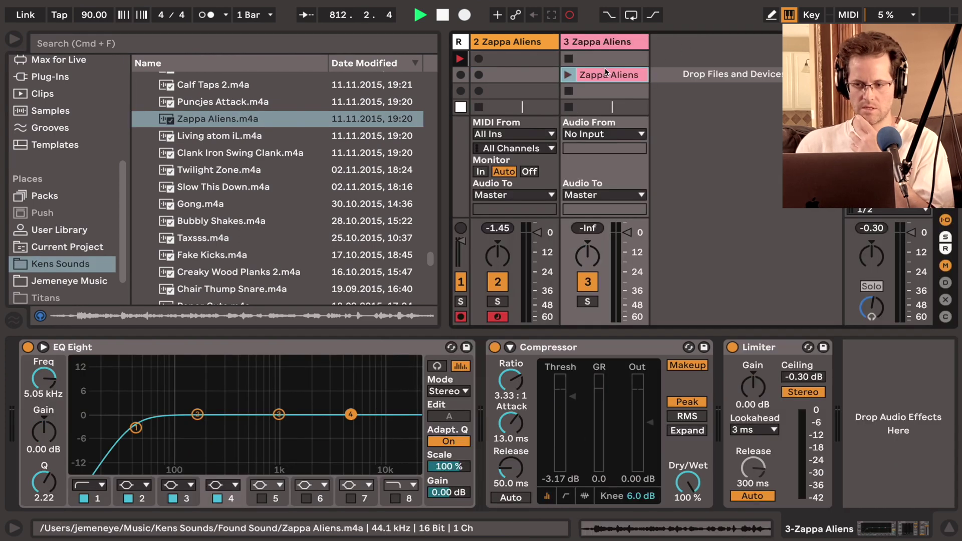
left_click(605, 76)
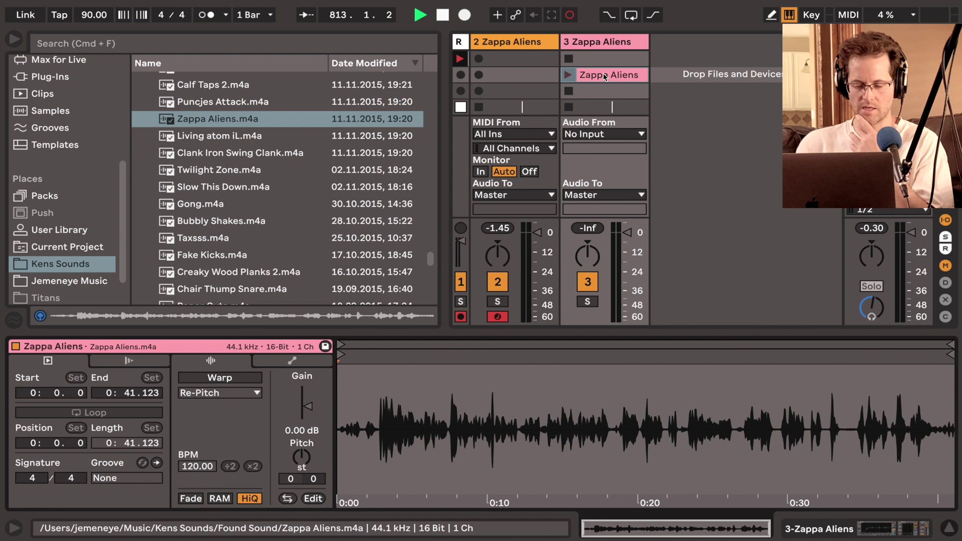
left_click(568, 76)
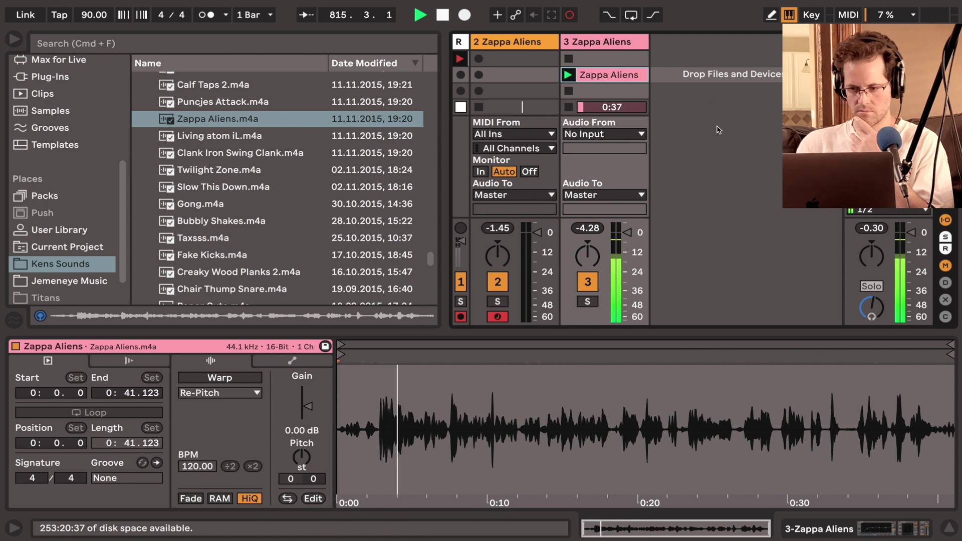
Lower the Zappa Aliens audio track's volume to -8.6 dB and delete that track
left_click_drag(626, 232, 626, 247)
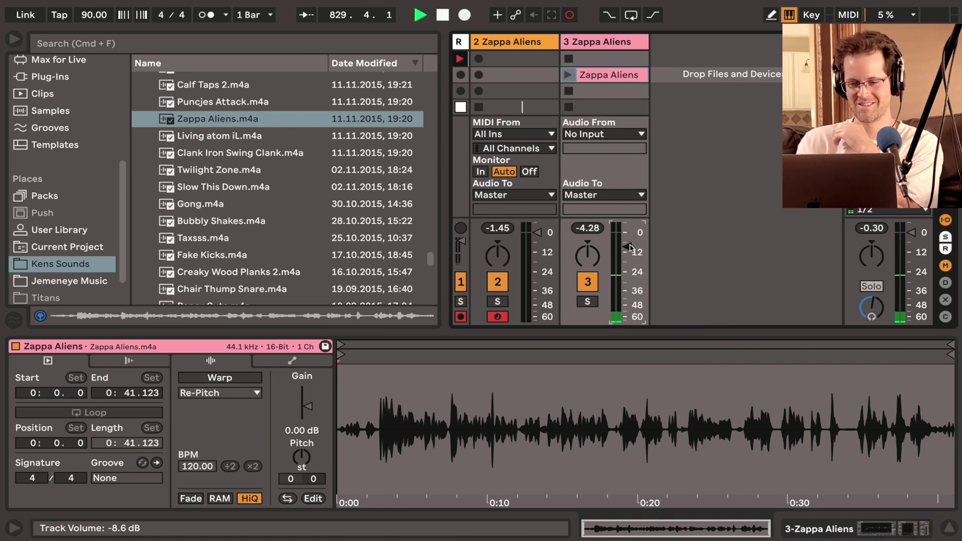
left_click(601, 42)
key("Delete")
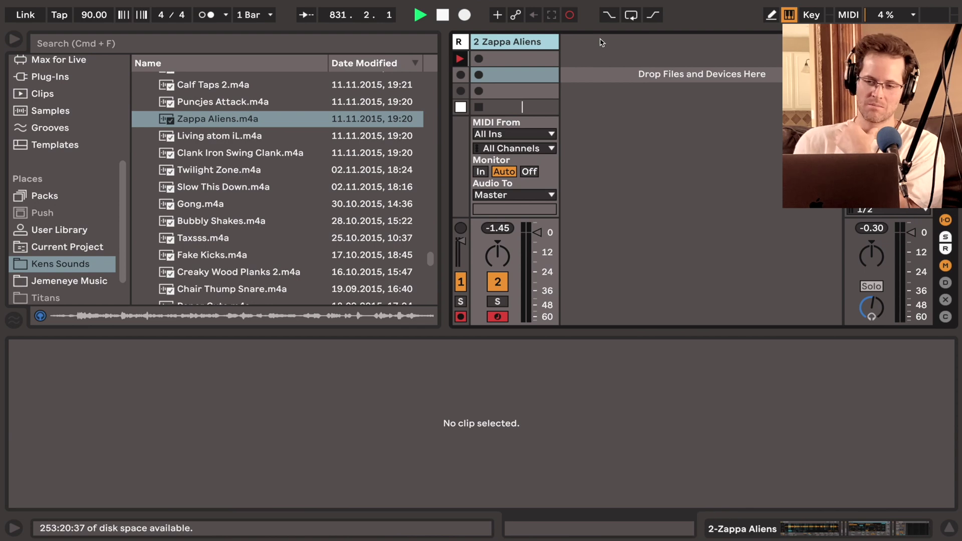
Set the Zappa Aliens Simpler to slice the sample by Beat
left_click(546, 44)
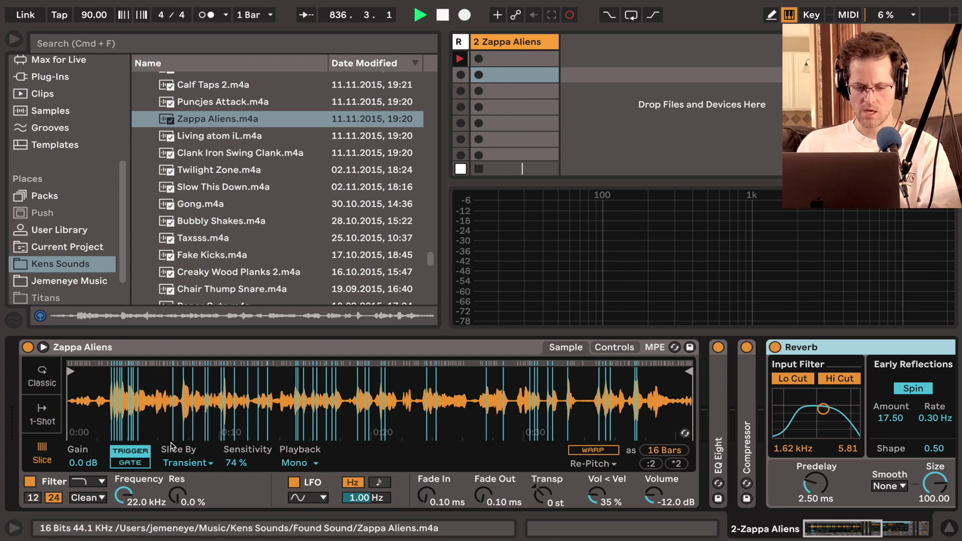
left_click(200, 464)
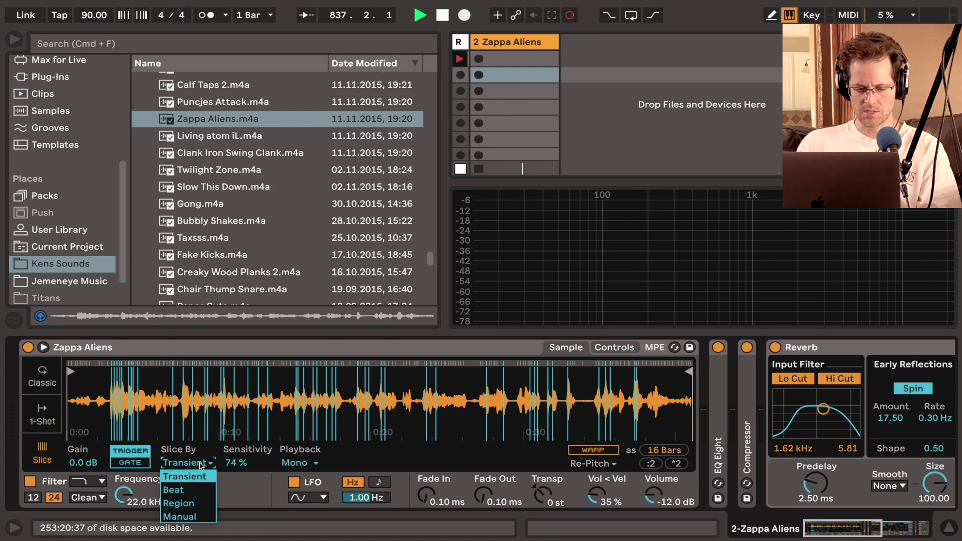
left_click(200, 489)
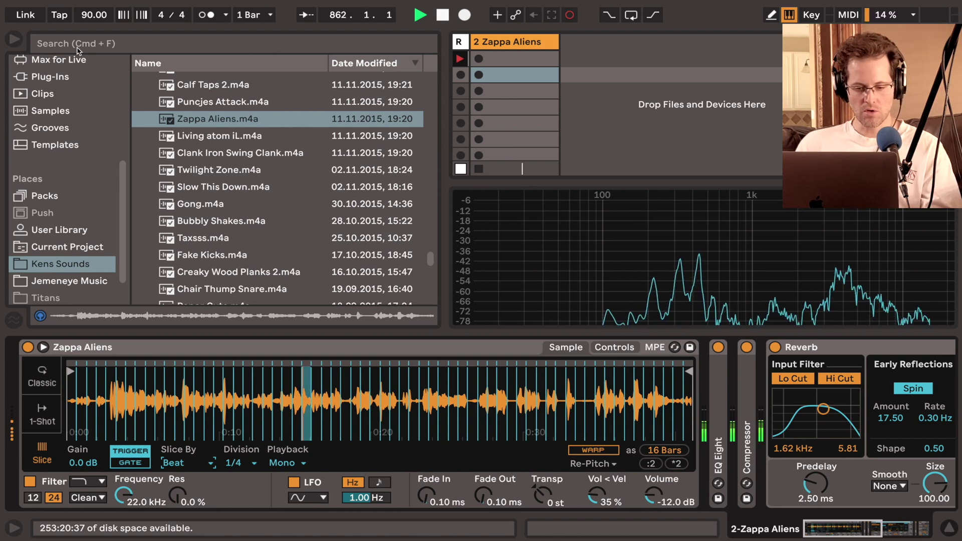
Insert a Pitch MIDI effect in front of the Zappa Aliens Simpler
scroll(60, 142, "up", 4)
left_click(61, 141)
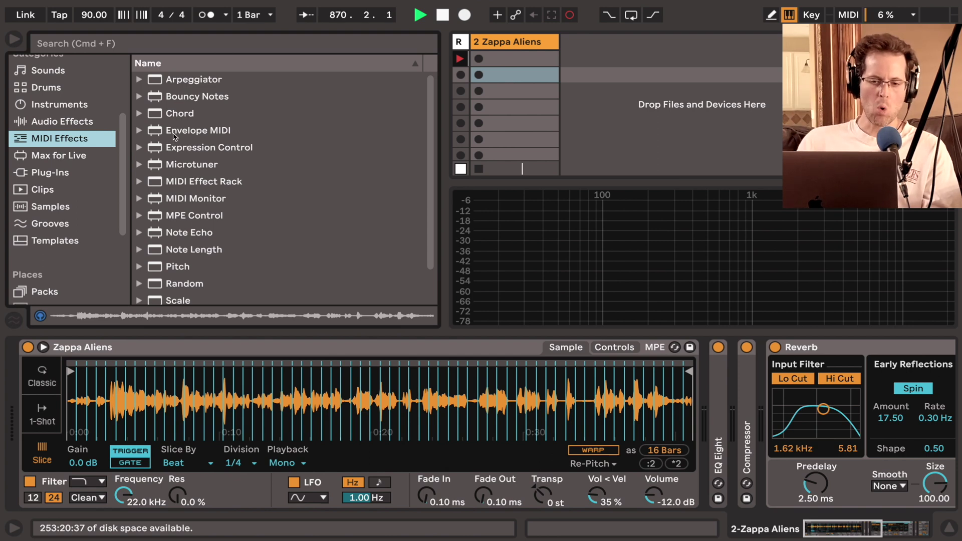
scroll(178, 149, "down", 1)
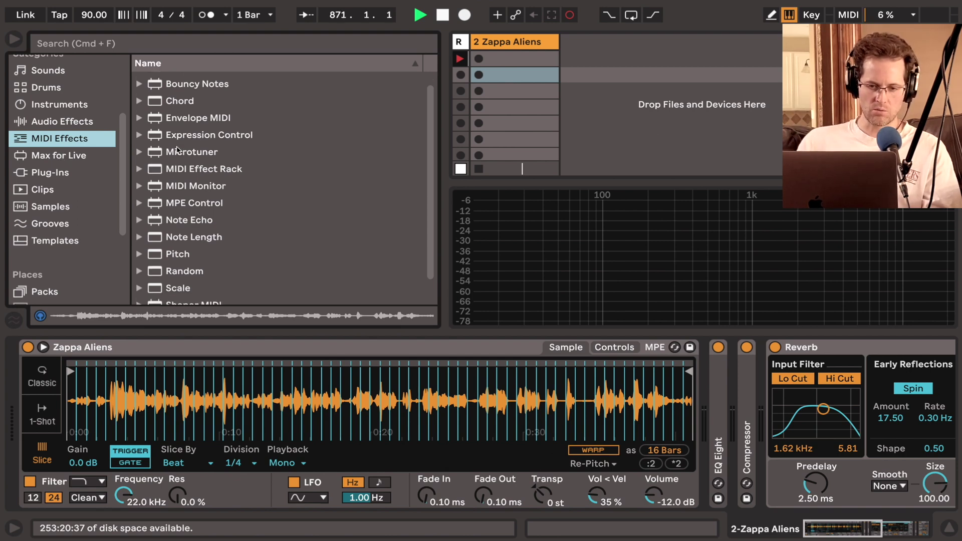
key("End")
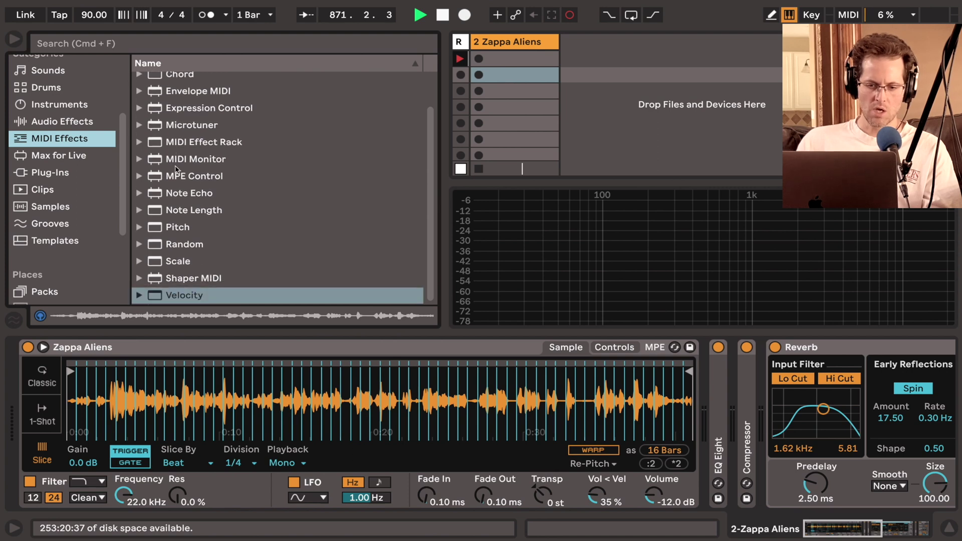
double_click(175, 228)
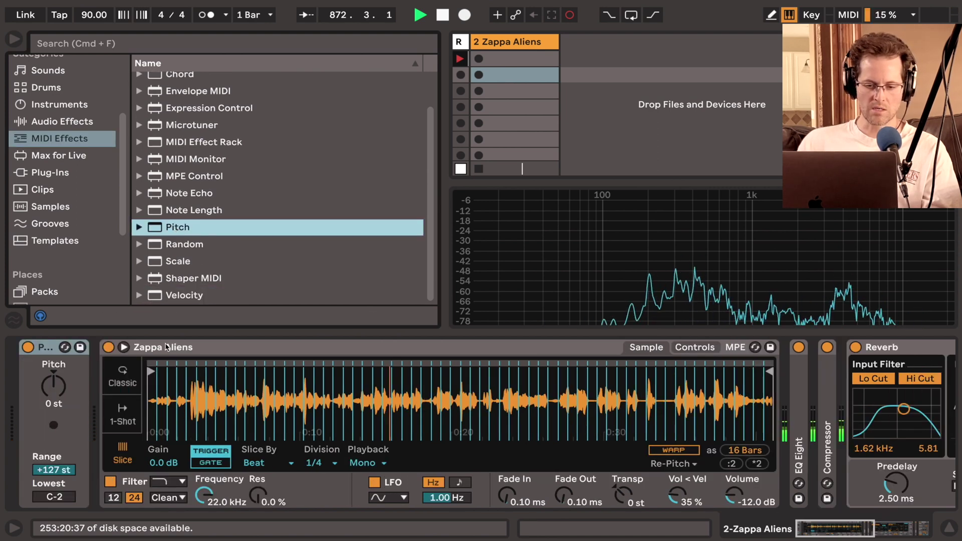
Transpose the Pitch MIDI effect down to -24 st
left_click_drag(53, 385, 53, 440)
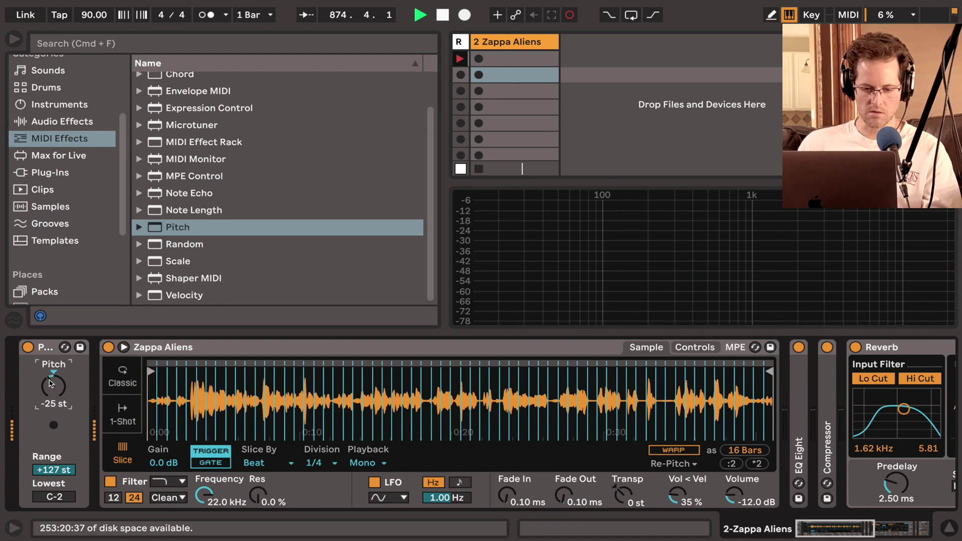
scroll(50, 383, "up", 1)
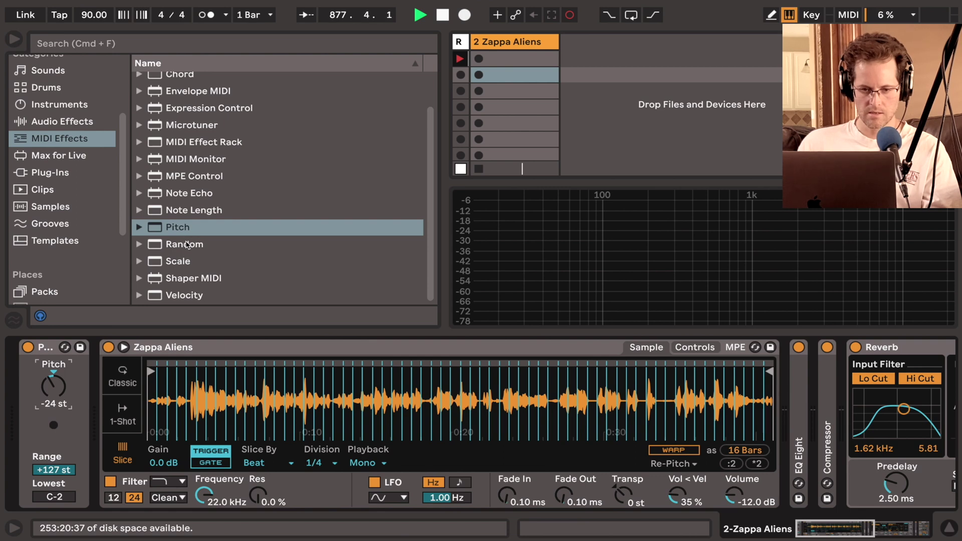
Insert an Arpeggiator between the Pitch effect and the Simpler and give it a free-running rate of 149 ms
scroll(186, 244, "up", 3)
left_click_drag(194, 86, 102, 361)
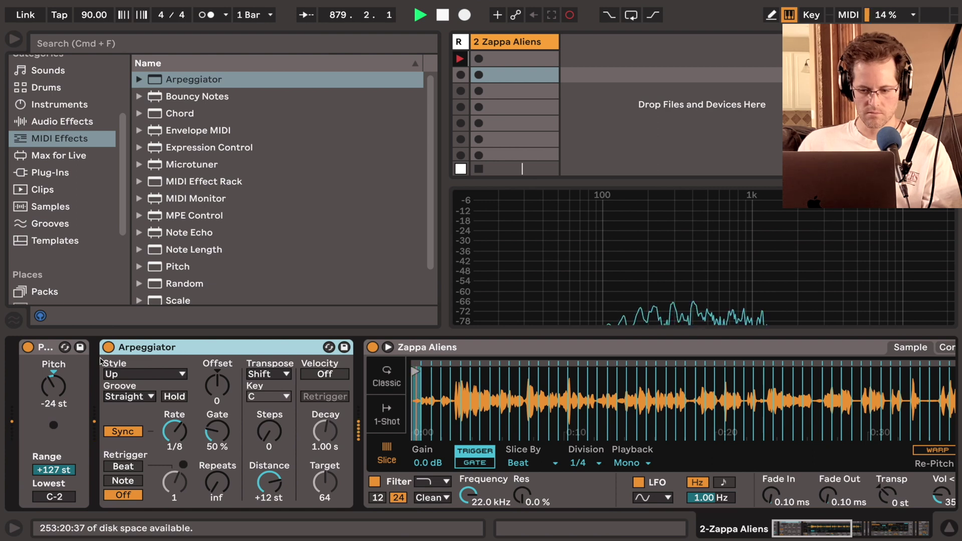
left_click(123, 432)
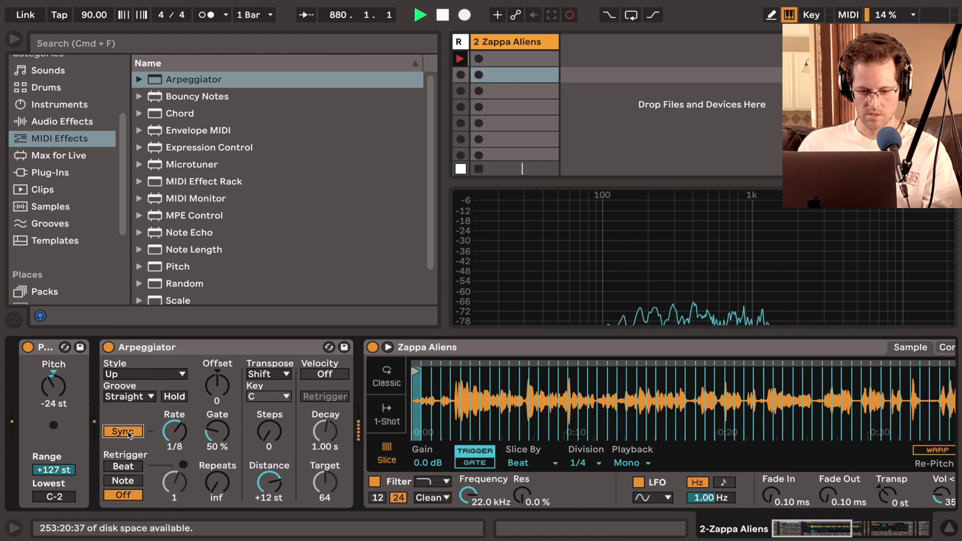
left_click_drag(175, 431, 174, 406)
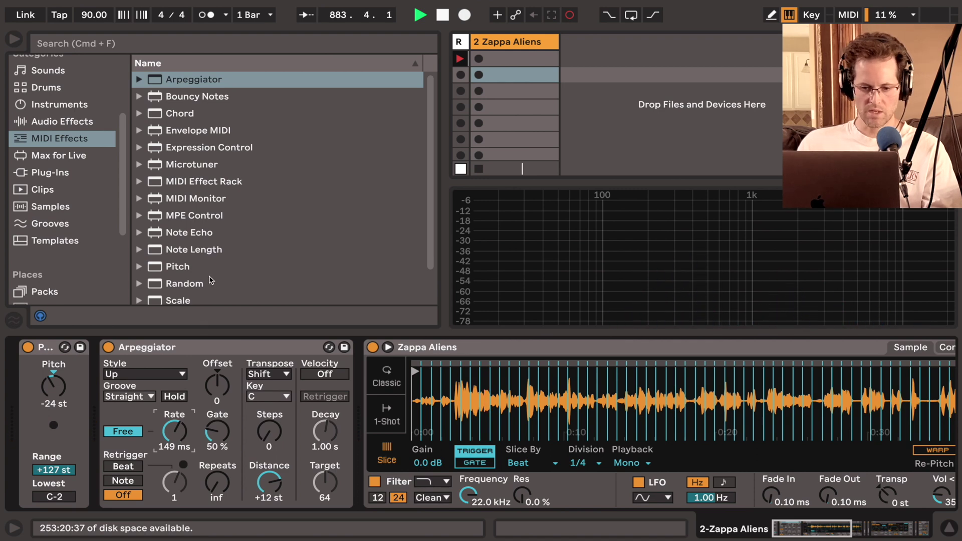
Insert a Random MIDI effect after the Arpeggiator with Chance at 91 % and Choices at 24
scroll(211, 280, "down", 2)
left_click_drag(198, 253, 346, 399)
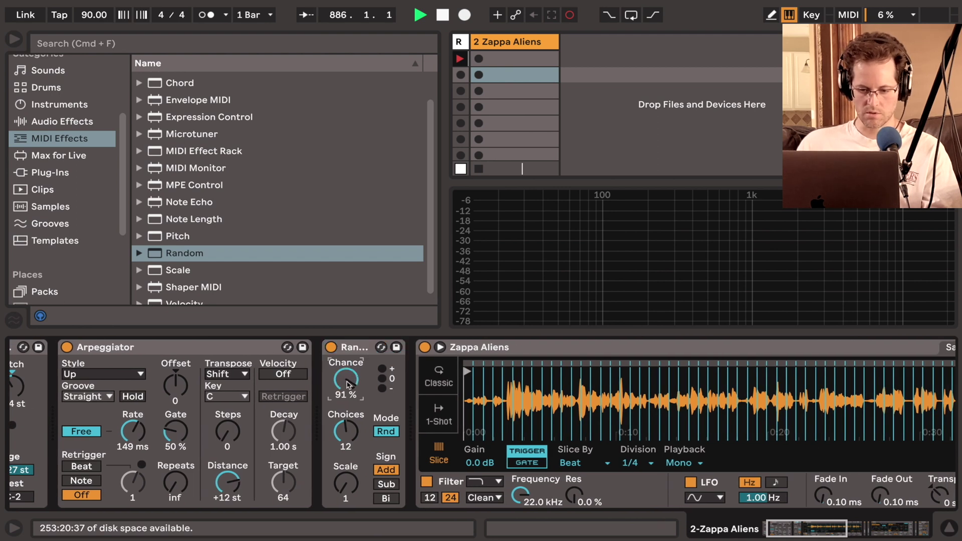
left_click(387, 484)
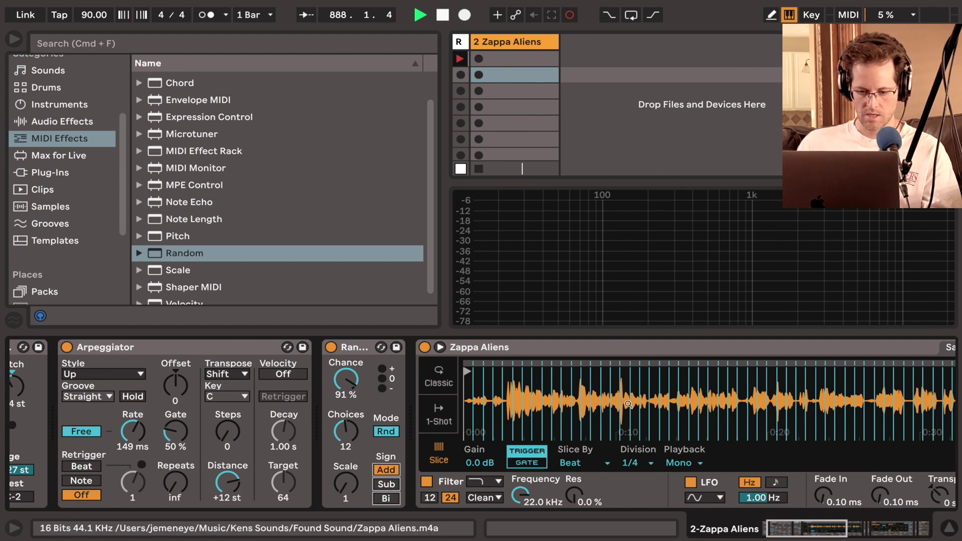
left_click(346, 446)
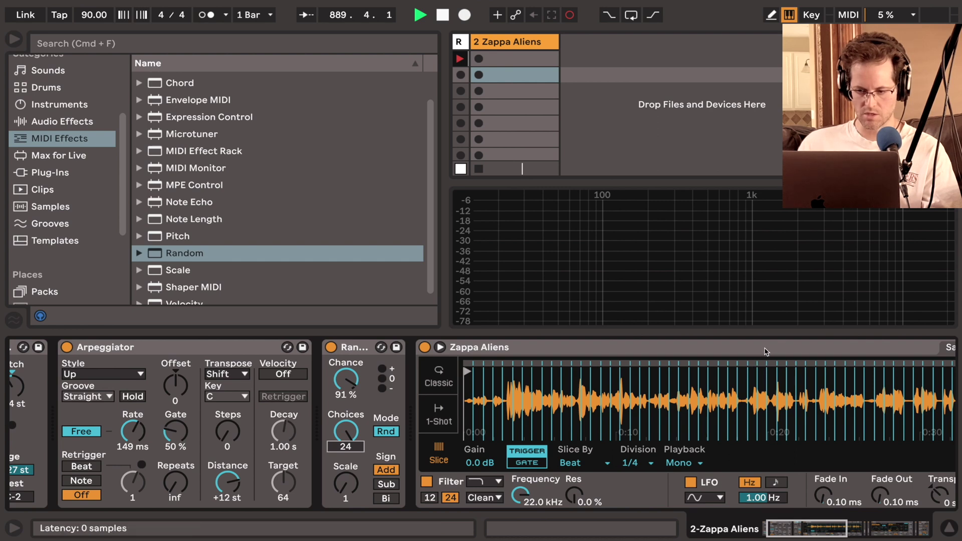
Set the Random effect's Scale to 2 and its Chance to 94 %
scroll(764, 351, "right", 2)
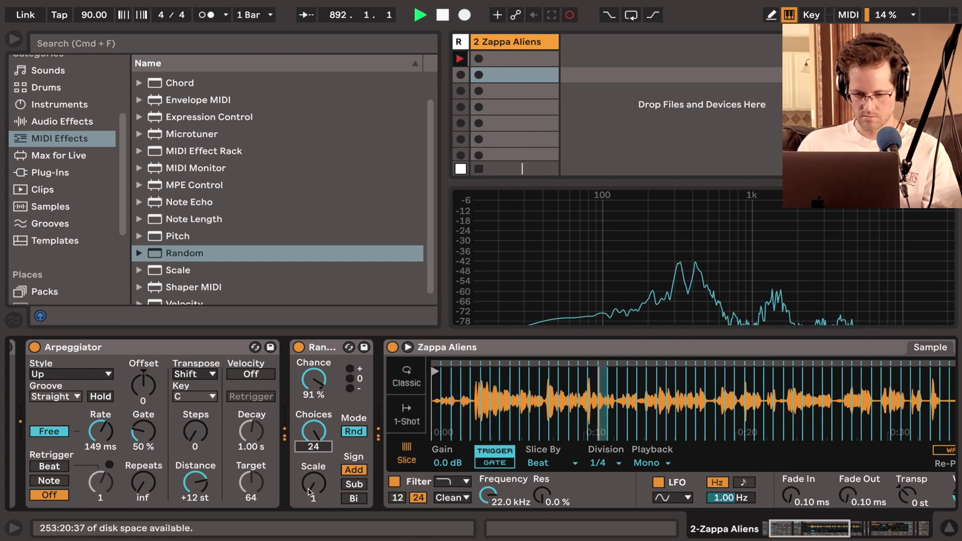
left_click_drag(309, 492, 310, 490)
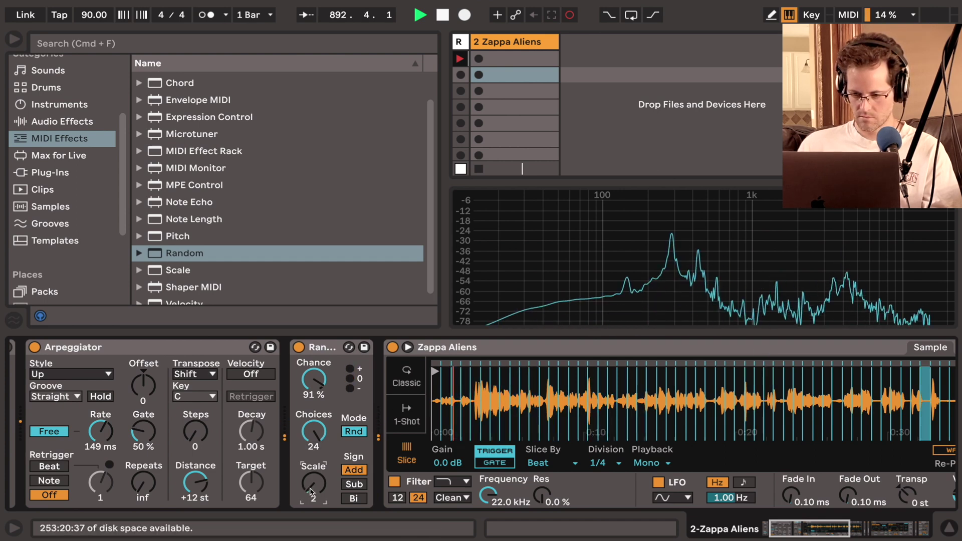
scroll(272, 417, "right", 3)
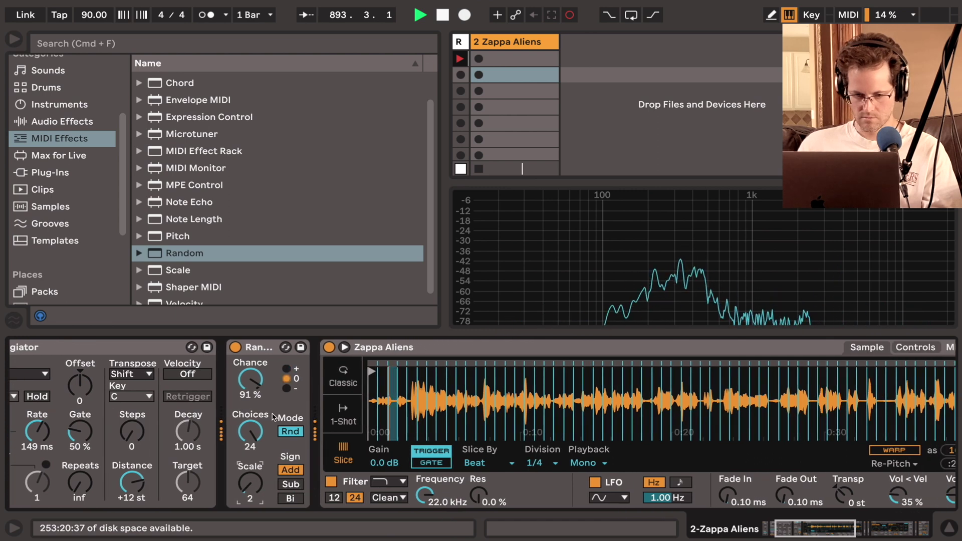
left_click_drag(260, 384, 262, 381)
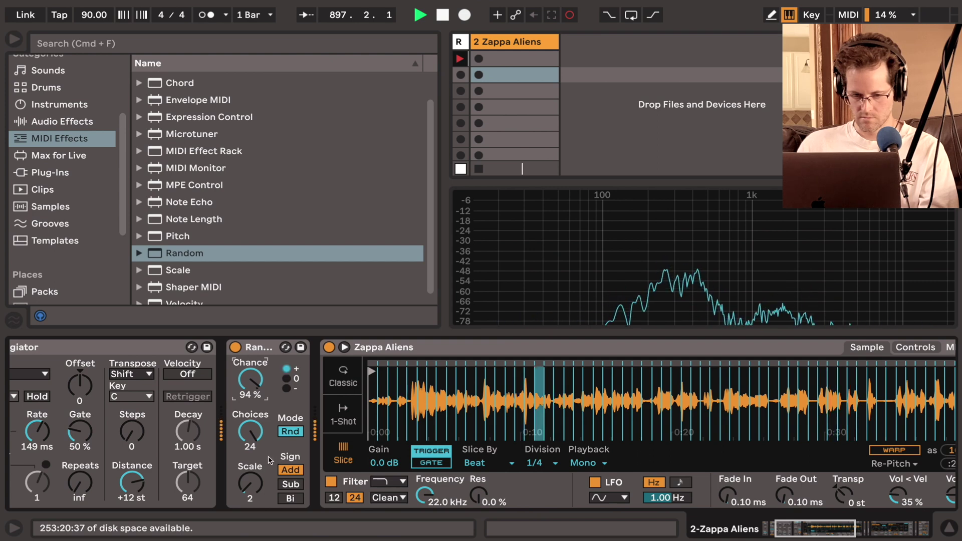
Slow the Arpeggiator's free-running rate to 416 ms
scroll(269, 460, "left", 3)
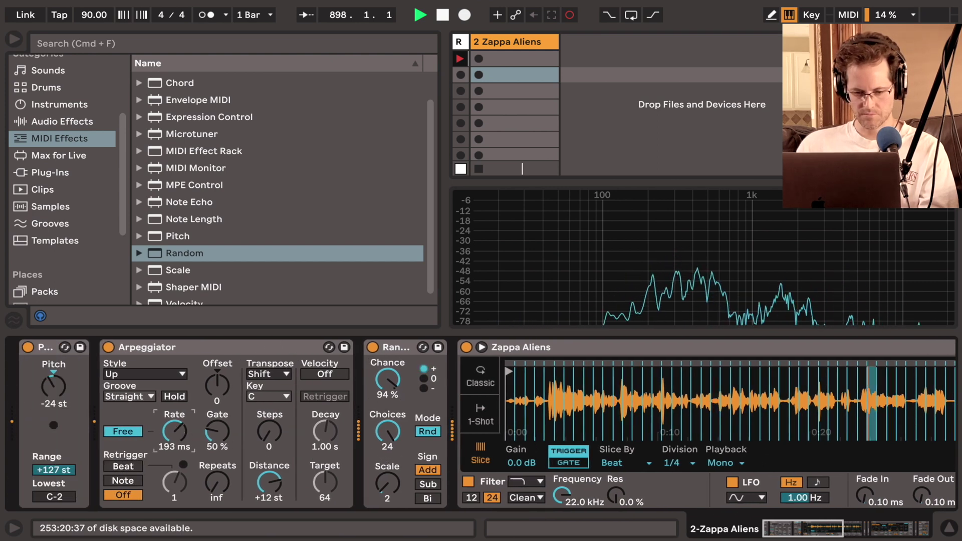
left_click_drag(174, 431, 174, 416)
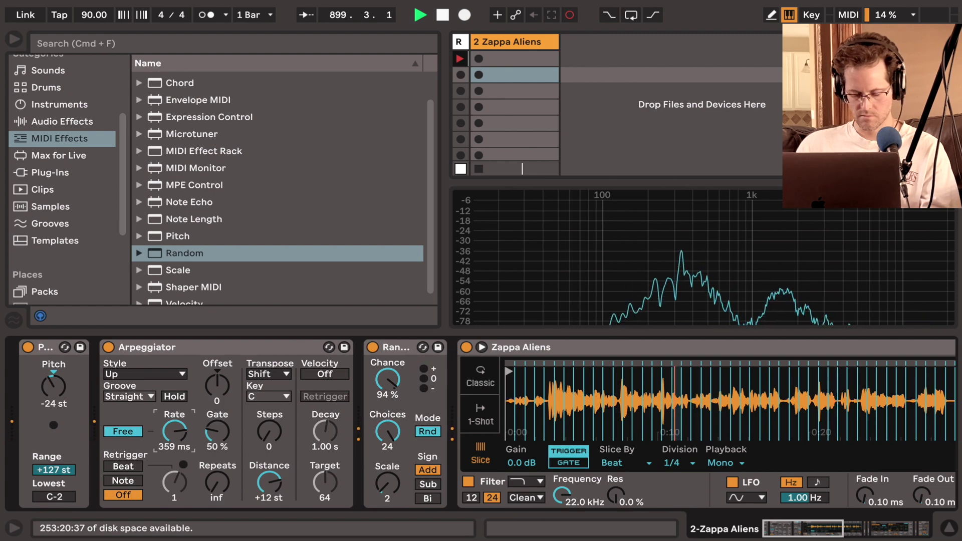
scroll(179, 432, "right", 5)
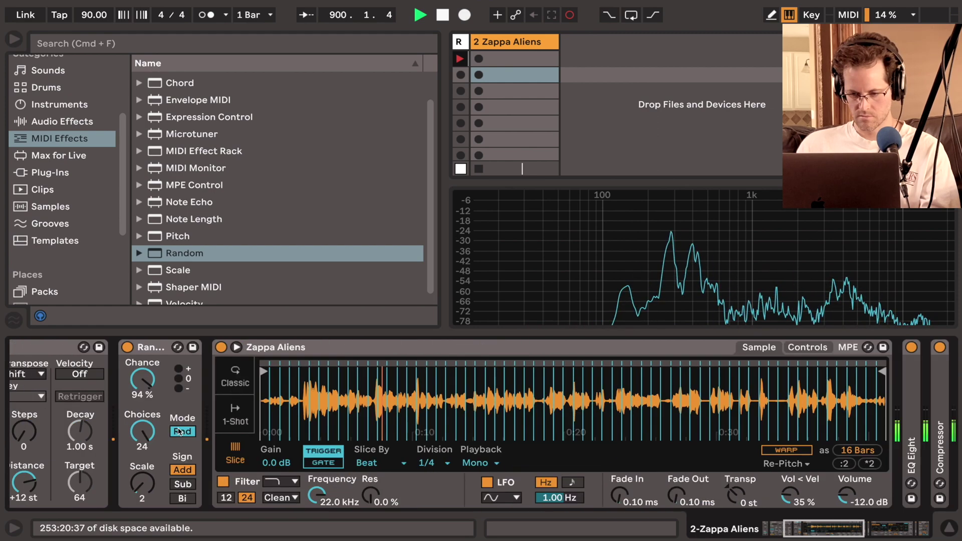
scroll(179, 432, "right", 12)
scroll(179, 429, "left", 11)
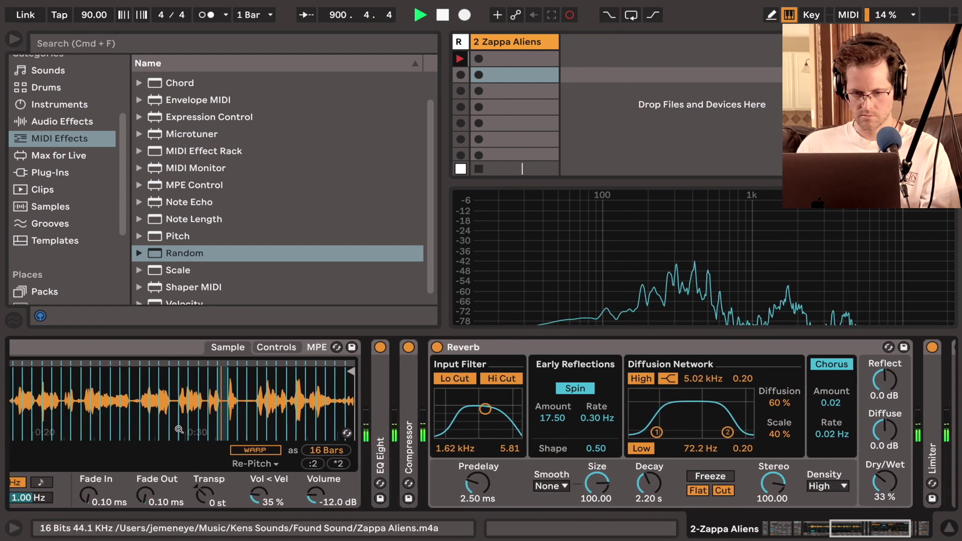
scroll(179, 432, "left", 4)
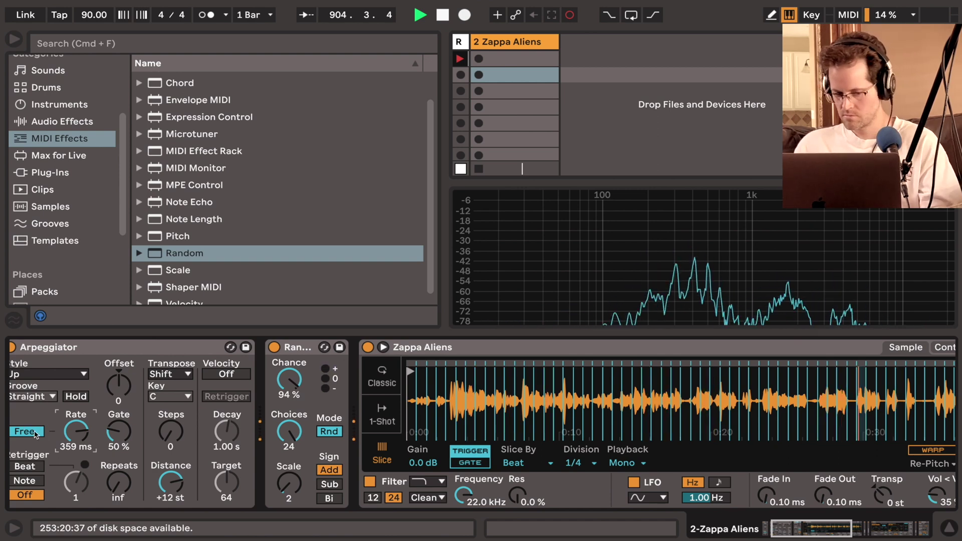
scroll(75, 441, "up", 3)
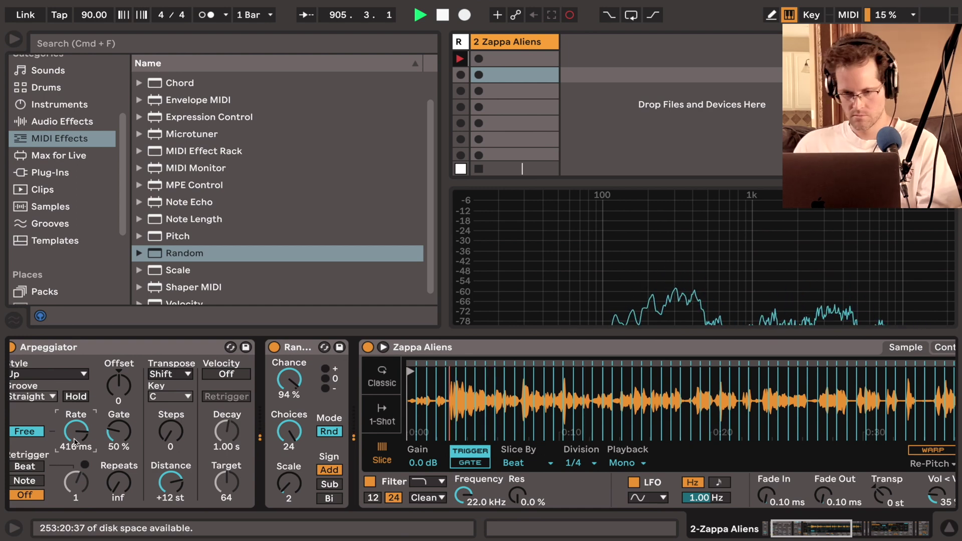
Search the sample library for "drum" and preview 075HH Drum Loop.aif and 80N Drumloop 95bpm.aif
left_click(48, 206)
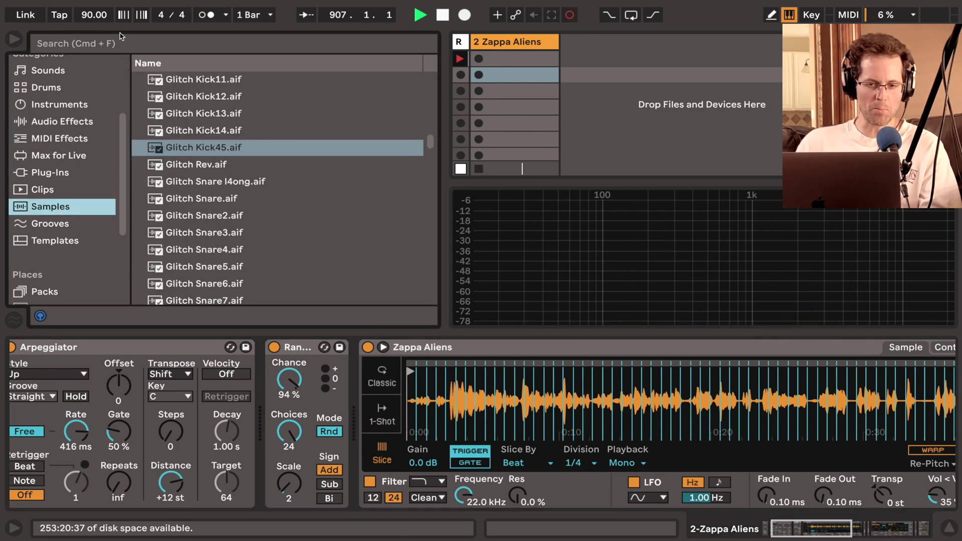
left_click(68, 45)
type("drum")
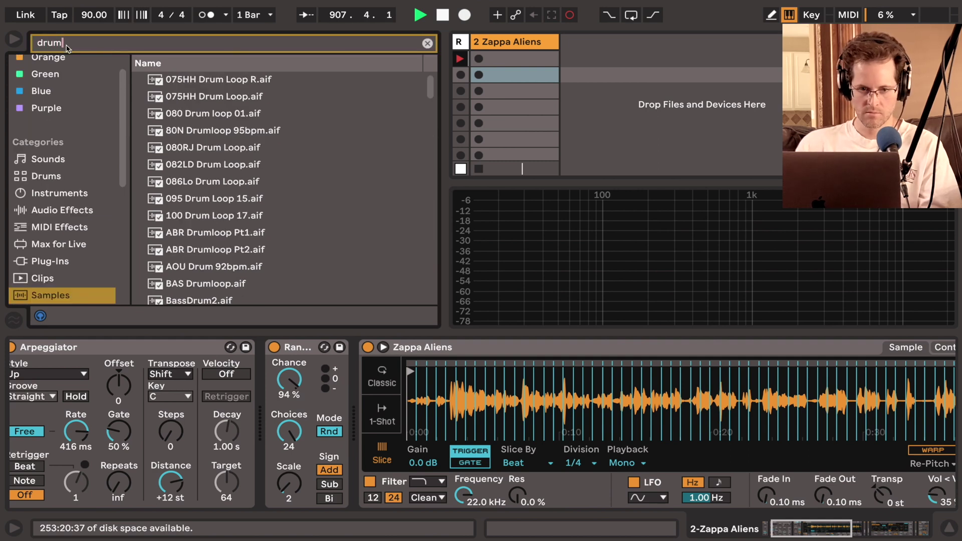
left_click(190, 98)
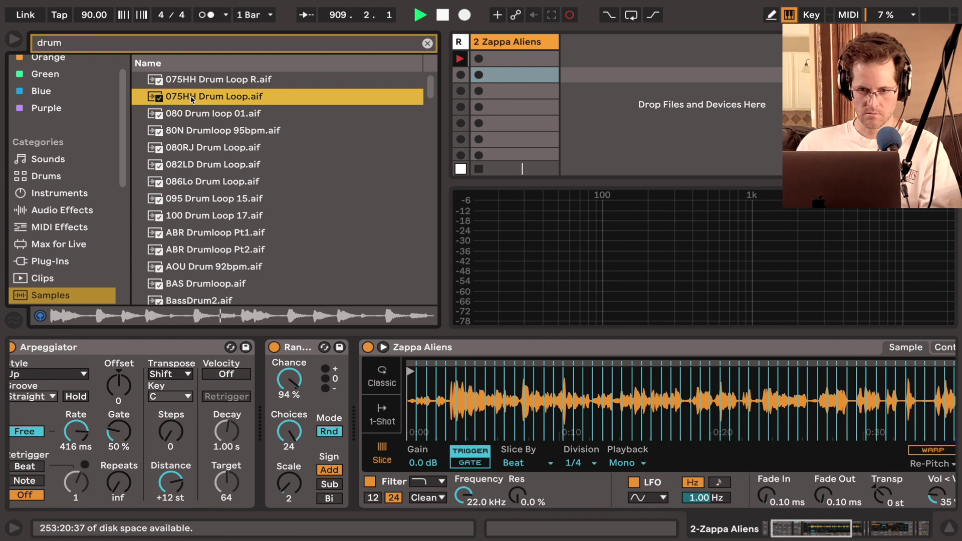
left_click(198, 131)
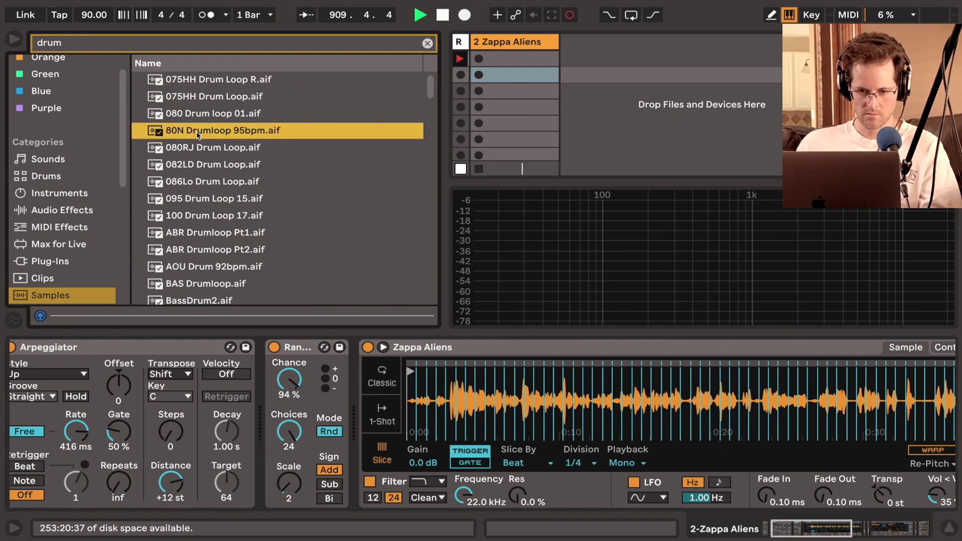
Add 80N Drumloop 95bpm.aif as a clip on a new audio track and launch it
scroll(198, 136, "down", 5)
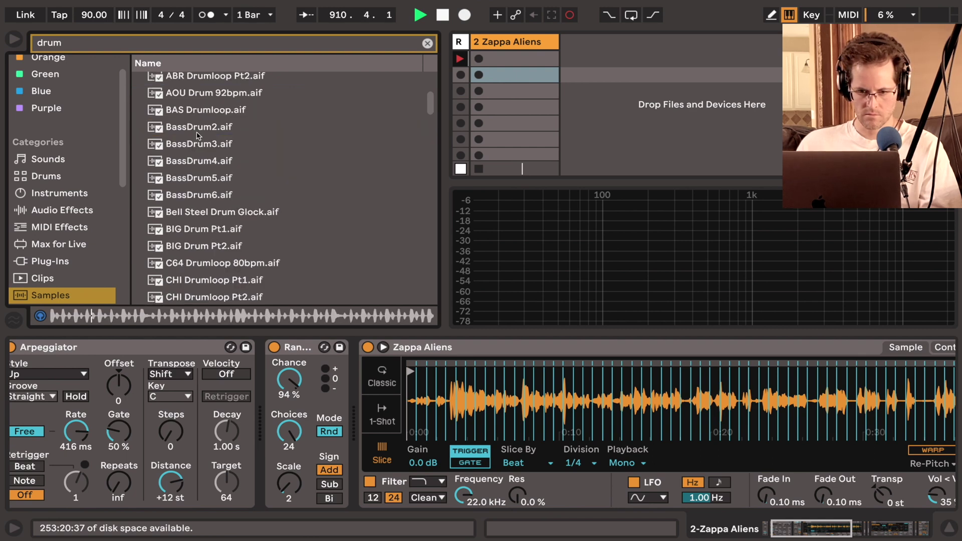
scroll(306, 139, "up", 5)
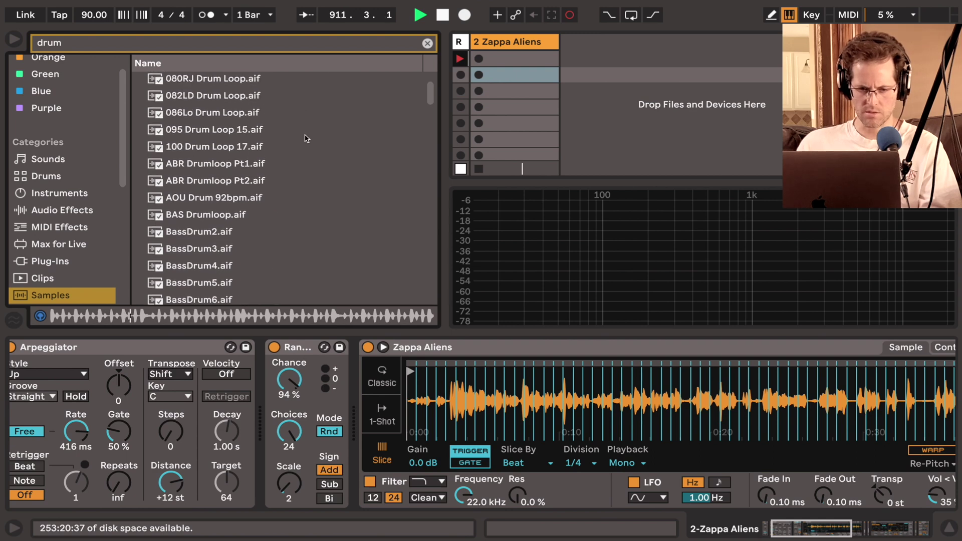
left_click_drag(263, 136, 576, 90)
left_click(568, 89)
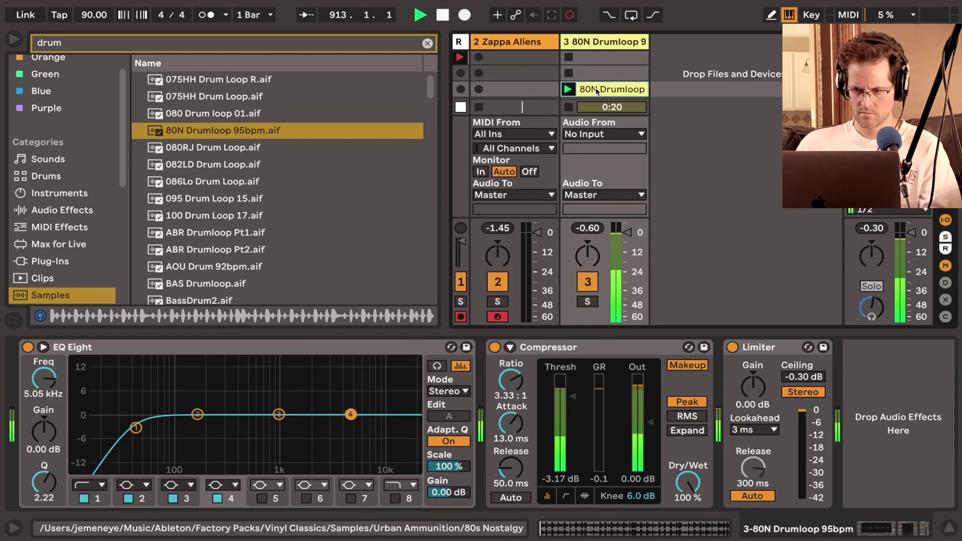
Set the 80N Drumloop clip's BPM to 95.00 and lower its track volume to -13.0 dB
left_click(596, 90)
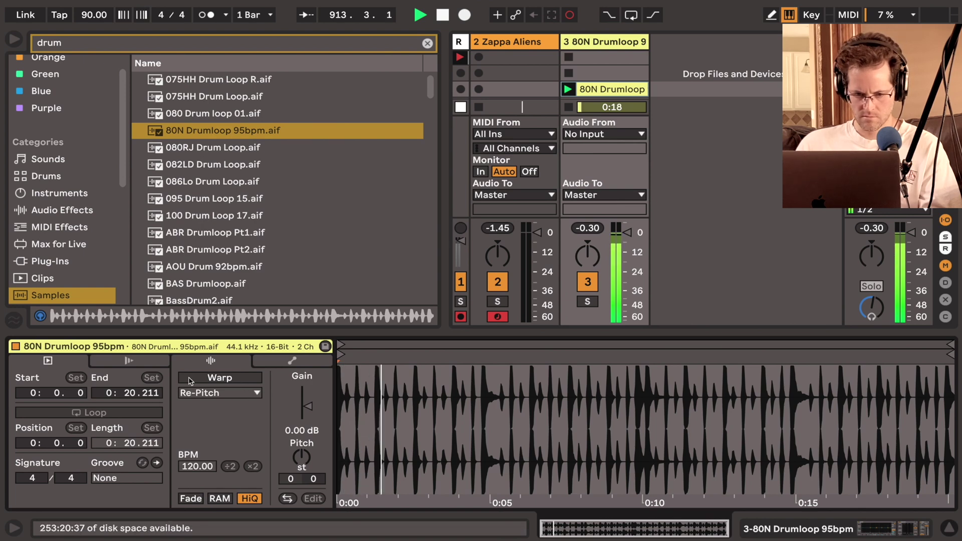
left_click(207, 379)
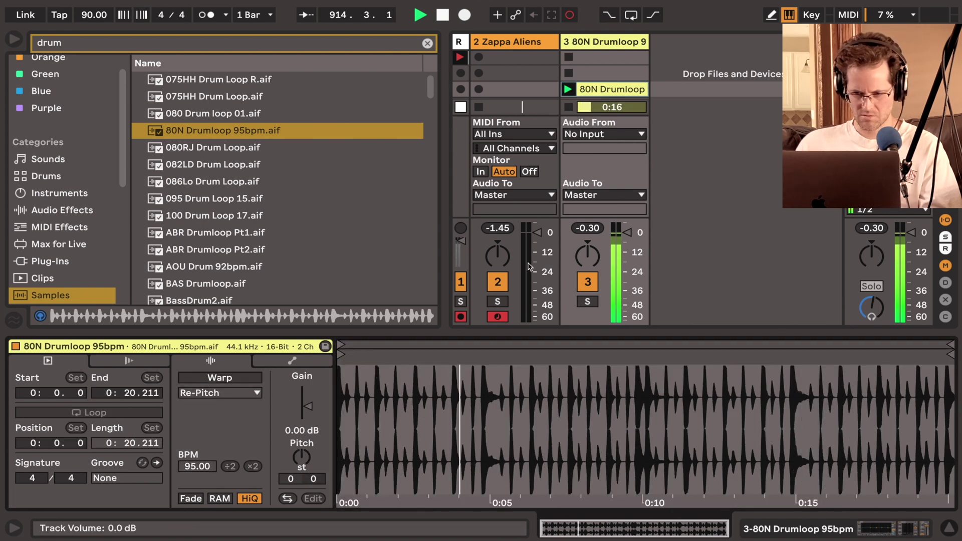
left_click_drag(627, 232, 630, 256)
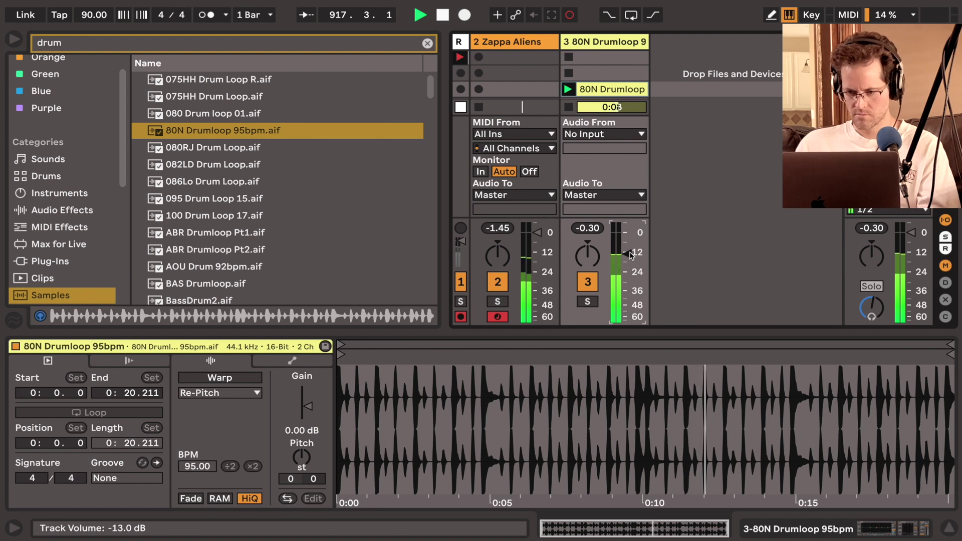
Enable warping and looping on the drum clip at 86.00 BPM and shorten its loop to 29 beats
left_click(220, 378)
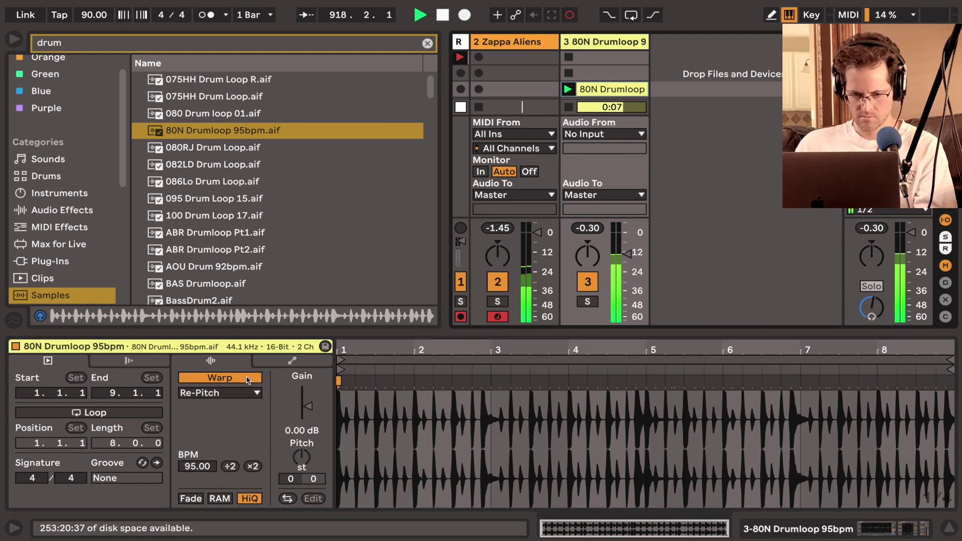
left_click(149, 412)
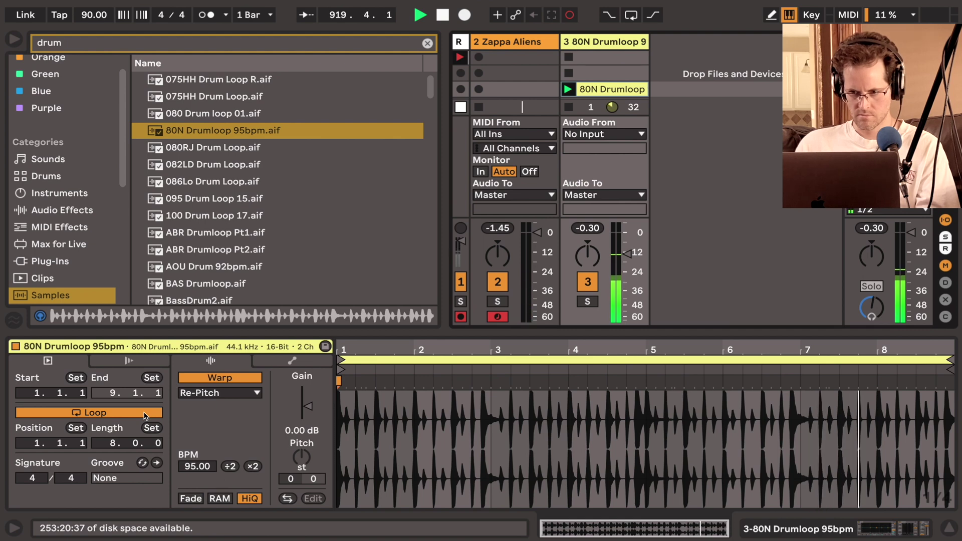
mouse_move(197, 465)
left_mouse_down()
mouse_move(197, 455)
mouse_move(197, 475)
left_mouse_up()
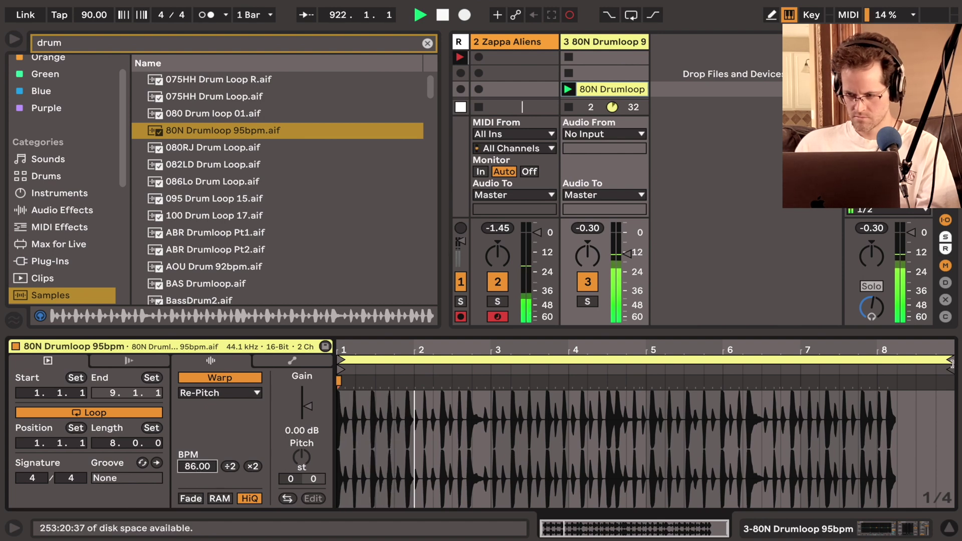
left_click_drag(952, 364, 908, 369)
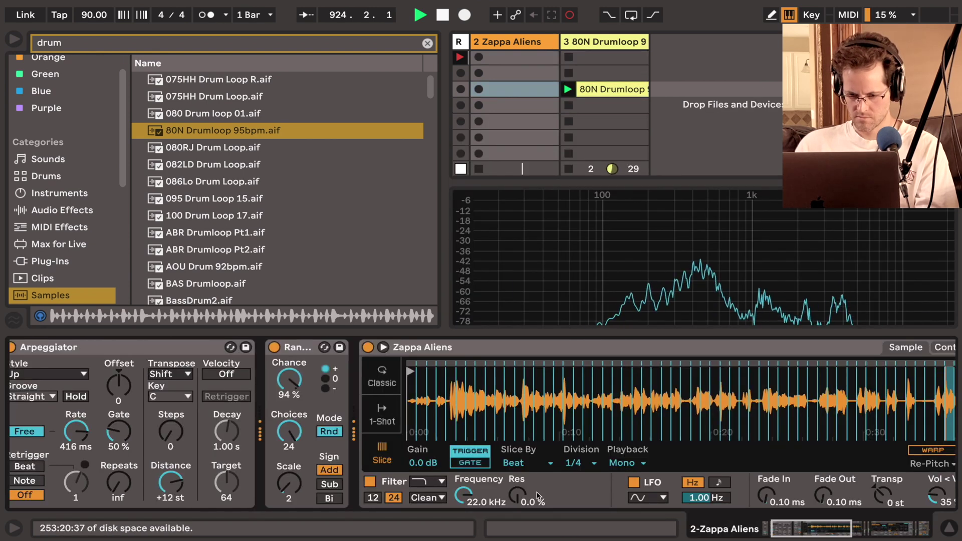
Switch the Zappa Aliens Simpler's filter circuit to PRD and raise its Drive to 7.24 dB
scroll(260, 492, "right", 5)
left_click(260, 492)
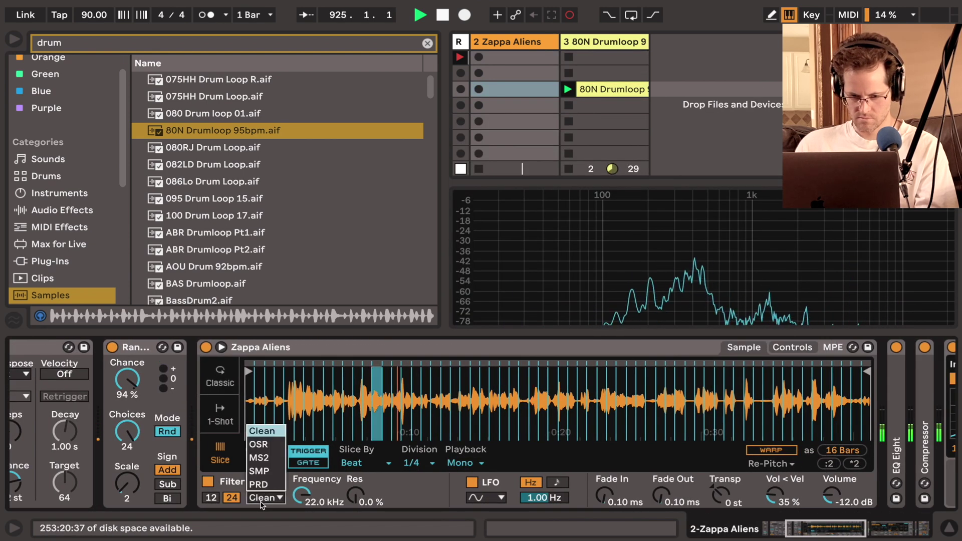
left_click(260, 482)
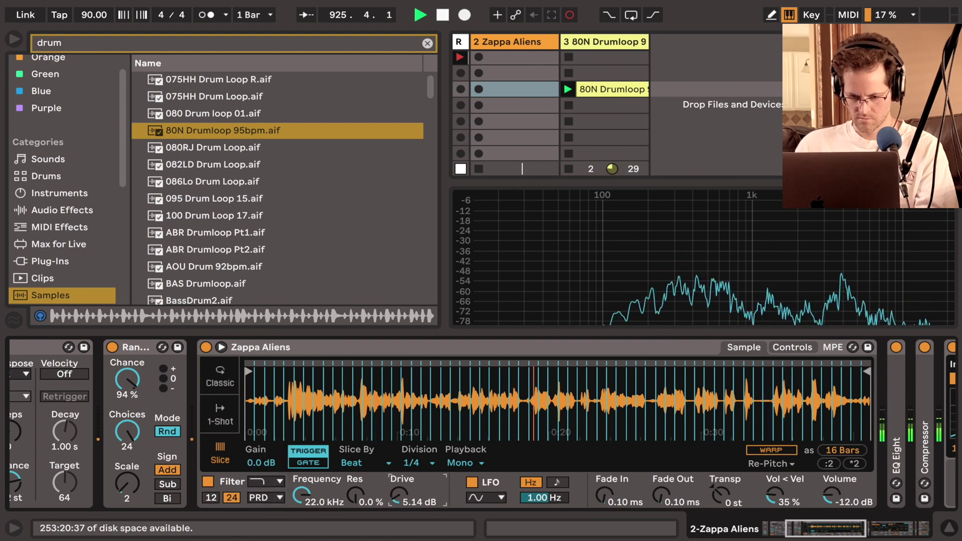
left_click_drag(394, 499, 394, 480)
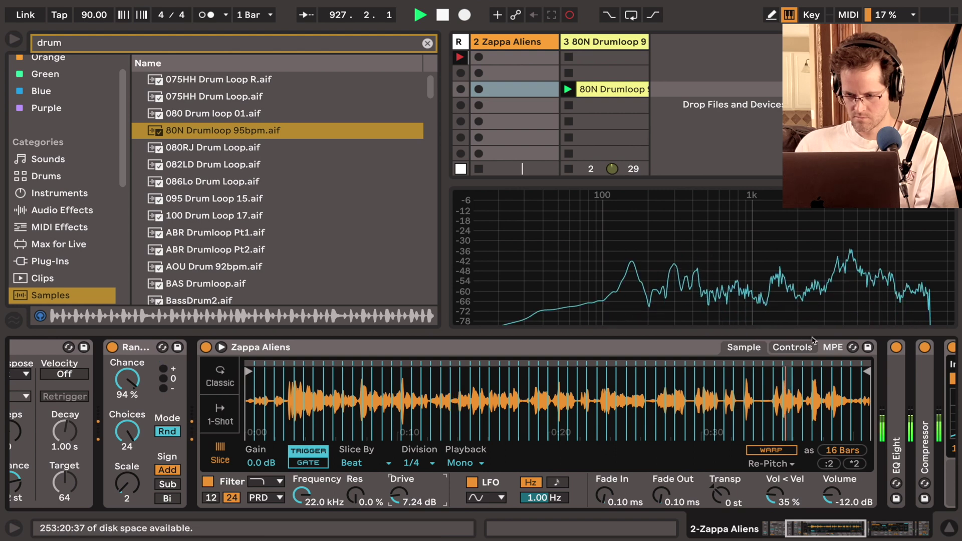
Lower the Zappa Aliens Simpler's low-pass filter frequency to 7.70 kHz and raise its resonance to 28%
left_click(792, 347)
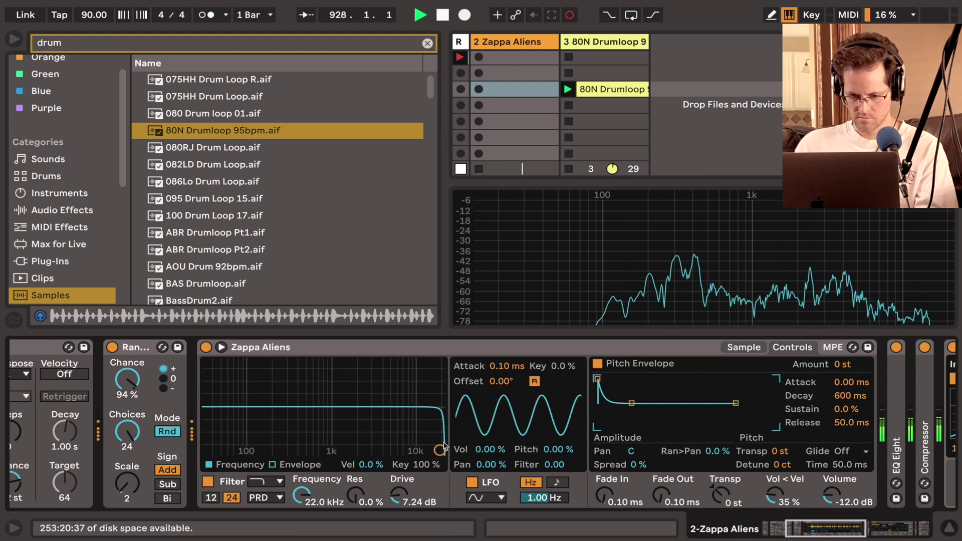
left_click_drag(440, 450, 402, 430)
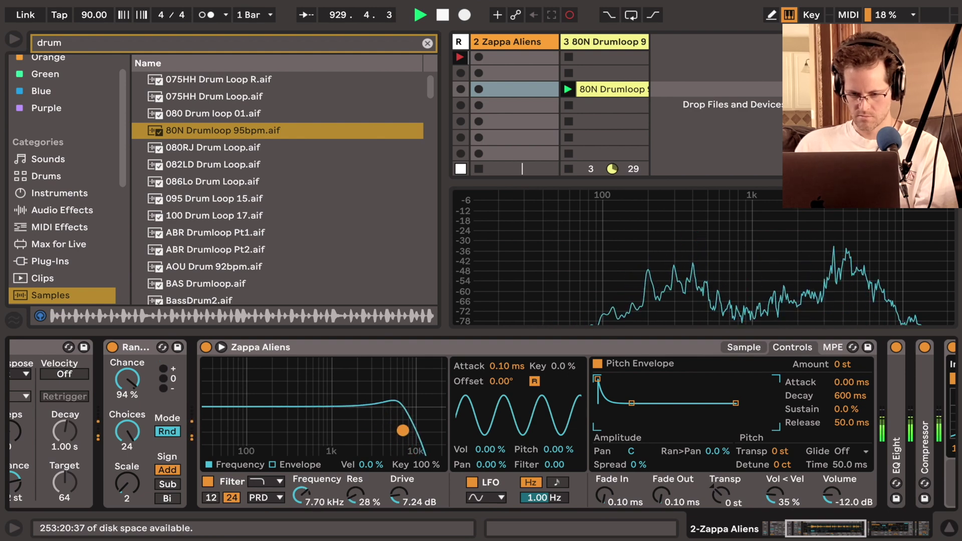
In the drum track's EQ Eight, enable band 8's high cut near 4 kHz and set band 2 to -7.31 dB at 206 Hz, Q 0.72
left_click(606, 49)
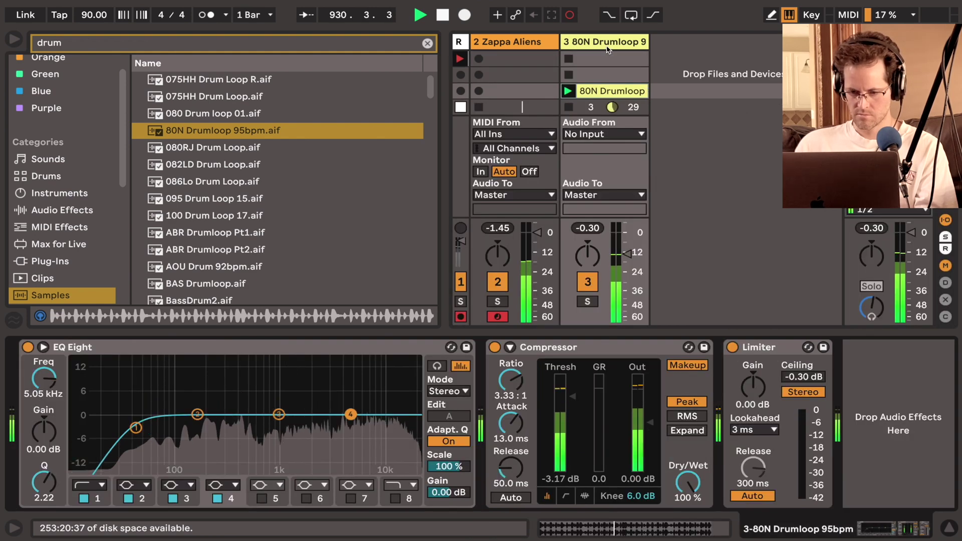
left_click(395, 497)
left_click_drag(411, 414, 341, 422)
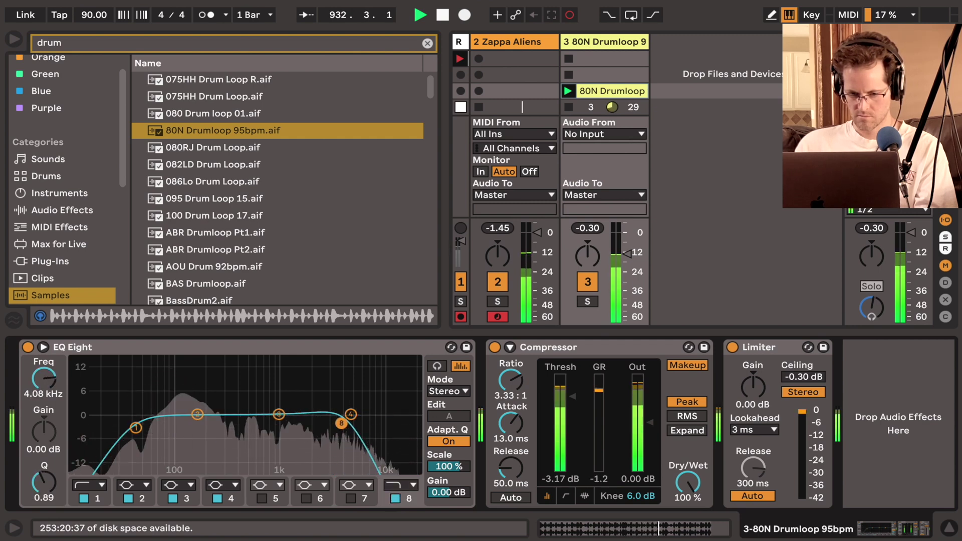
left_click_drag(197, 414, 241, 444)
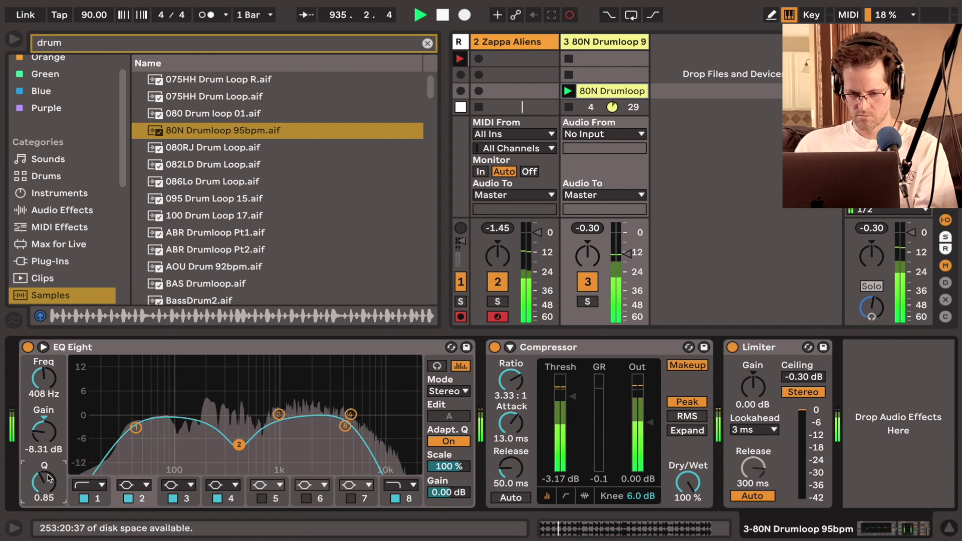
left_click_drag(270, 452, 253, 456)
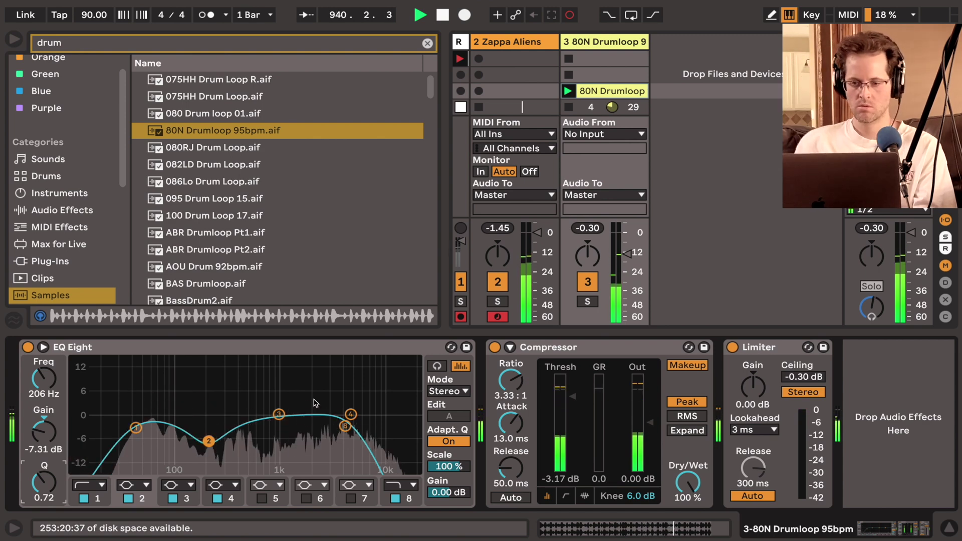
Return to the Zappa Aliens track and display its Simpler's sliced sample waveform
left_click(539, 48)
scroll(431, 398, "left", 3)
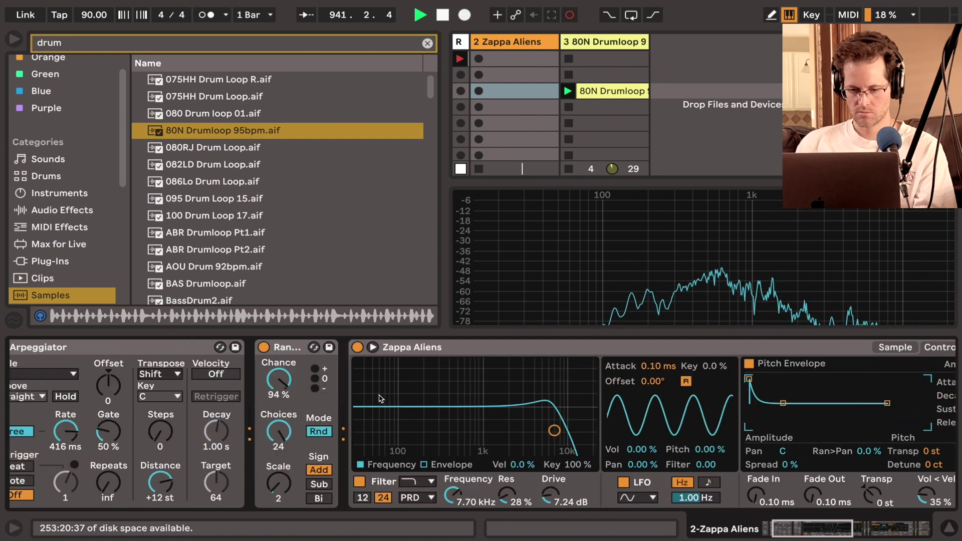
scroll(430, 398, "right", 5)
left_click(672, 347)
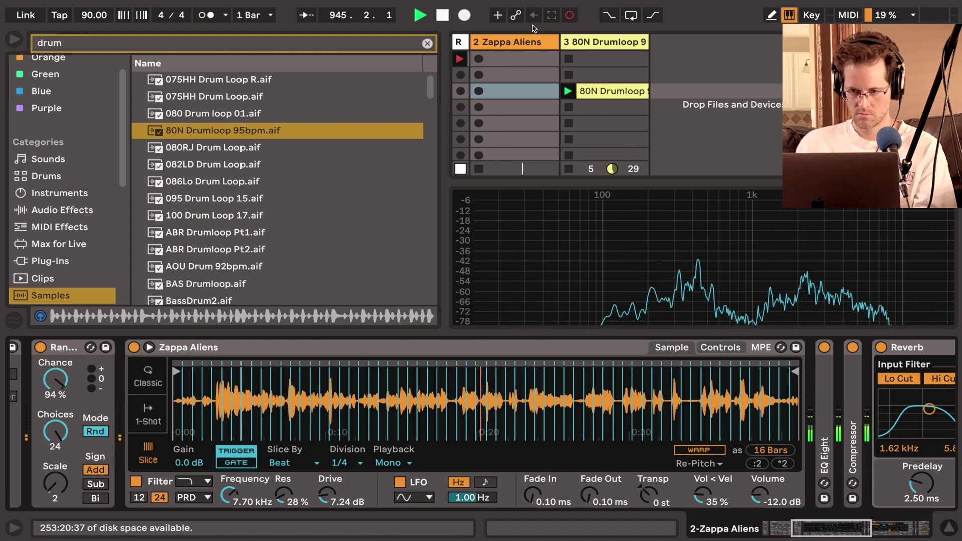
Create a MIDI clip on the Zappa Aliens track beside the drum clip, add an A3 note at its start and set the loop length to 16 bars
double_click(510, 91)
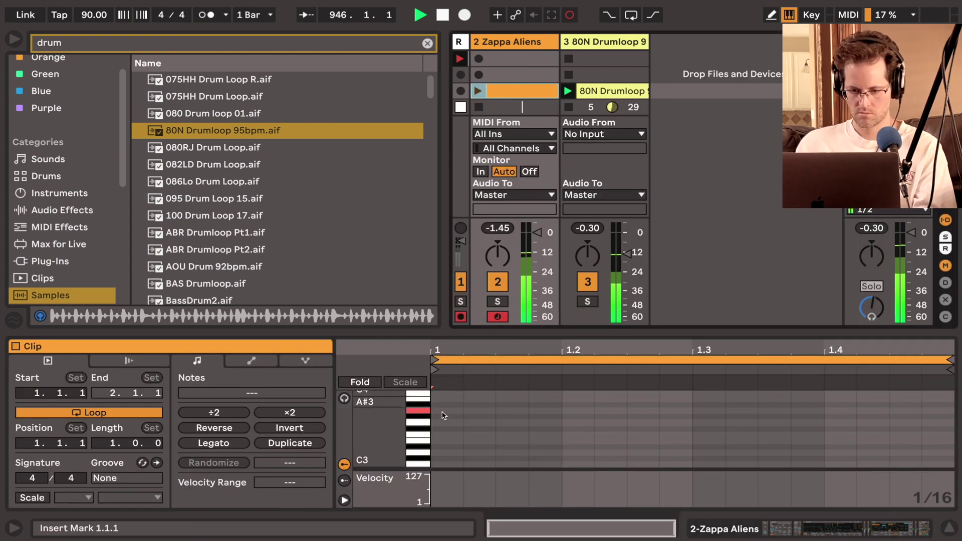
left_click(443, 410)
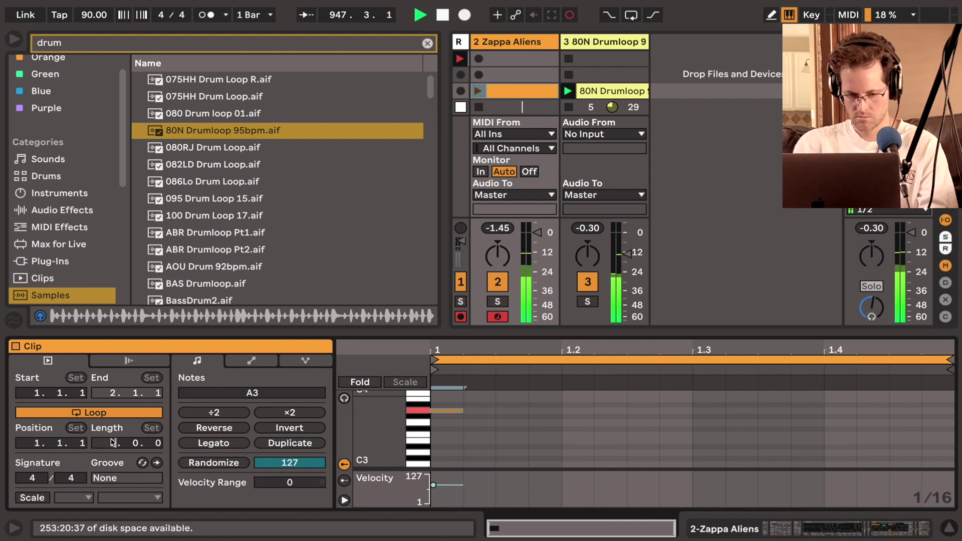
left_click(112, 442)
type("16")
key("Return")
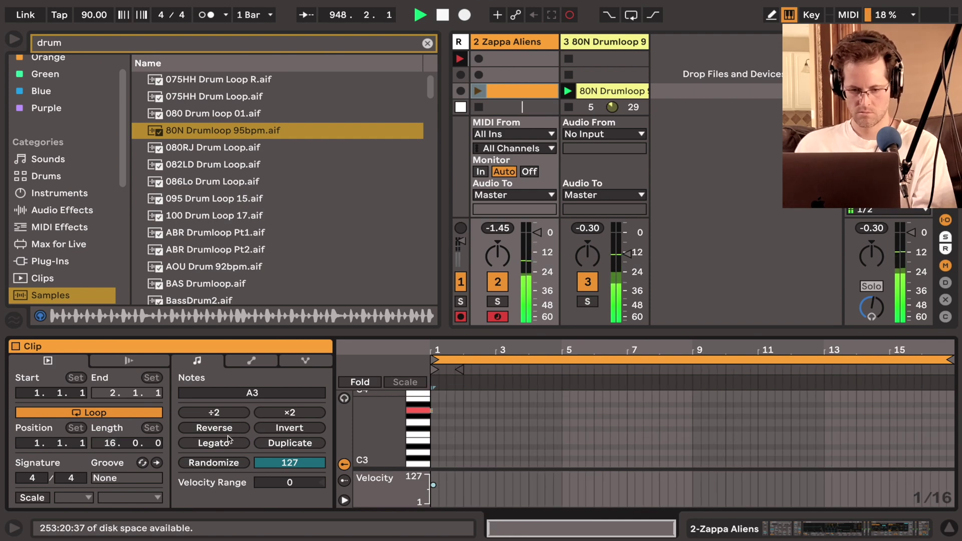
Extend the A3 note across the whole clip with Legato, launch the clip and show the track's devices again
left_click(223, 443)
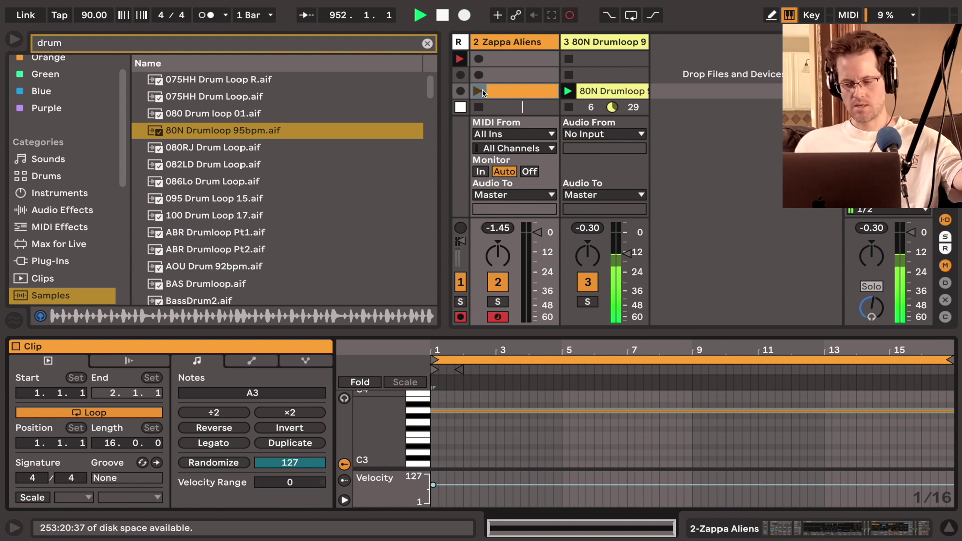
left_click(479, 90)
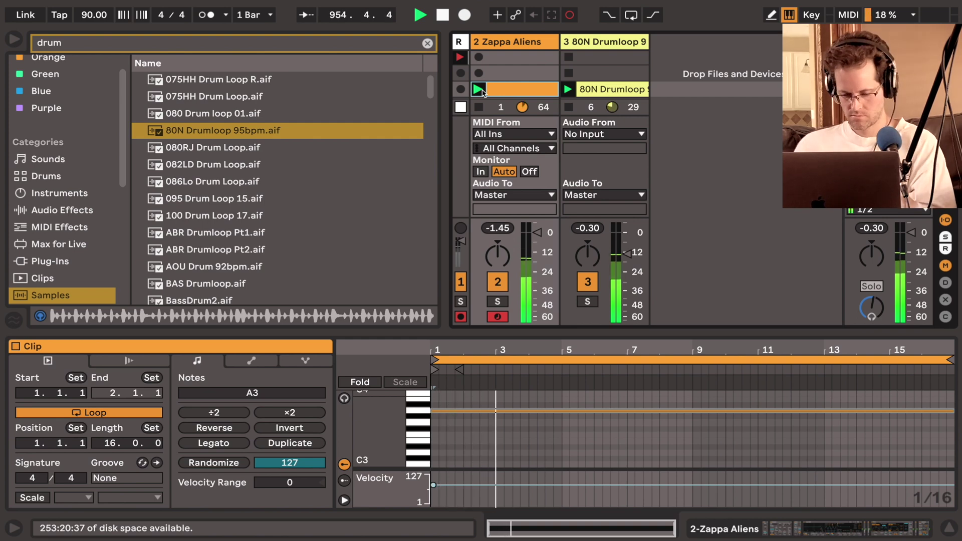
key("shift+Tab")
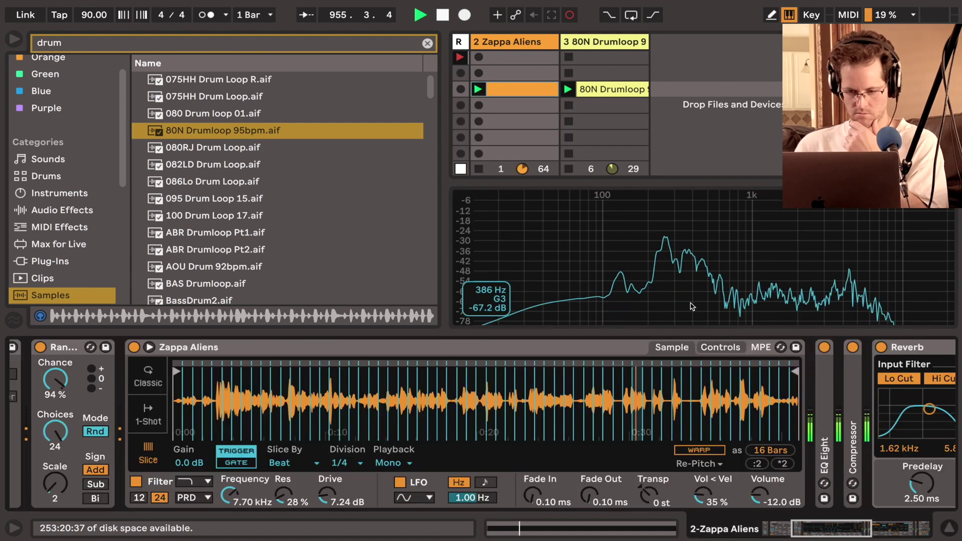